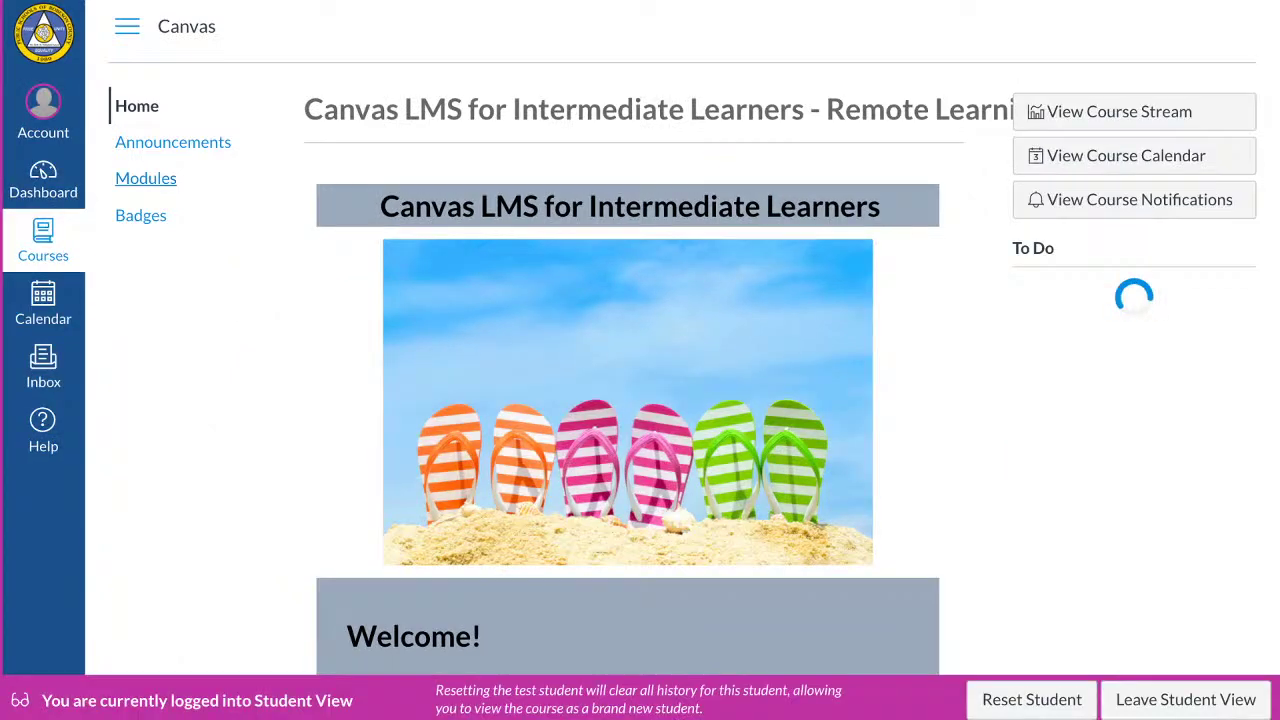
Open the course modules, enlarge the page view, and expand the Editing the Homepage and Linking Buttons module
left_click(146, 179)
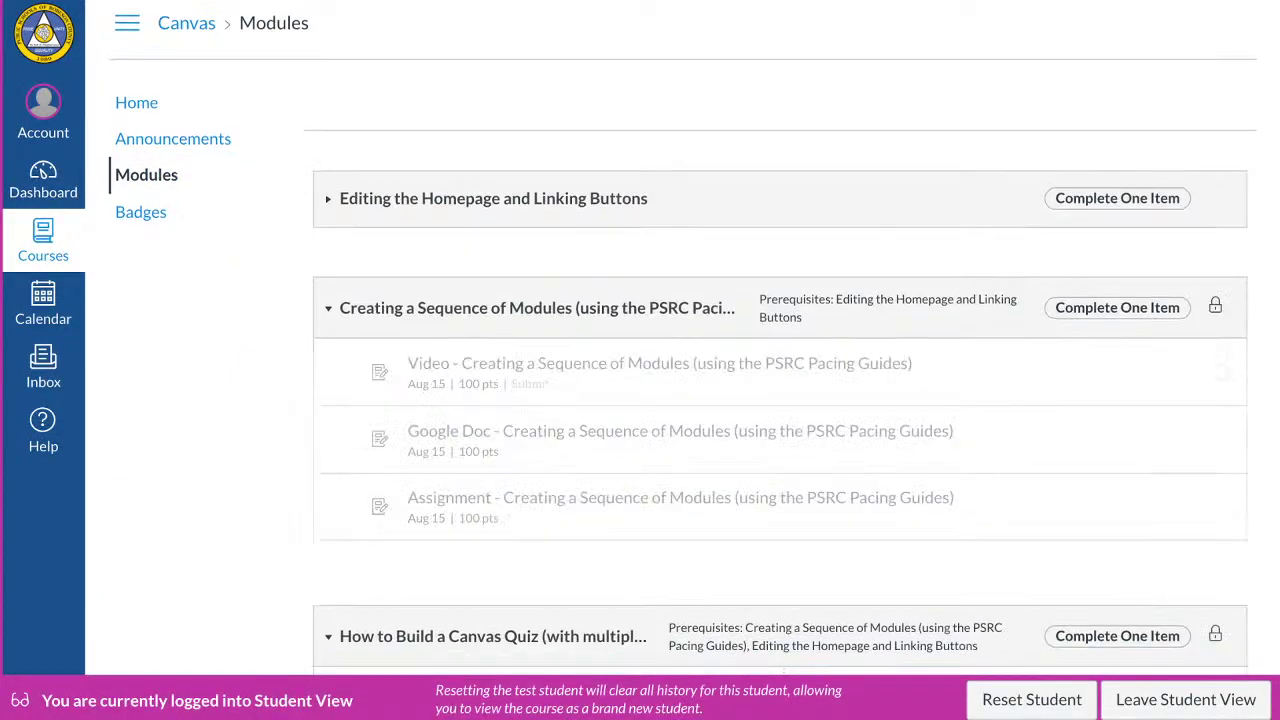
scroll(780, 350, "down", 3)
key("ctrl+plus")
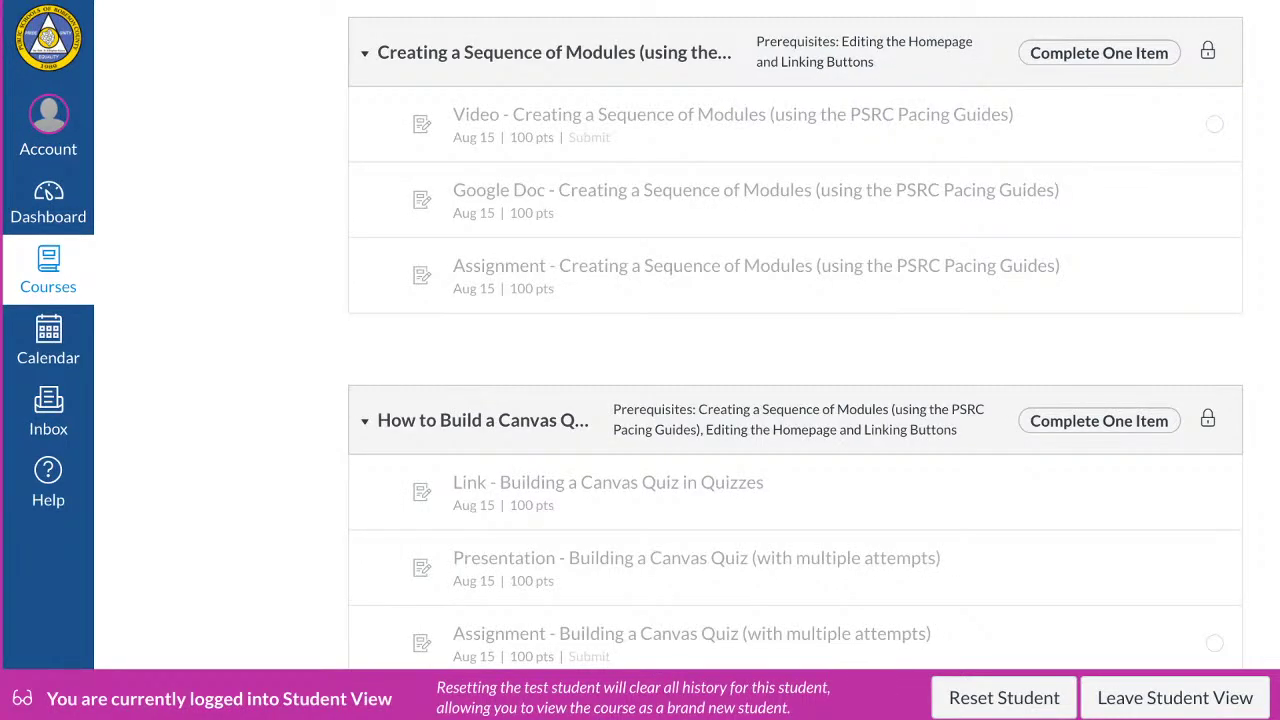
key("ctrl+plus")
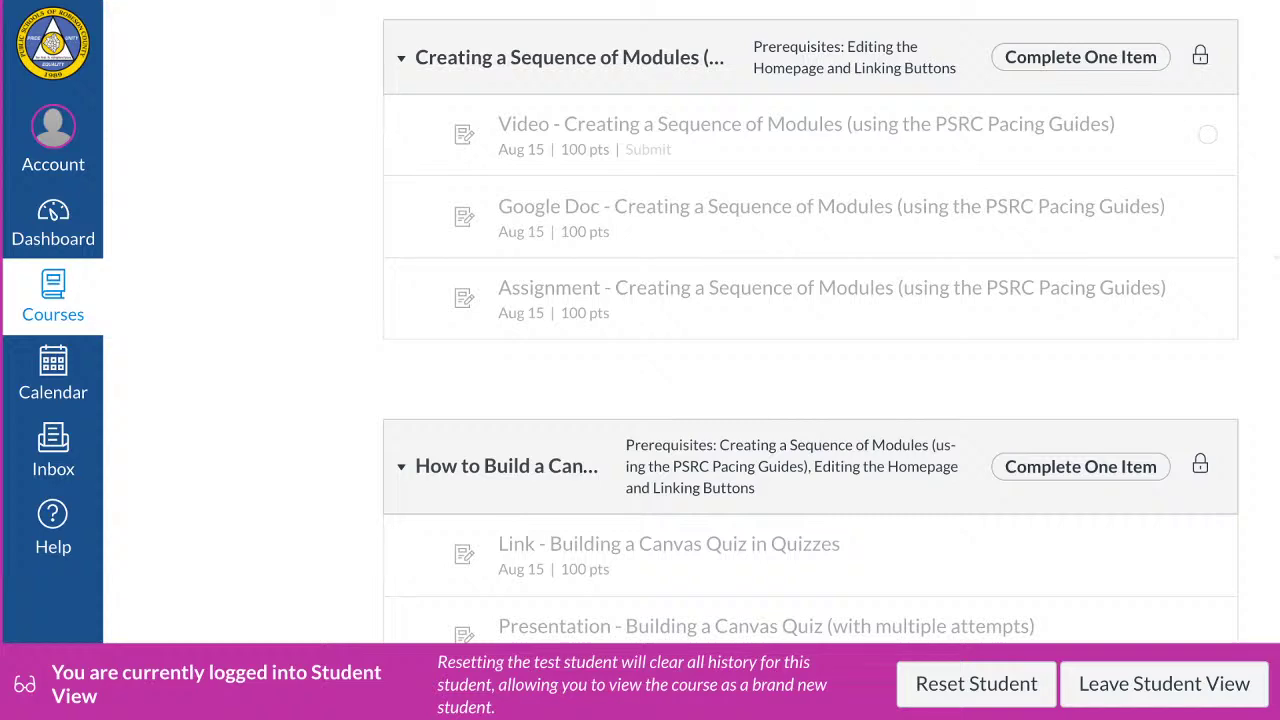
scroll(810, 350, "up", 3)
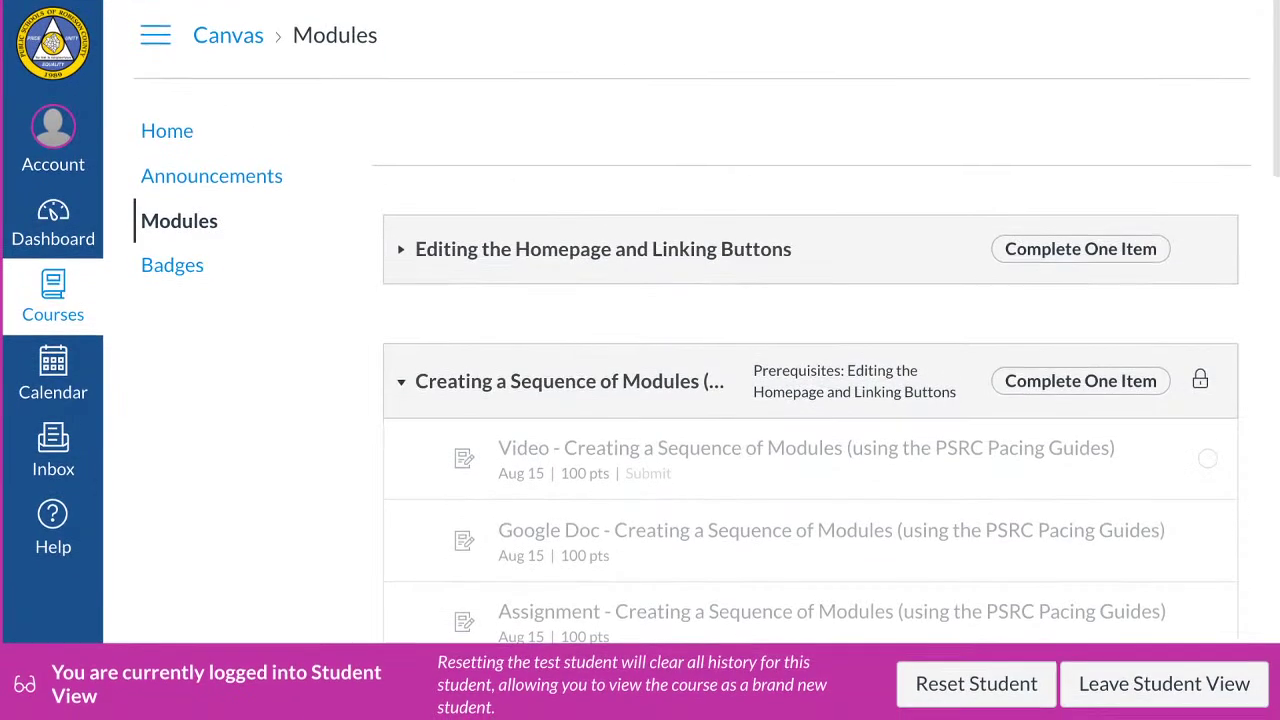
scroll(810, 470, "down", 1)
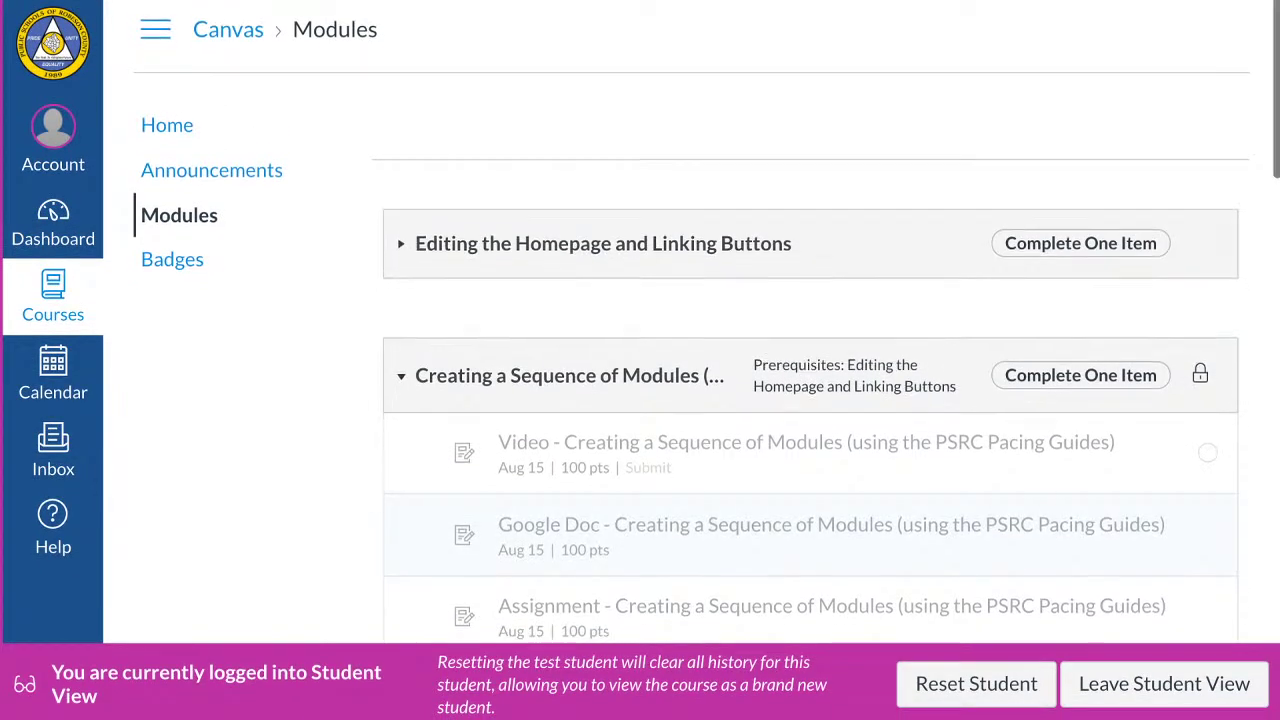
left_click(603, 158)
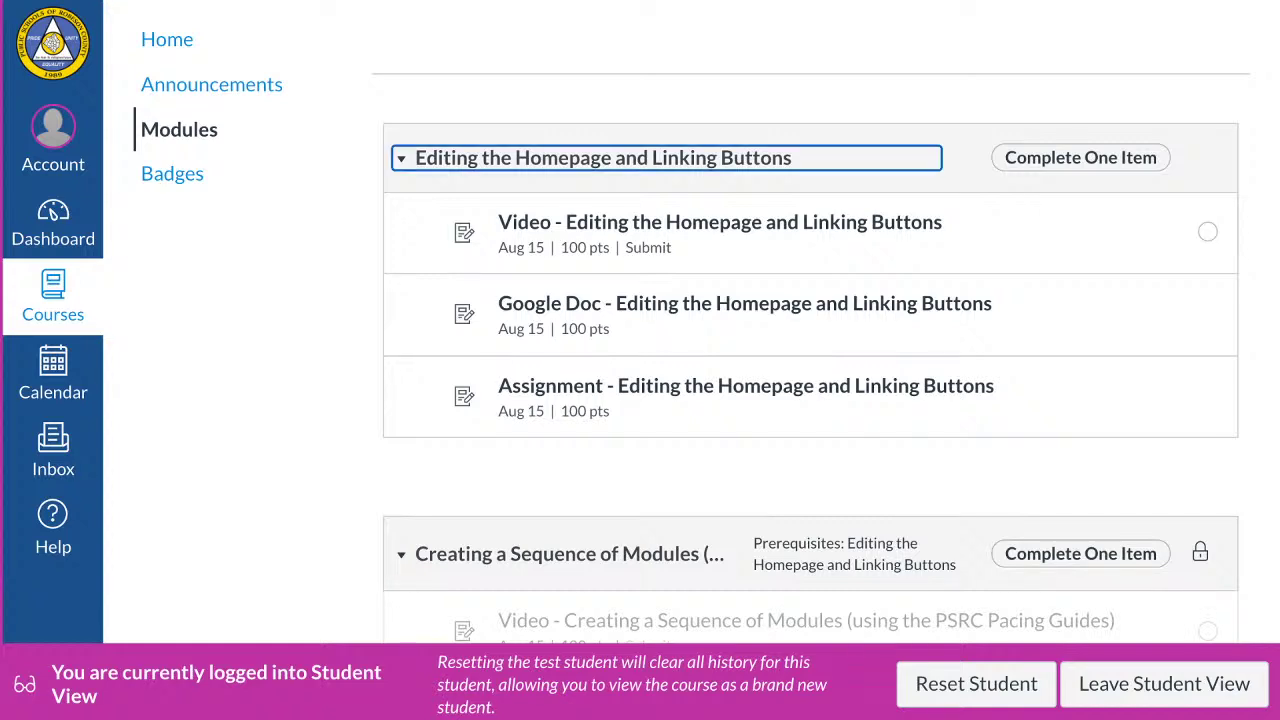
Open the Video - Editing the Homepage and Linking Buttons assignment and try to start a submission
scroll(810, 330, "down", 3)
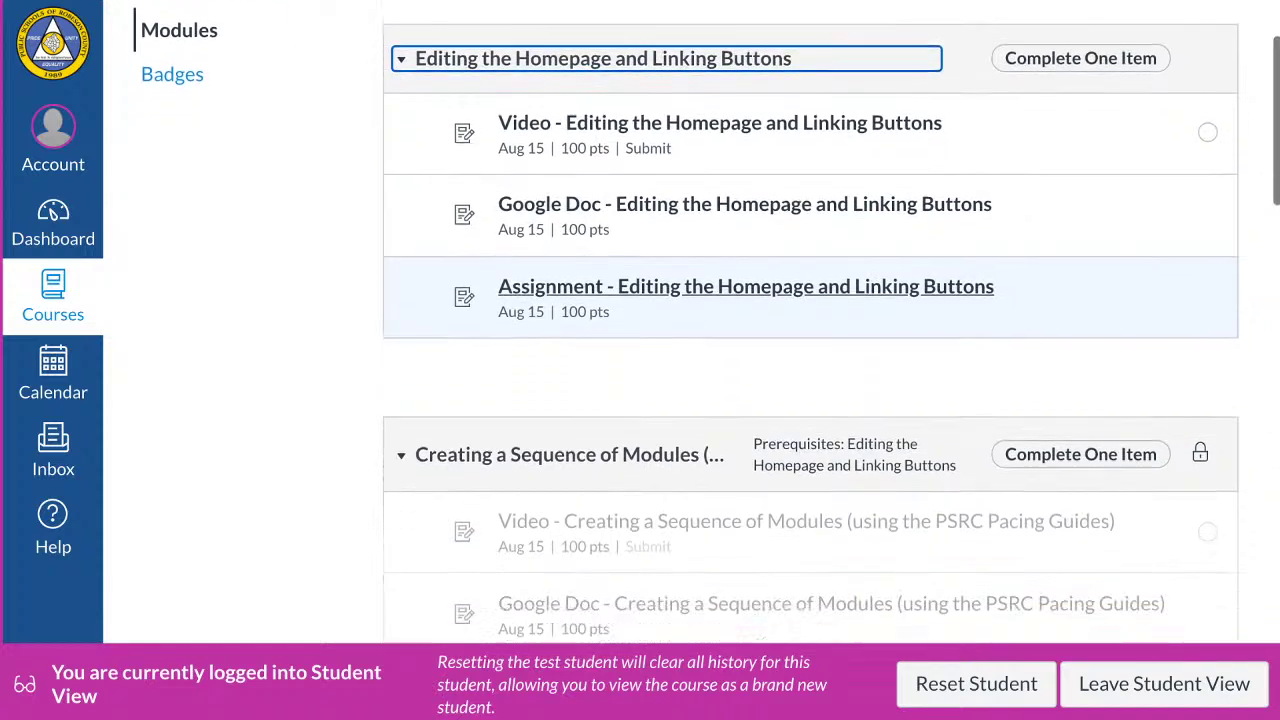
scroll(810, 378, "down", 2)
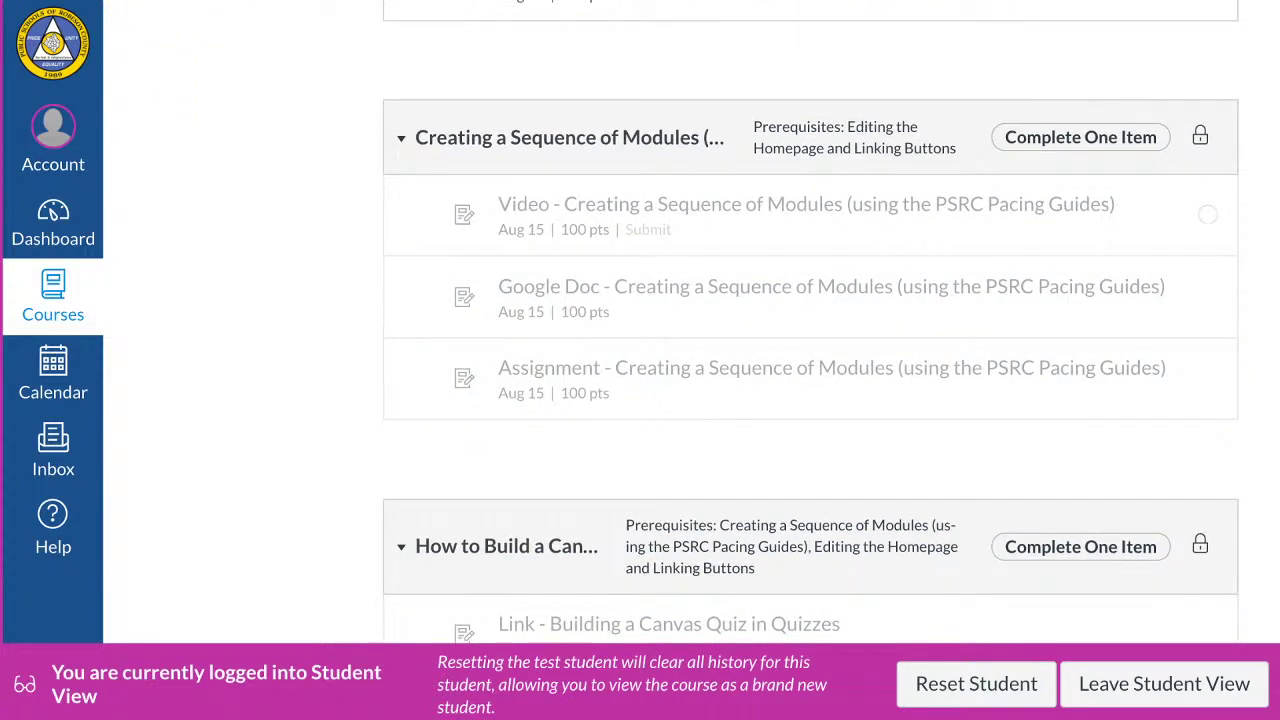
scroll(810, 330, "up", 2)
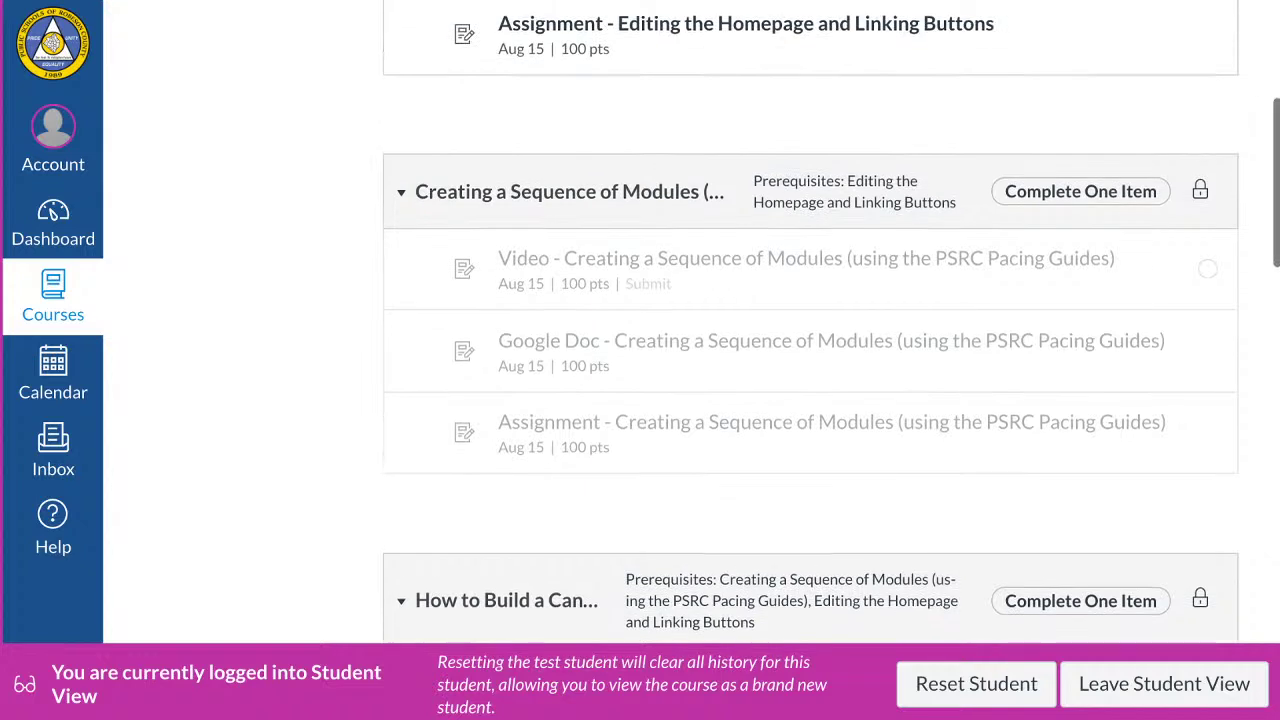
scroll(810, 330, "up", 1)
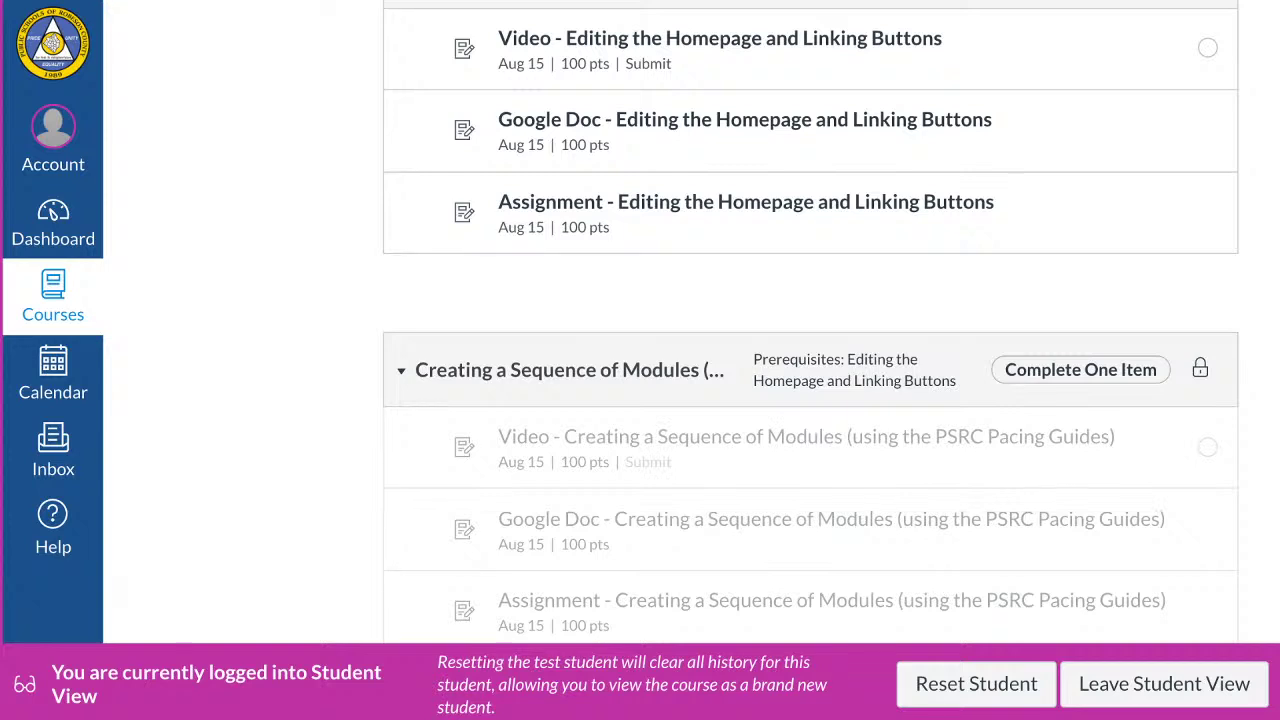
left_click(719, 38)
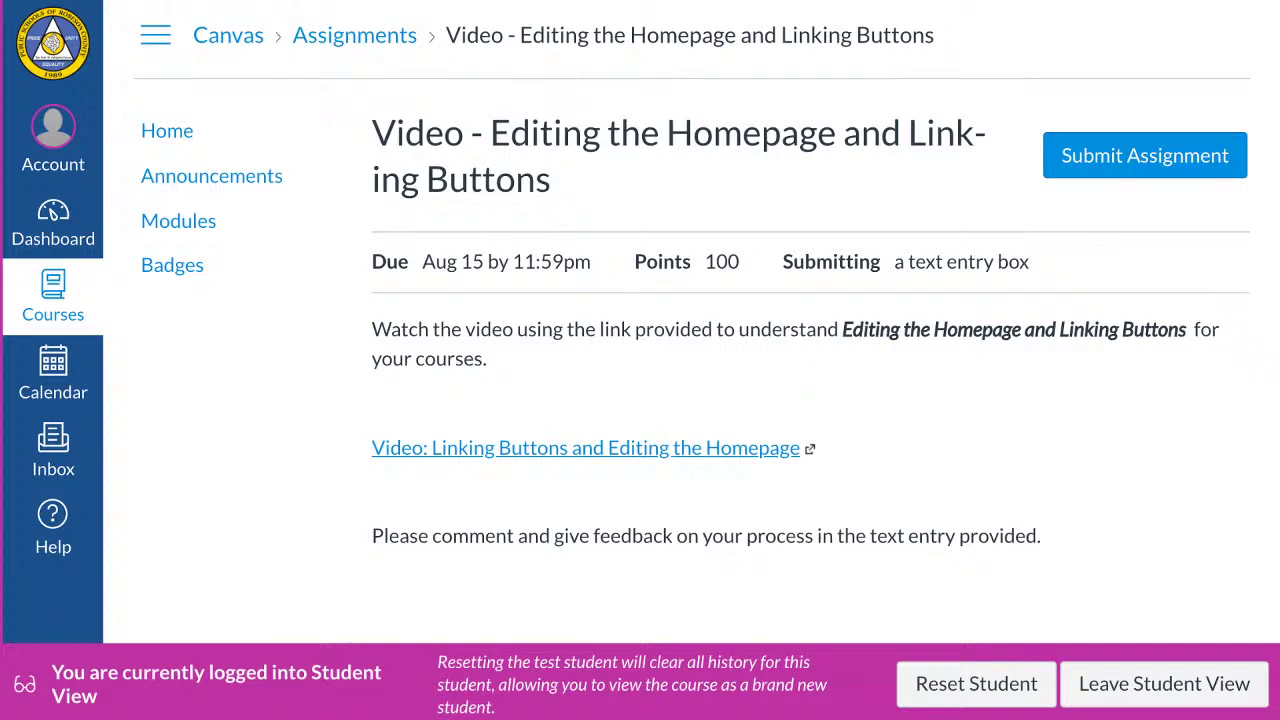
scroll(700, 320, "down", 1)
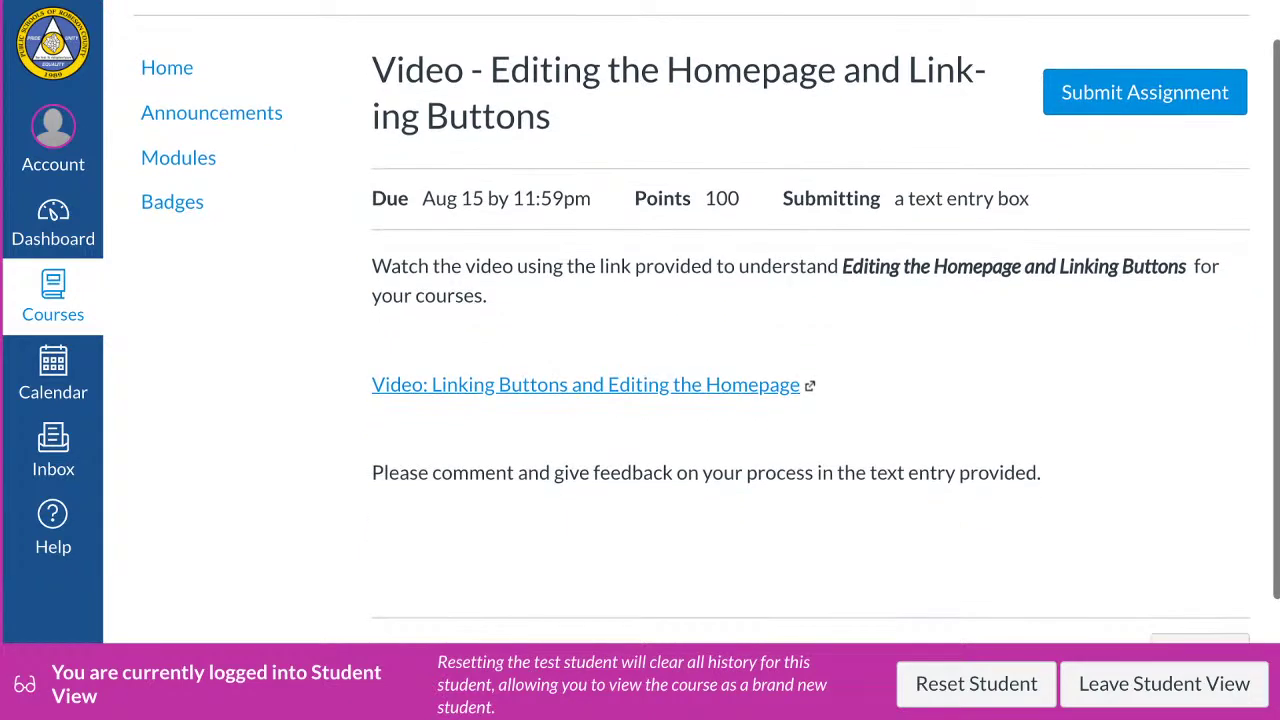
left_click(1145, 92)
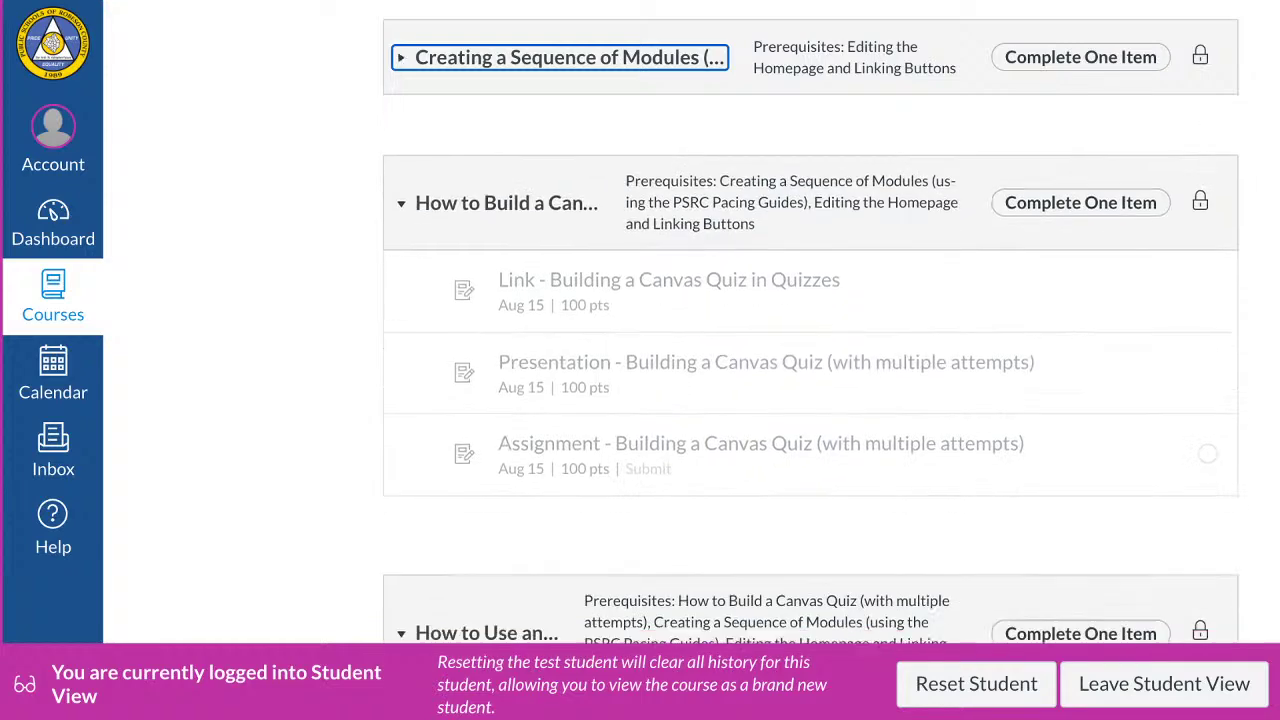
Expand the Editing the Homepage and Linking Buttons module, reopen its Video assignment, and start a submission
scroll(640, 250, "up", 4)
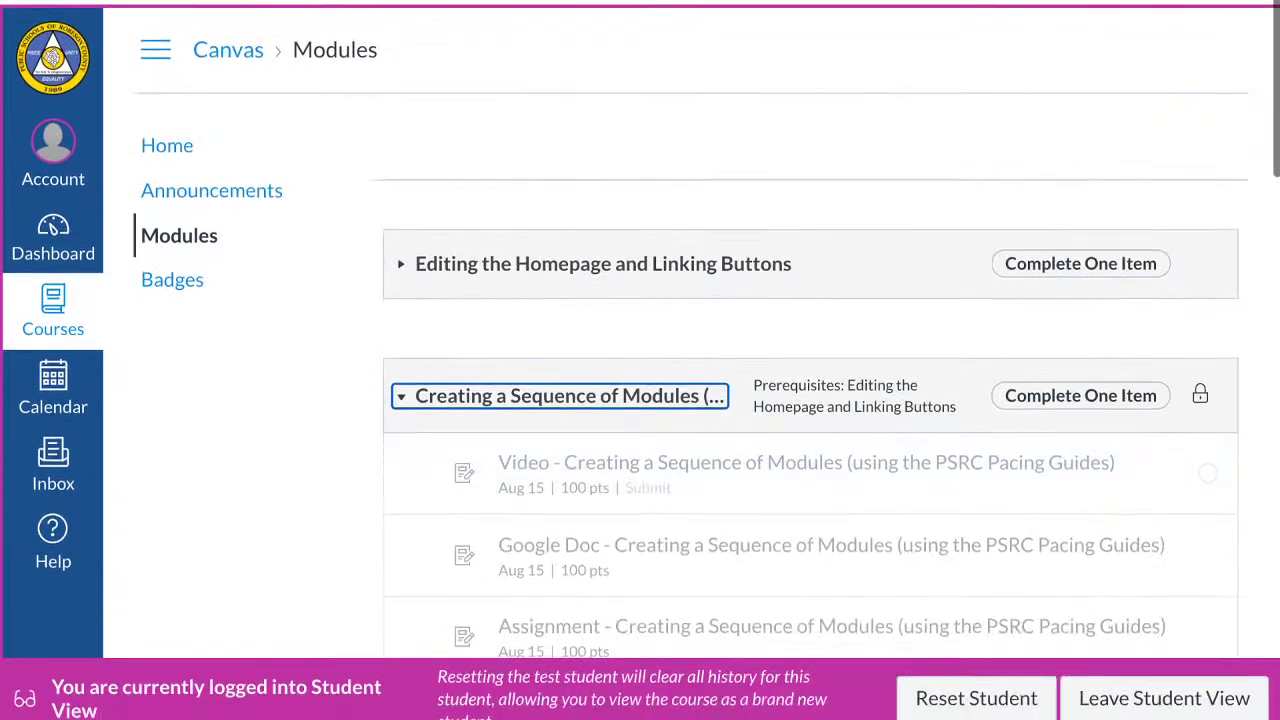
left_click(603, 249)
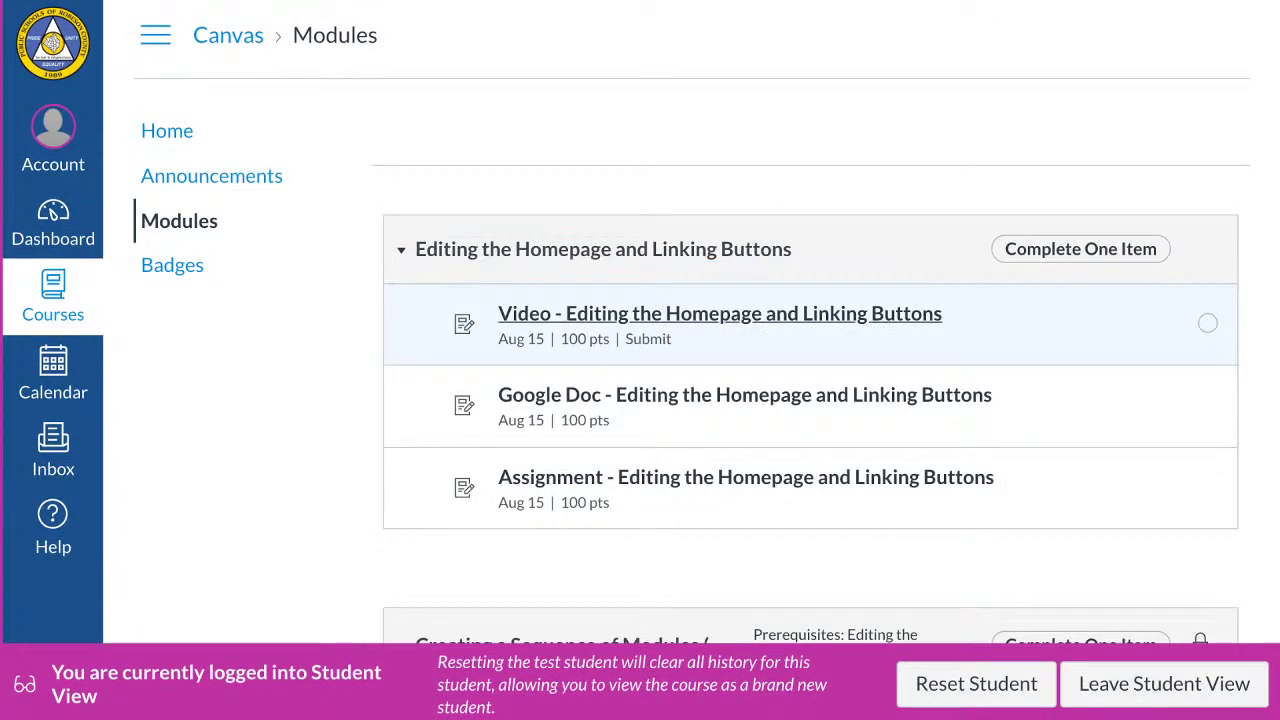
left_click(720, 313)
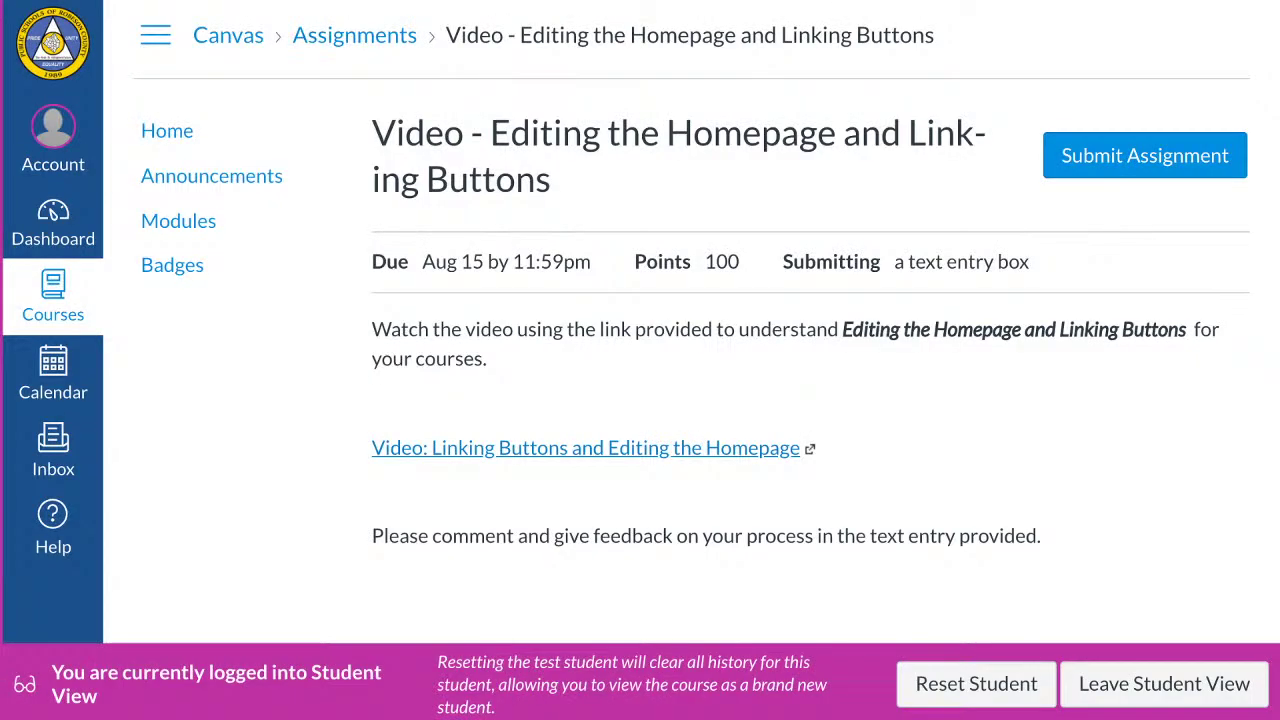
scroll(690, 330, "down", 2)
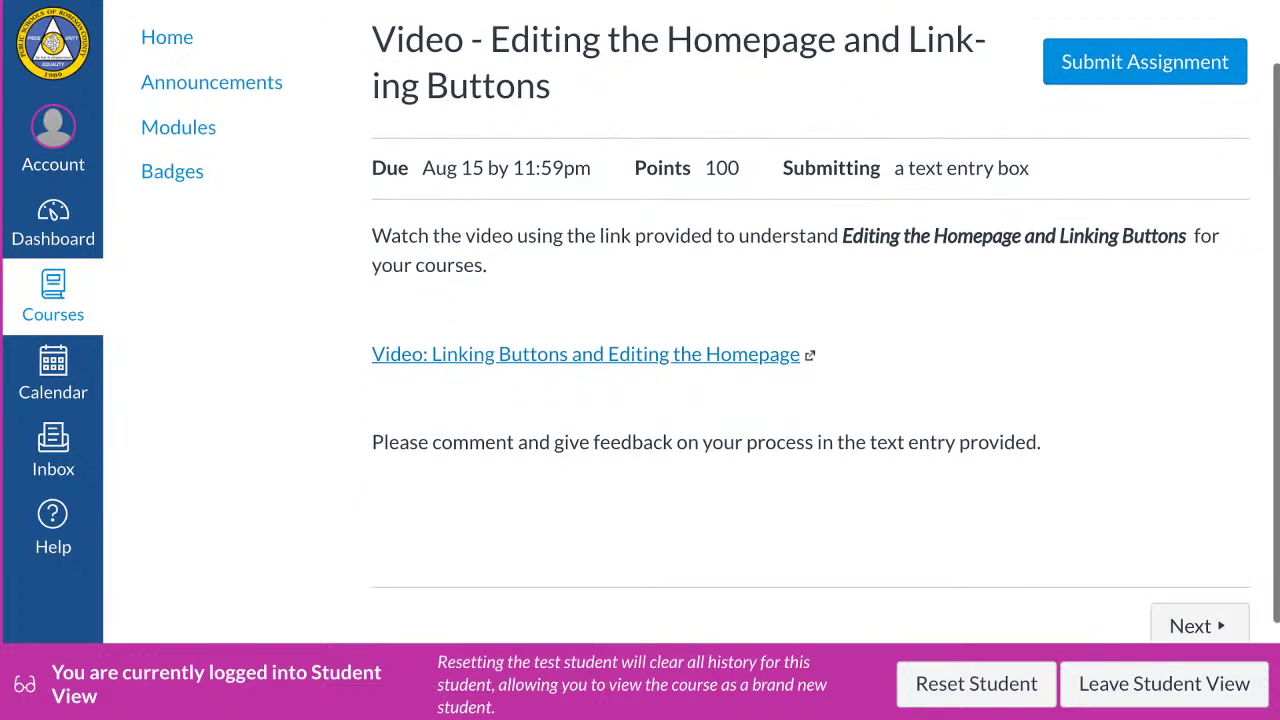
left_click(1145, 62)
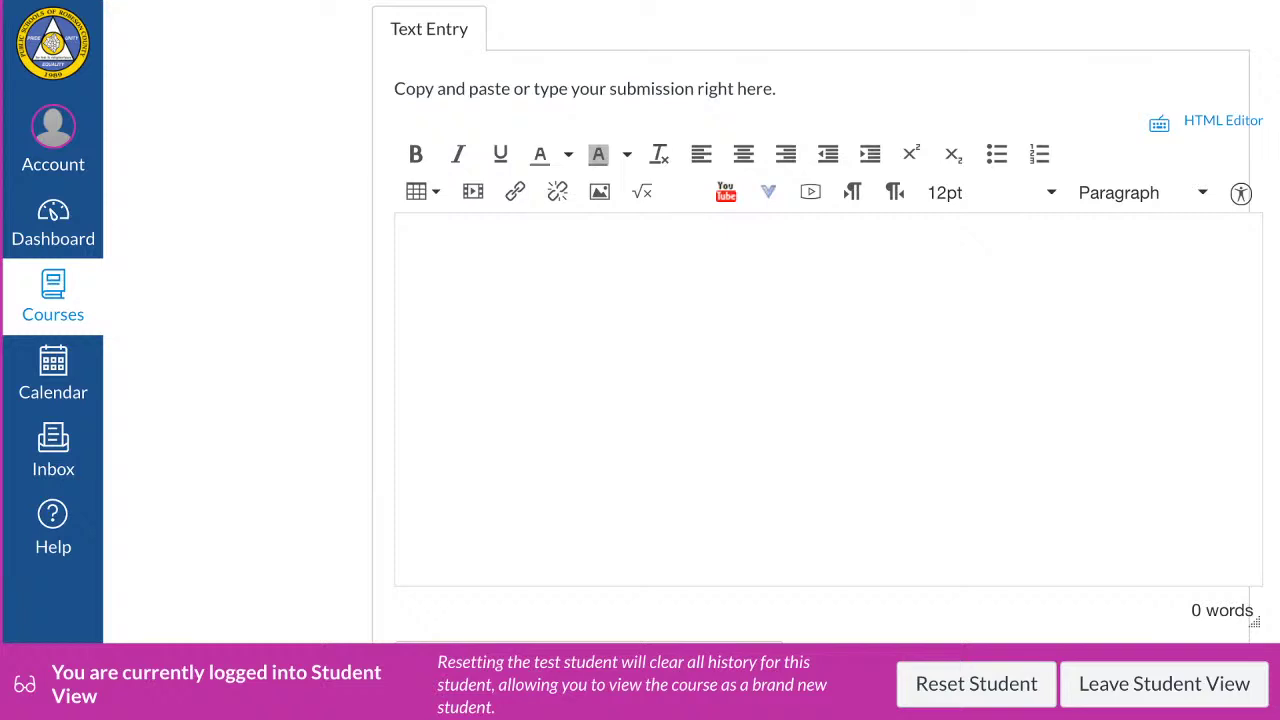
Enter "Great Video!" as the text entry for the Video assignment and submit it
left_click(410, 255)
type("Great Video!")
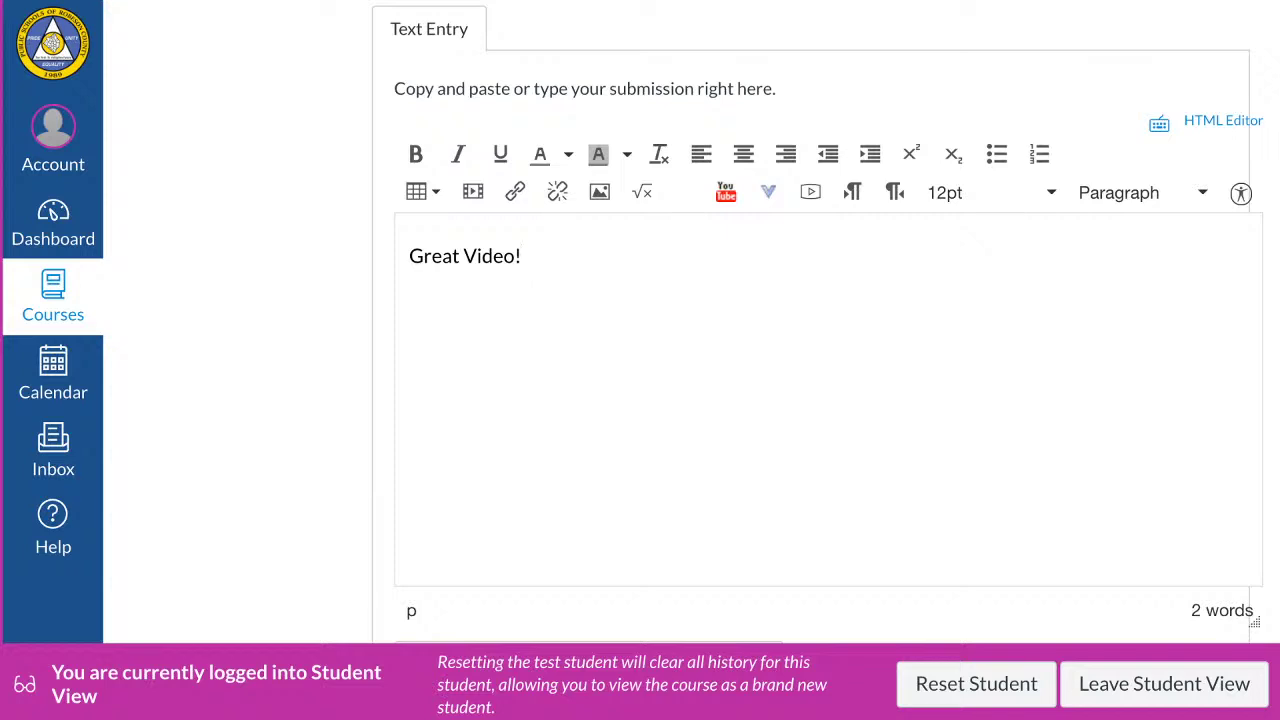
scroll(826, 322, "down", 5)
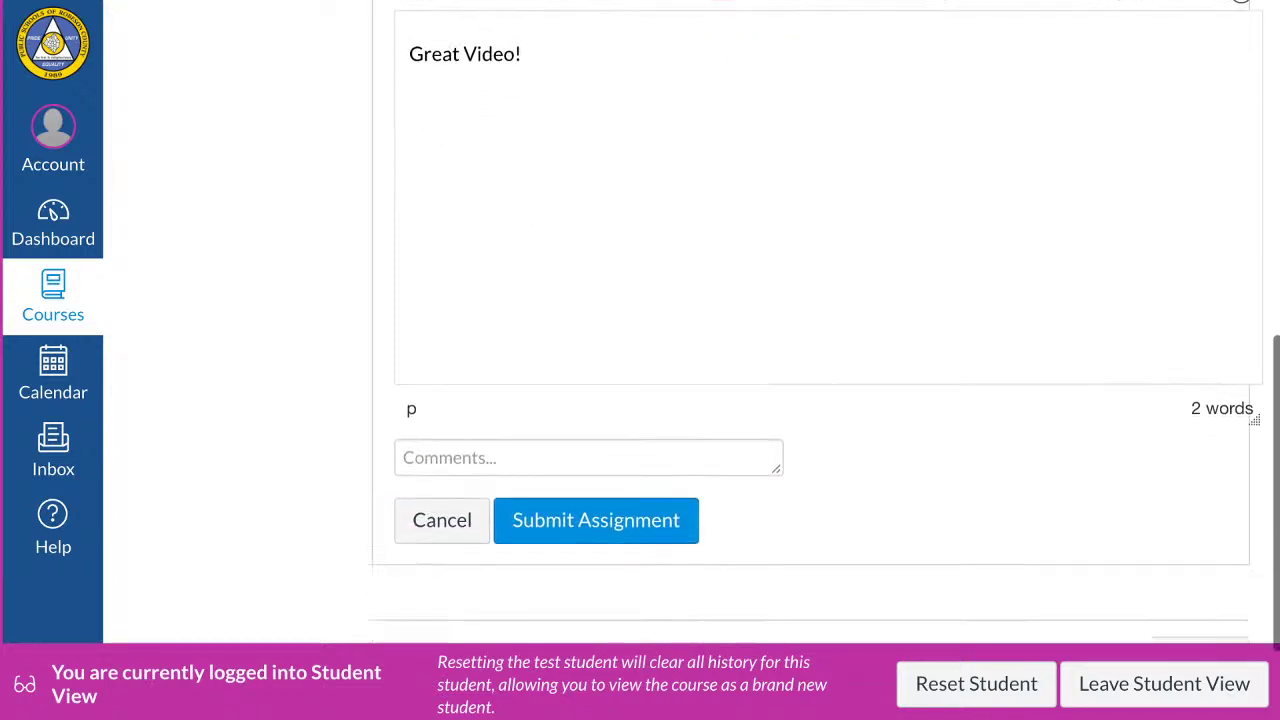
scroll(826, 322, "down", 1)
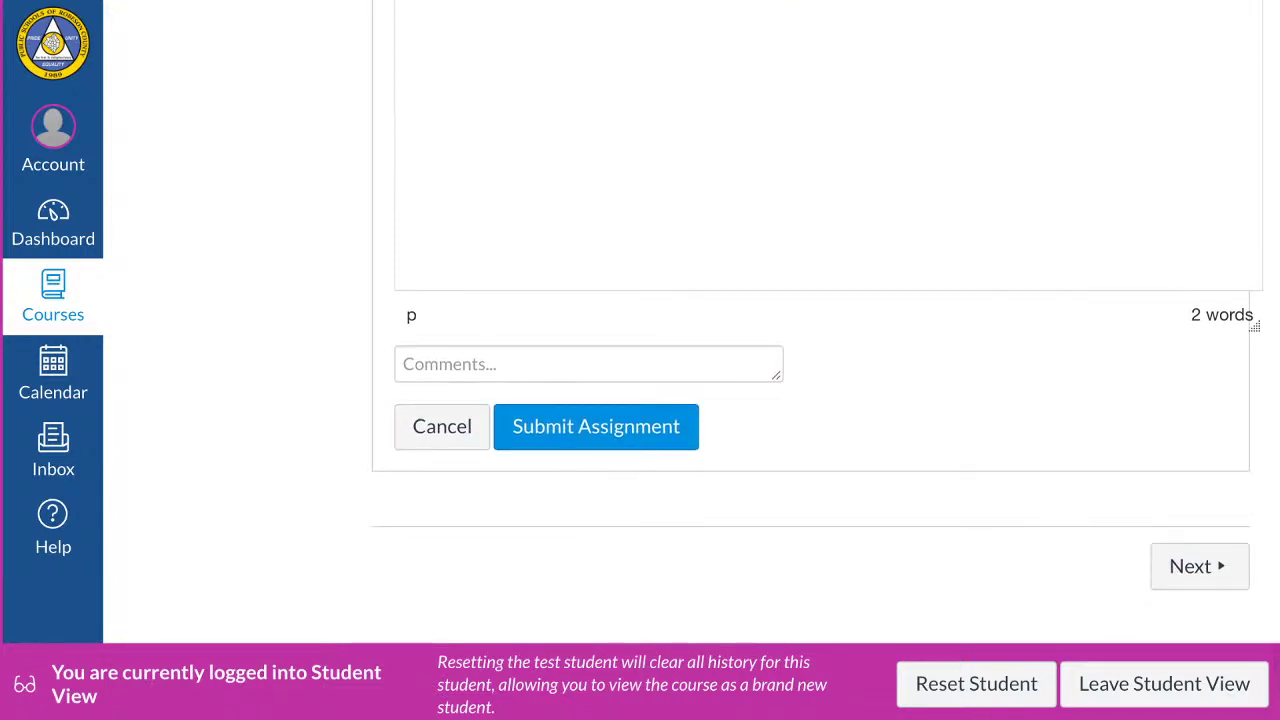
left_click(596, 427)
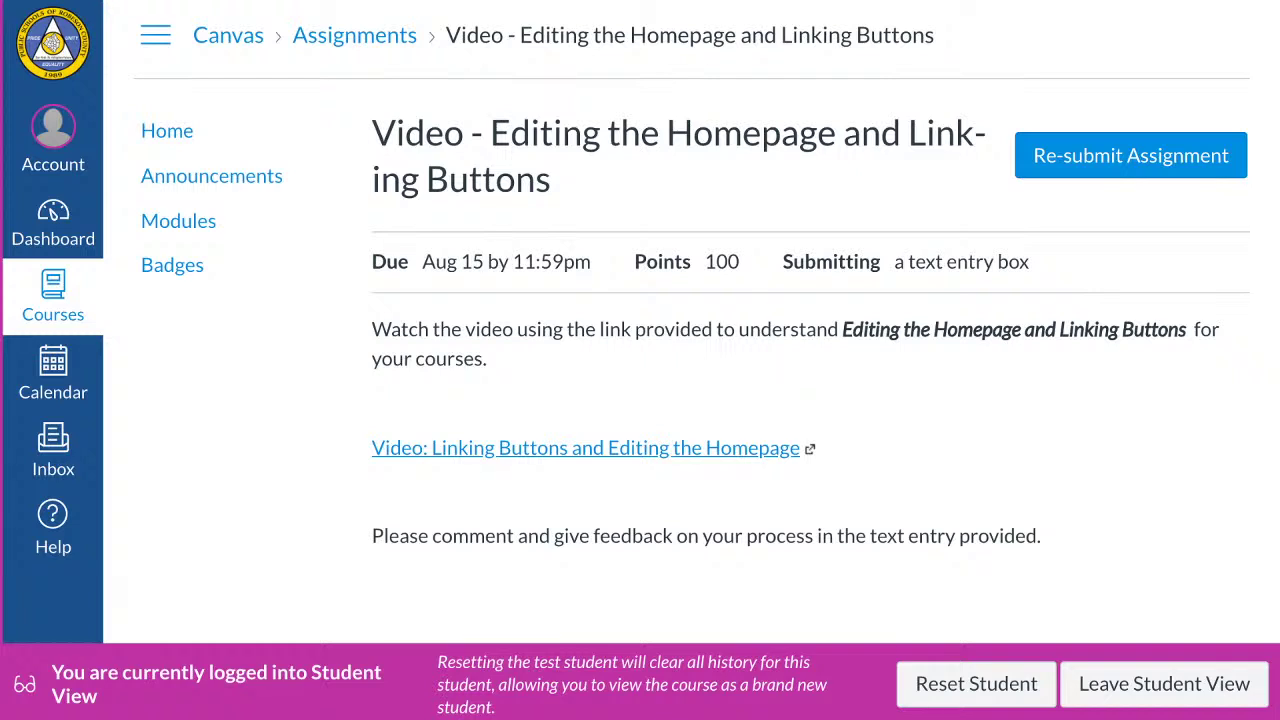
Check the Video assignment's submission status and go on to the module's Google Doc assignment to read its directions
scroll(690, 330, "down", 3)
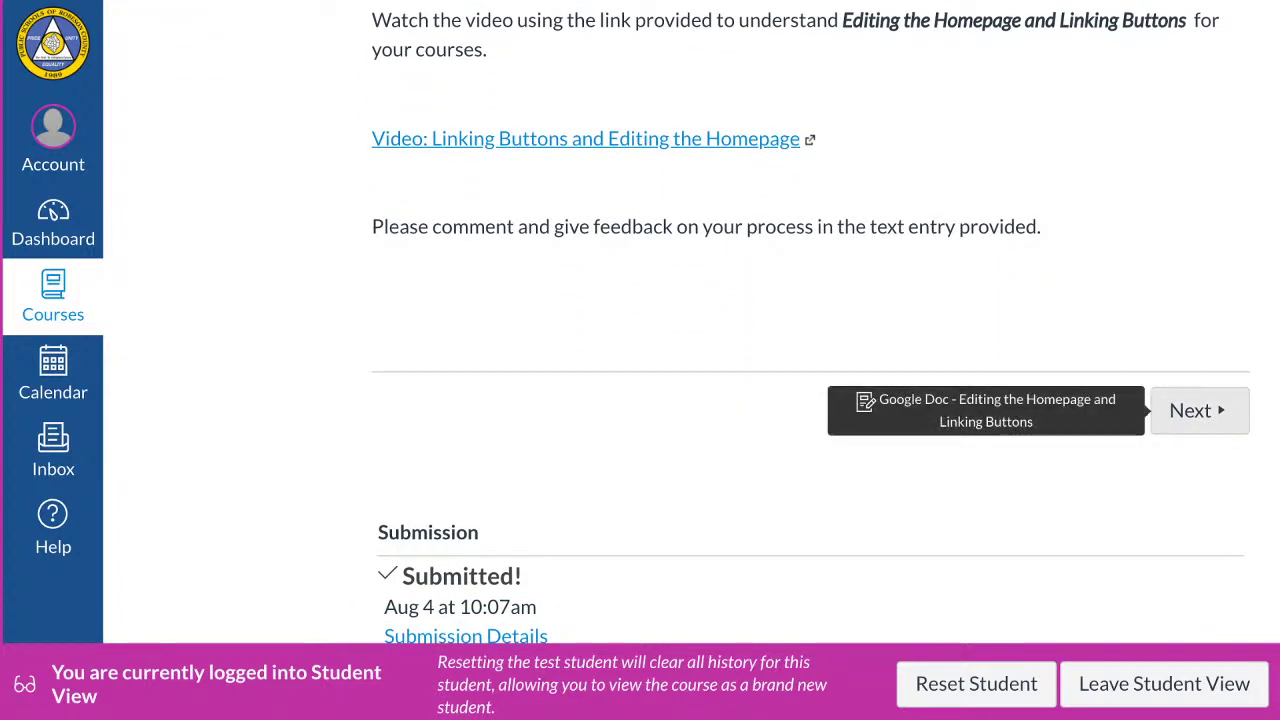
scroll(711, 322, "up", 3)
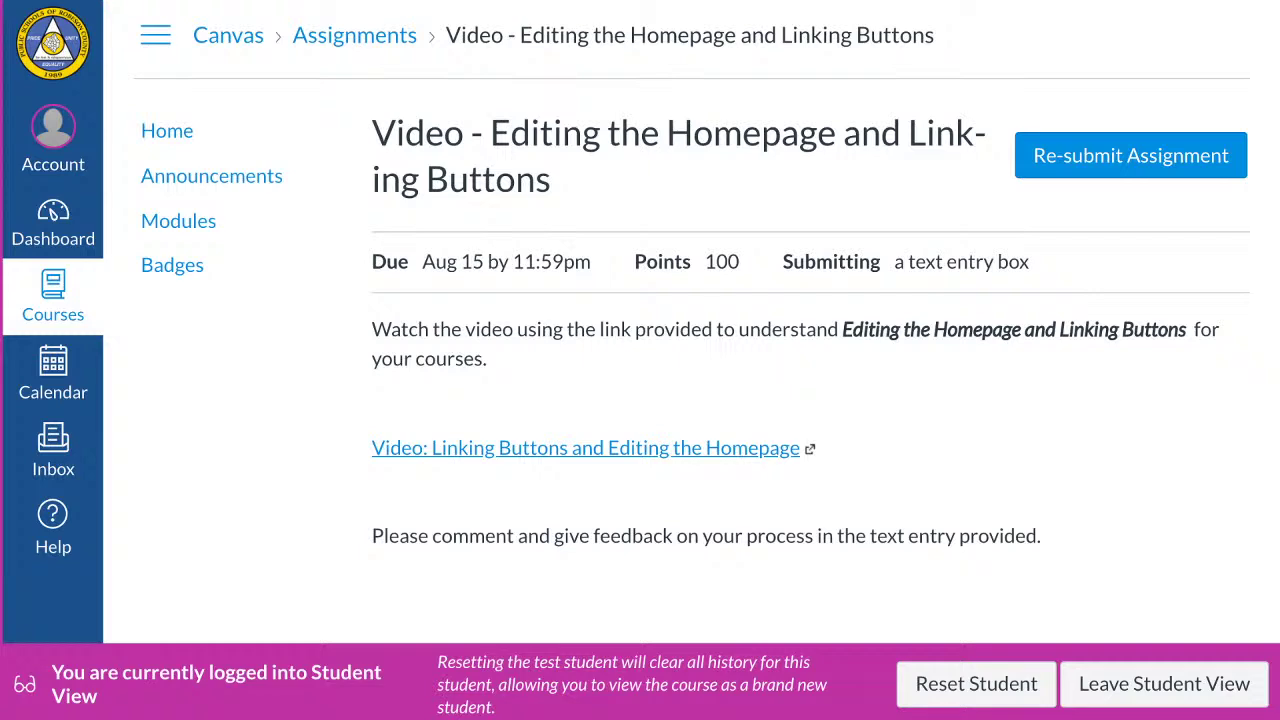
scroll(711, 380, "down", 4)
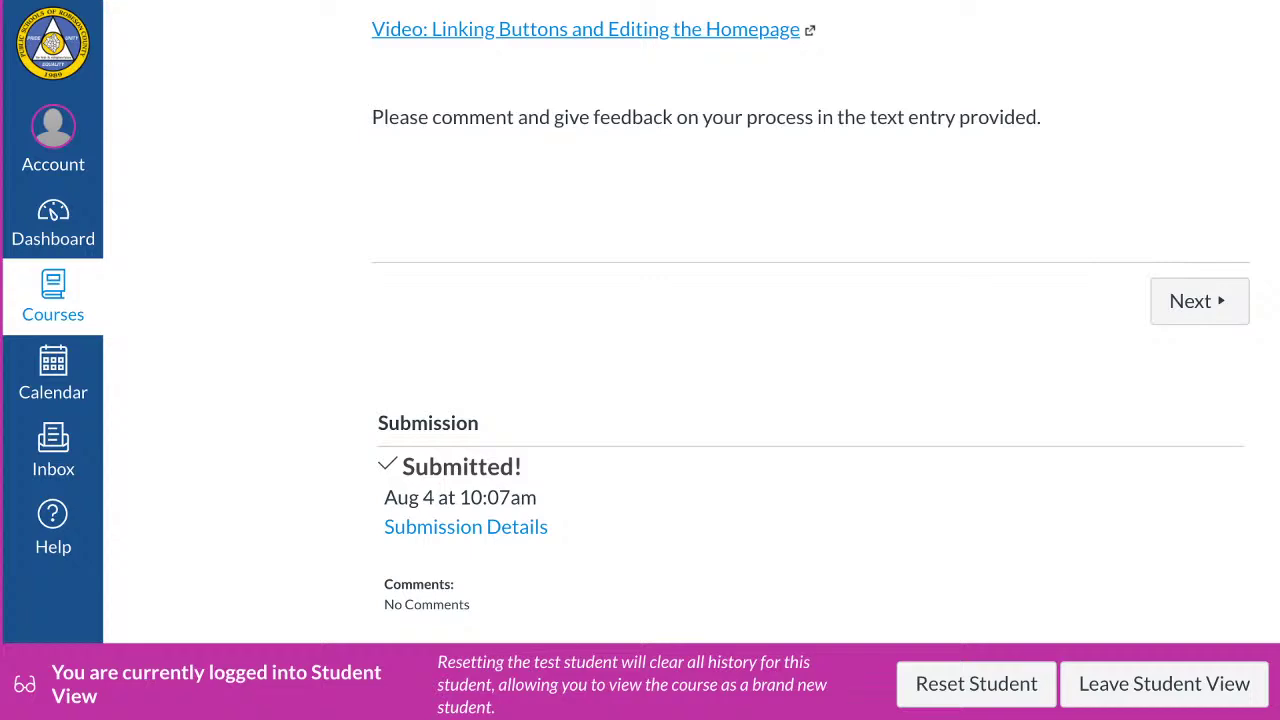
key("Tab")
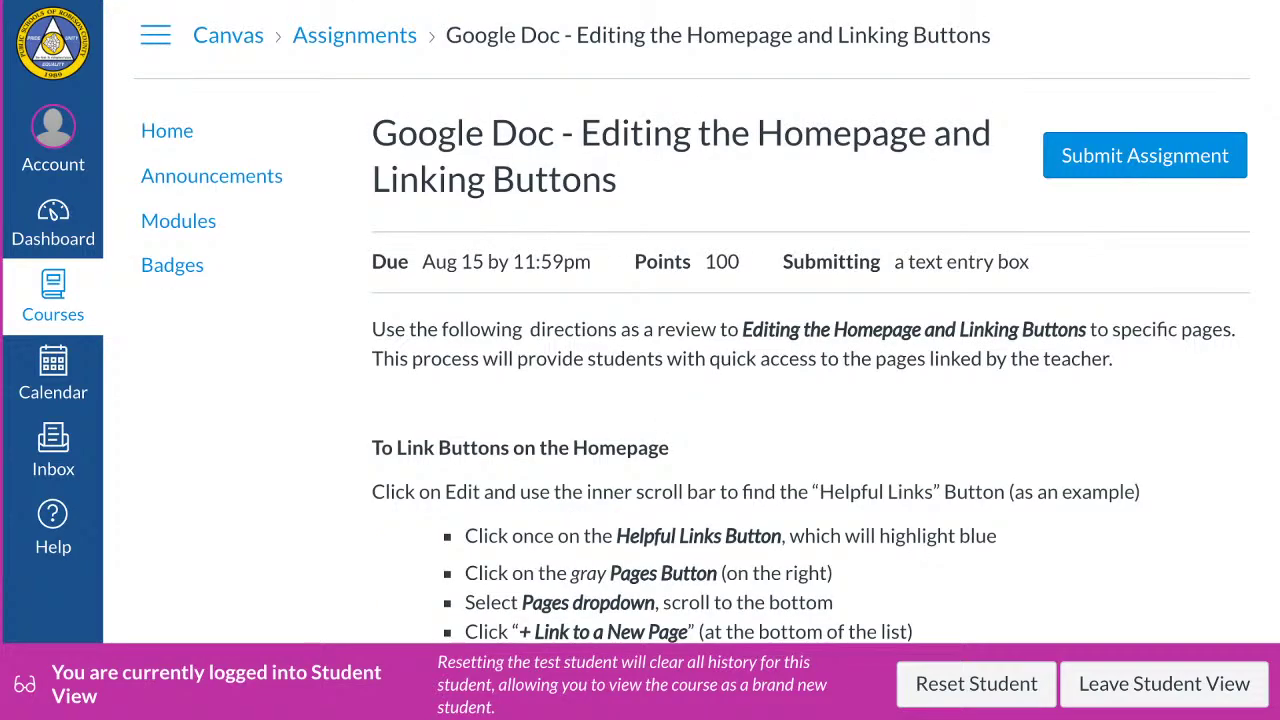
scroll(706, 322, "down", 1)
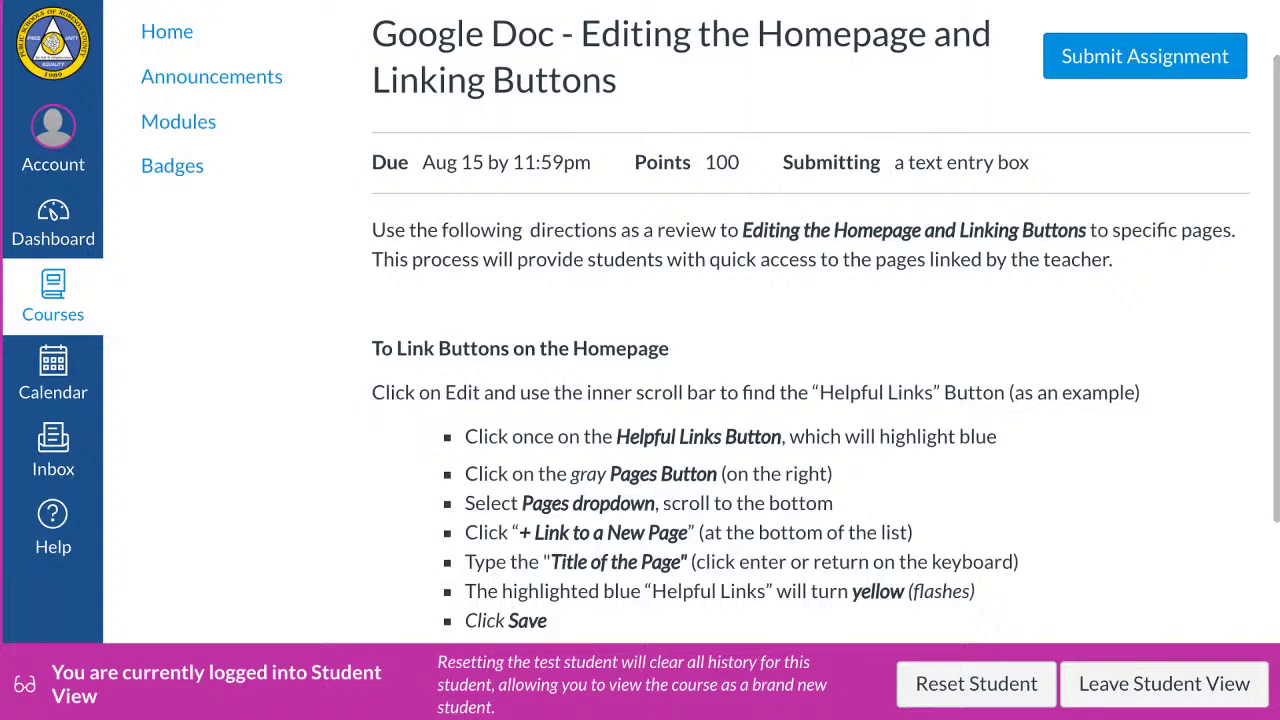
scroll(706, 322, "down", 1)
scroll(640, 320, "down", 1)
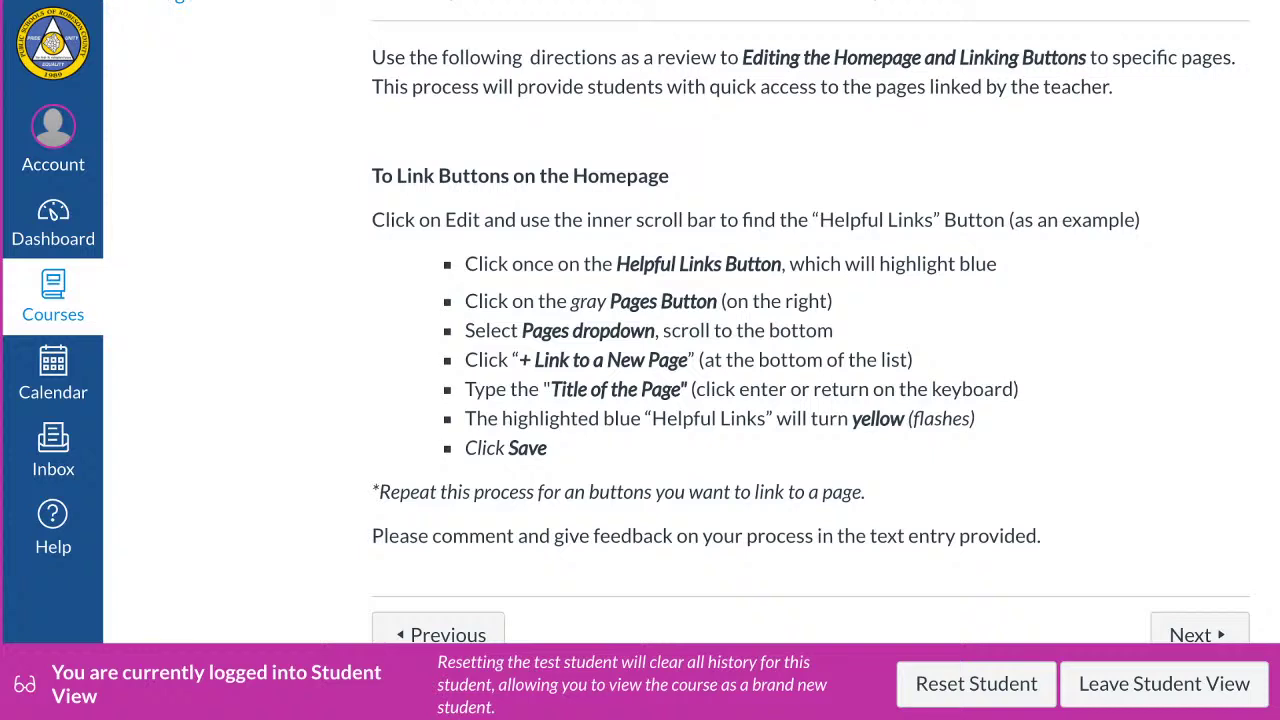
scroll(640, 360, "down", 1)
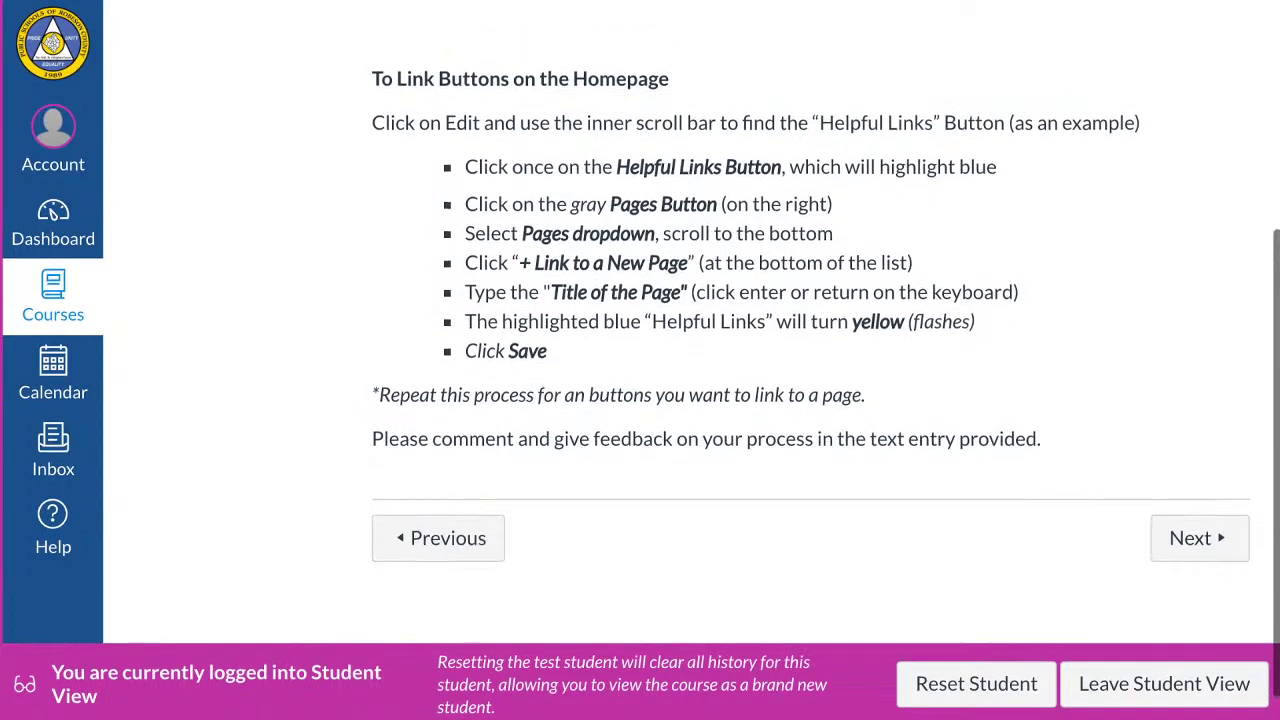
Start a submission for the Google Doc assignment, enter "Great information!" as the text entry, and submit it
scroll(640, 360, "up", 4)
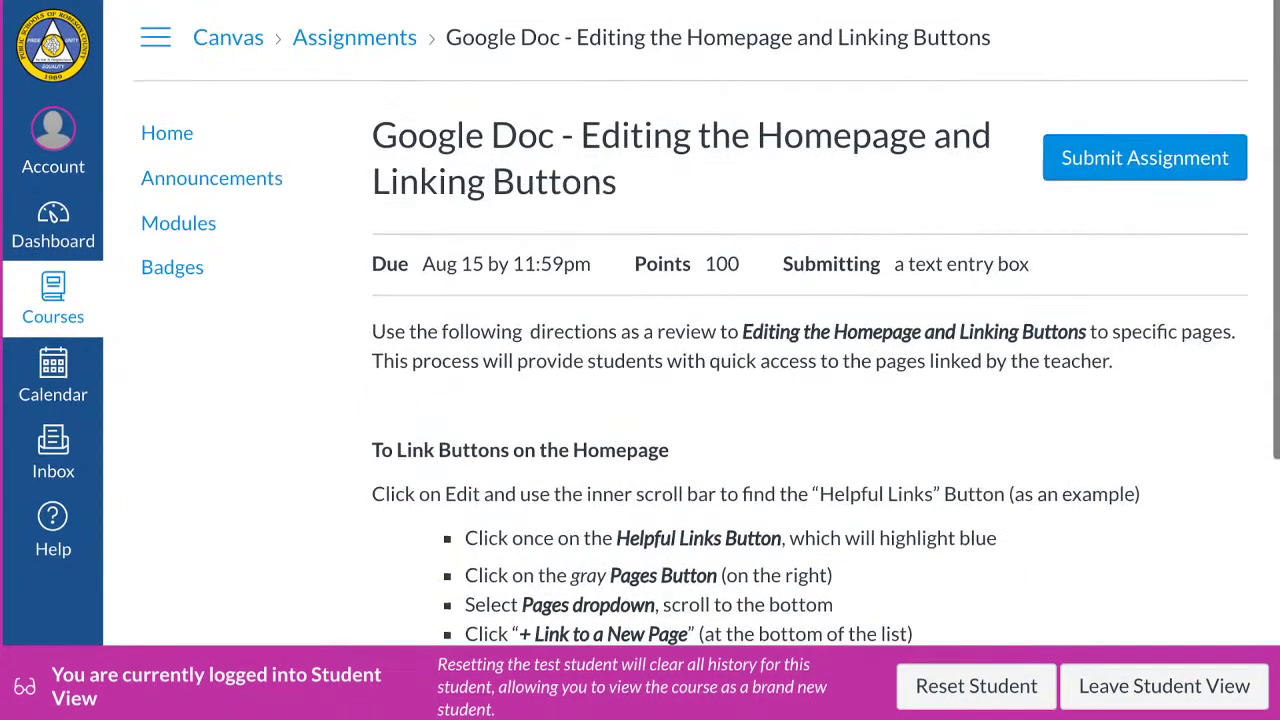
scroll(685, 415, "down", 6)
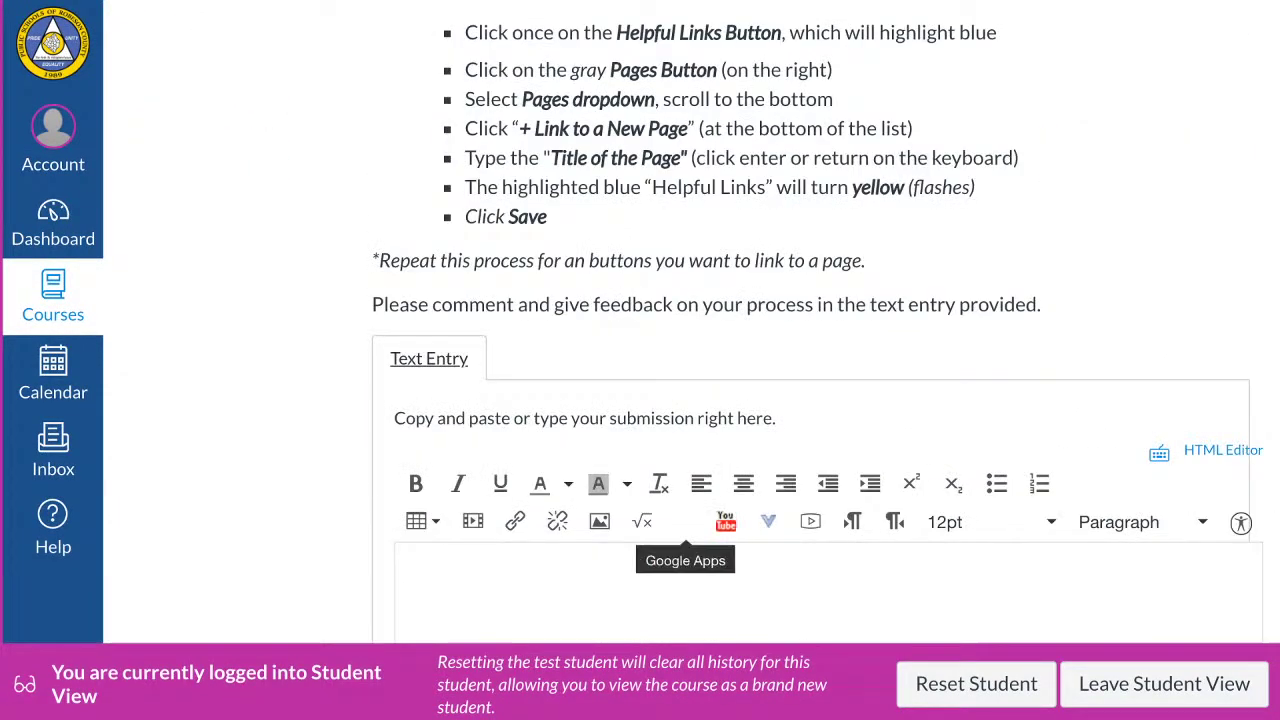
scroll(685, 415, "down", 3)
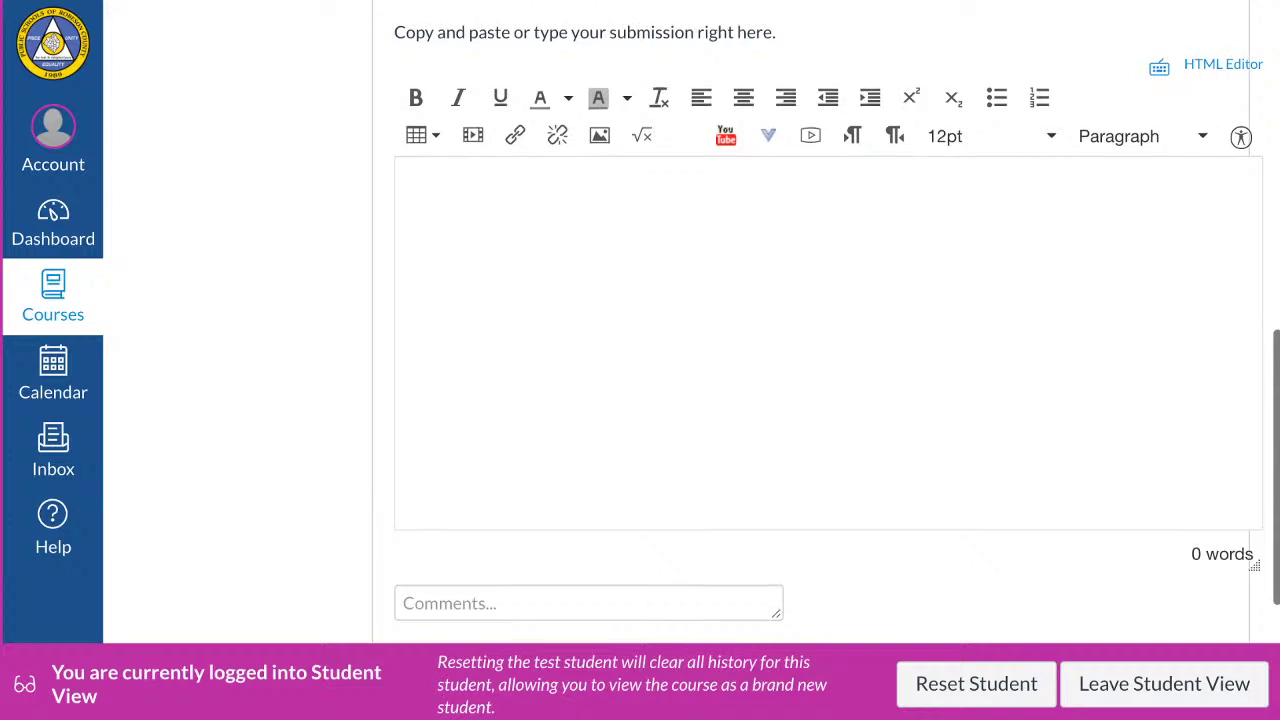
left_click(410, 199)
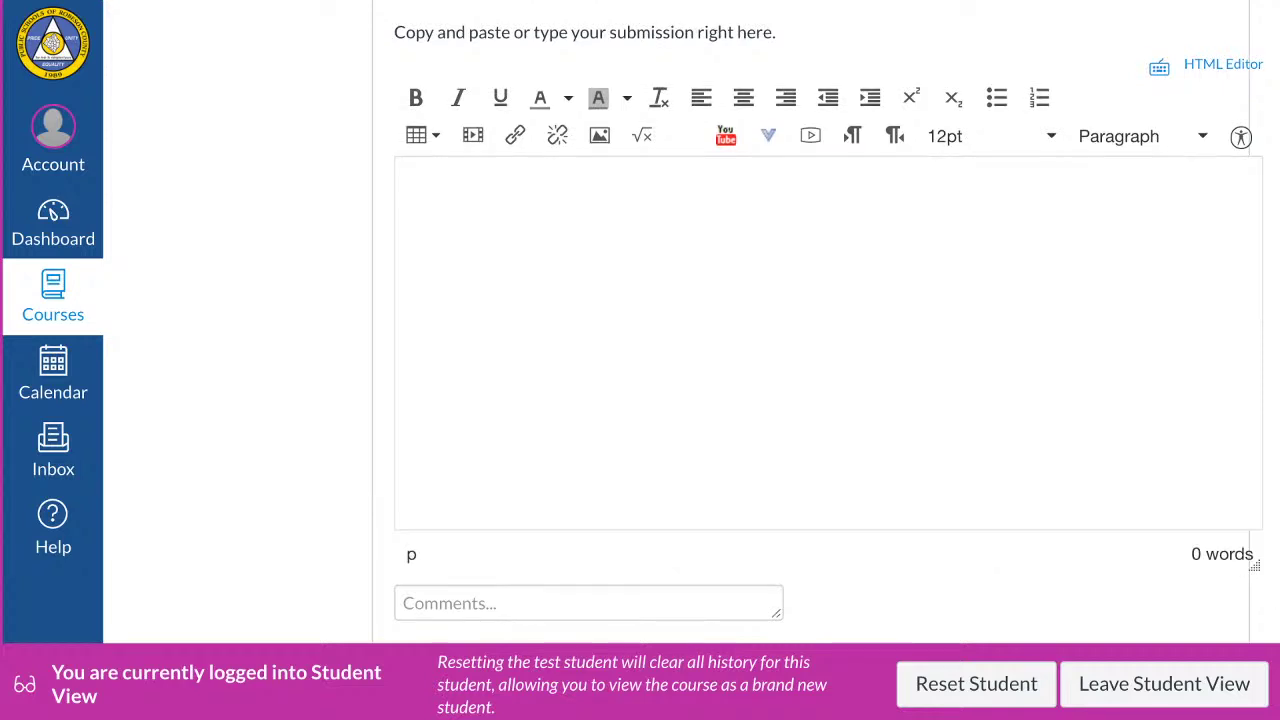
type("Great ")
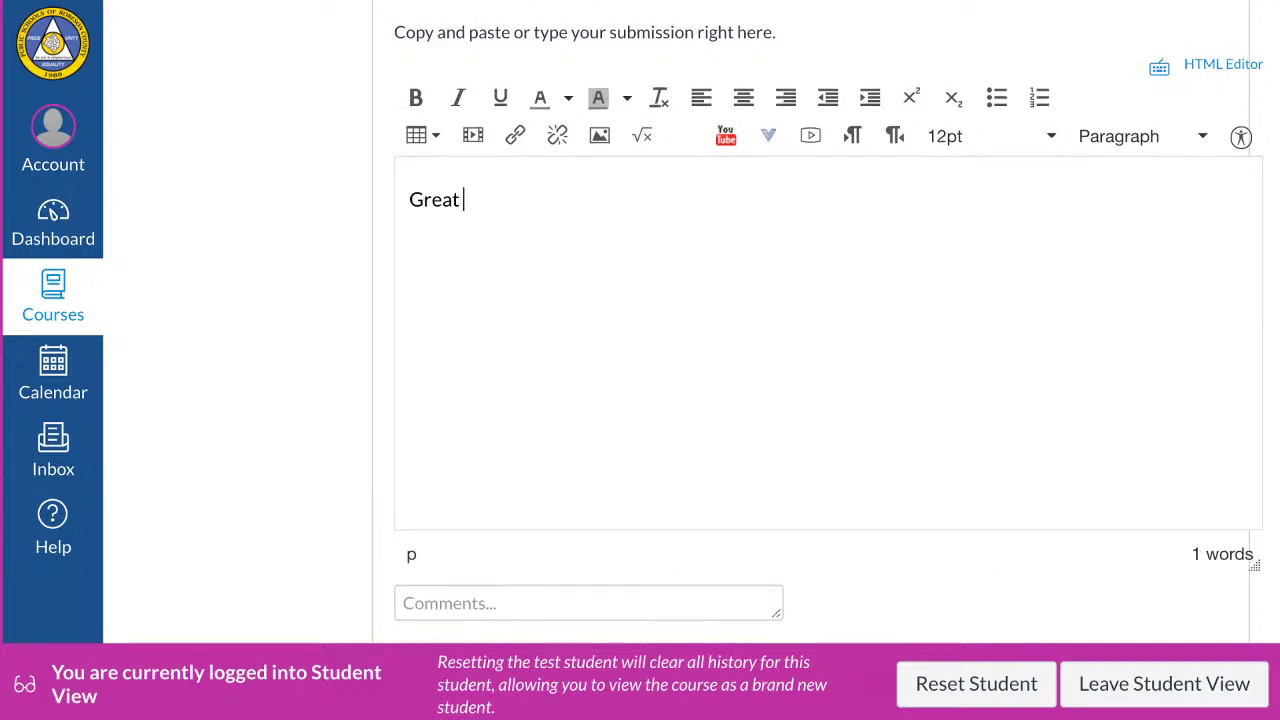
type("infor")
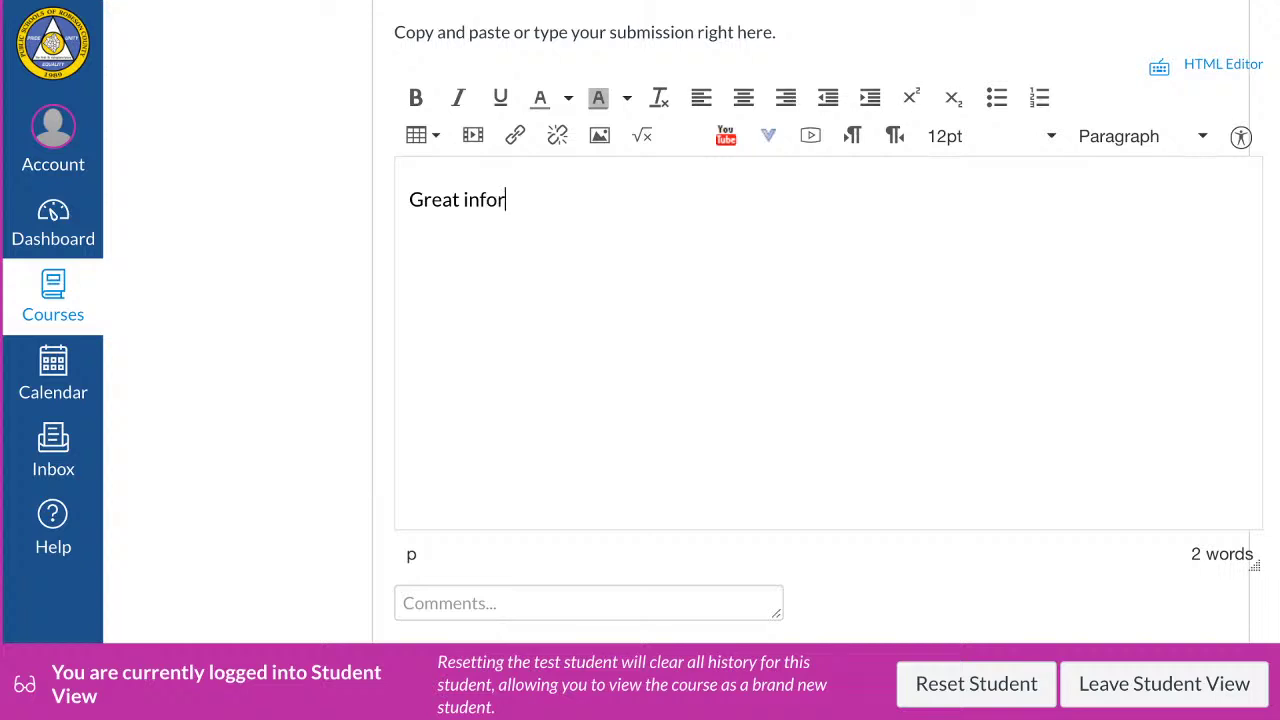
type("mation!")
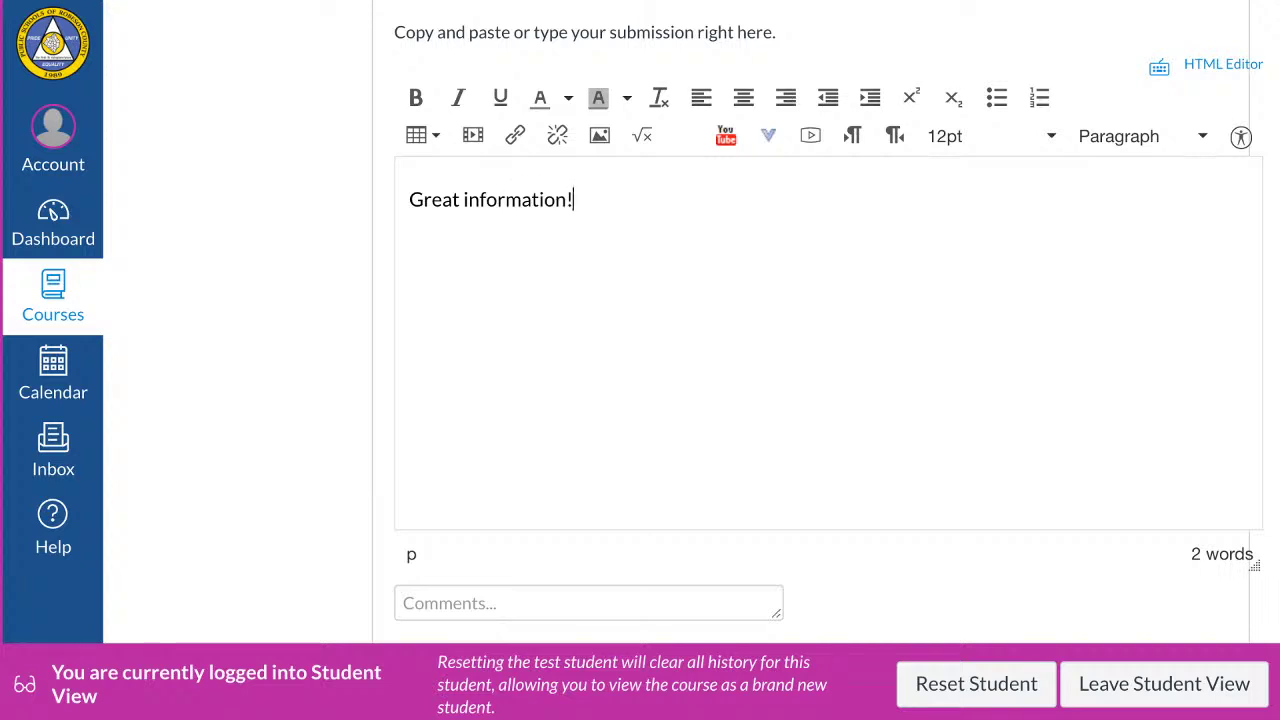
scroll(826, 330, "down", 3)
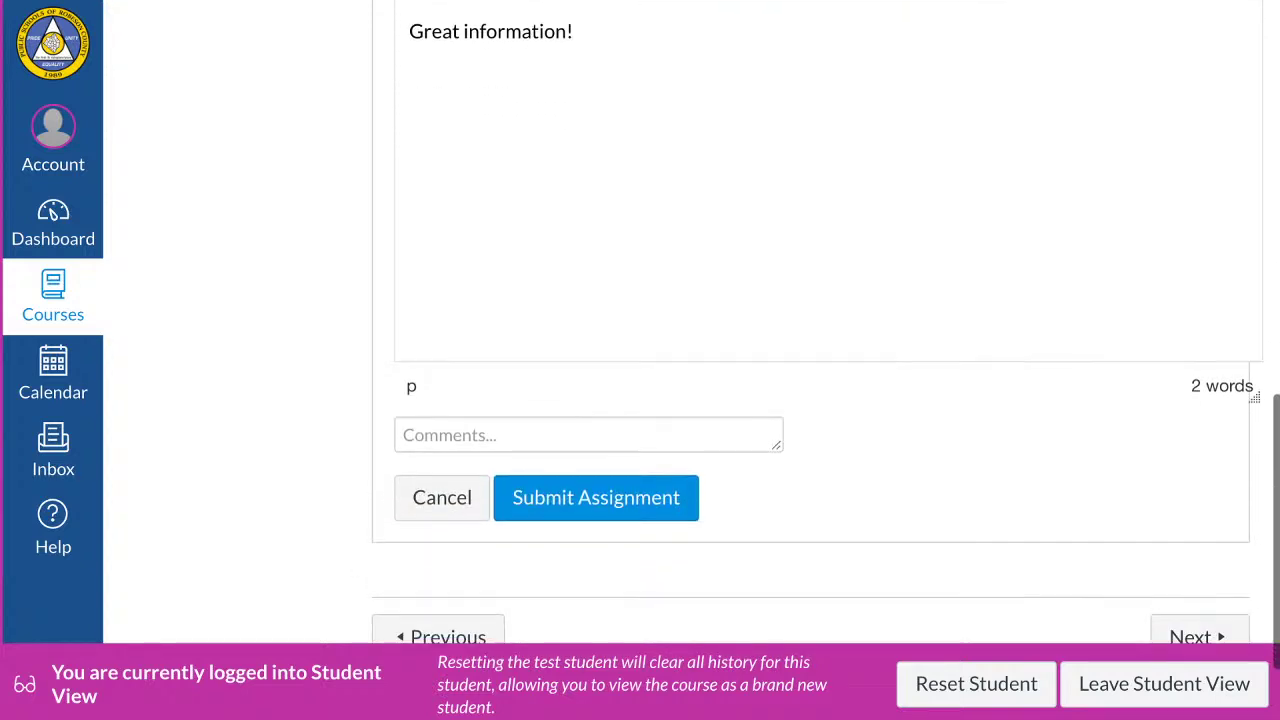
left_click(596, 497)
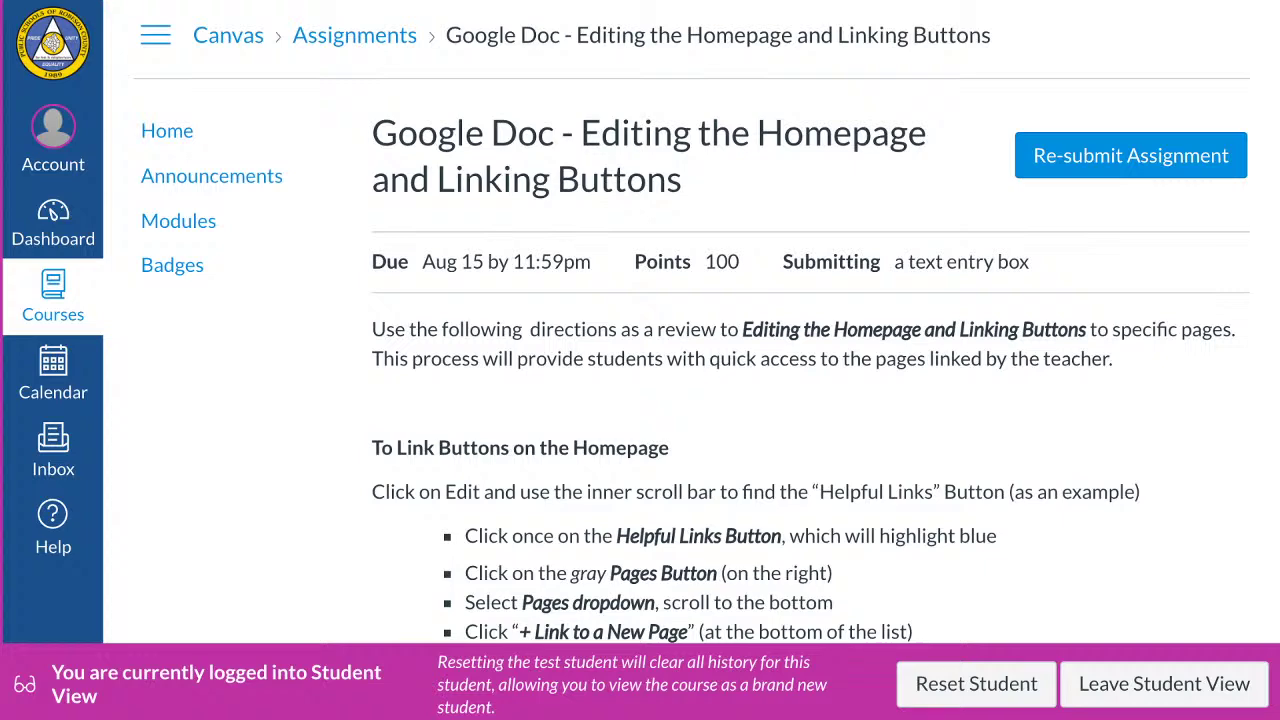
Go on to the Assignment - Editing the Homepage and Linking Buttons item and read its instructions and questions
scroll(707, 360, "down", 4)
left_click(1200, 537)
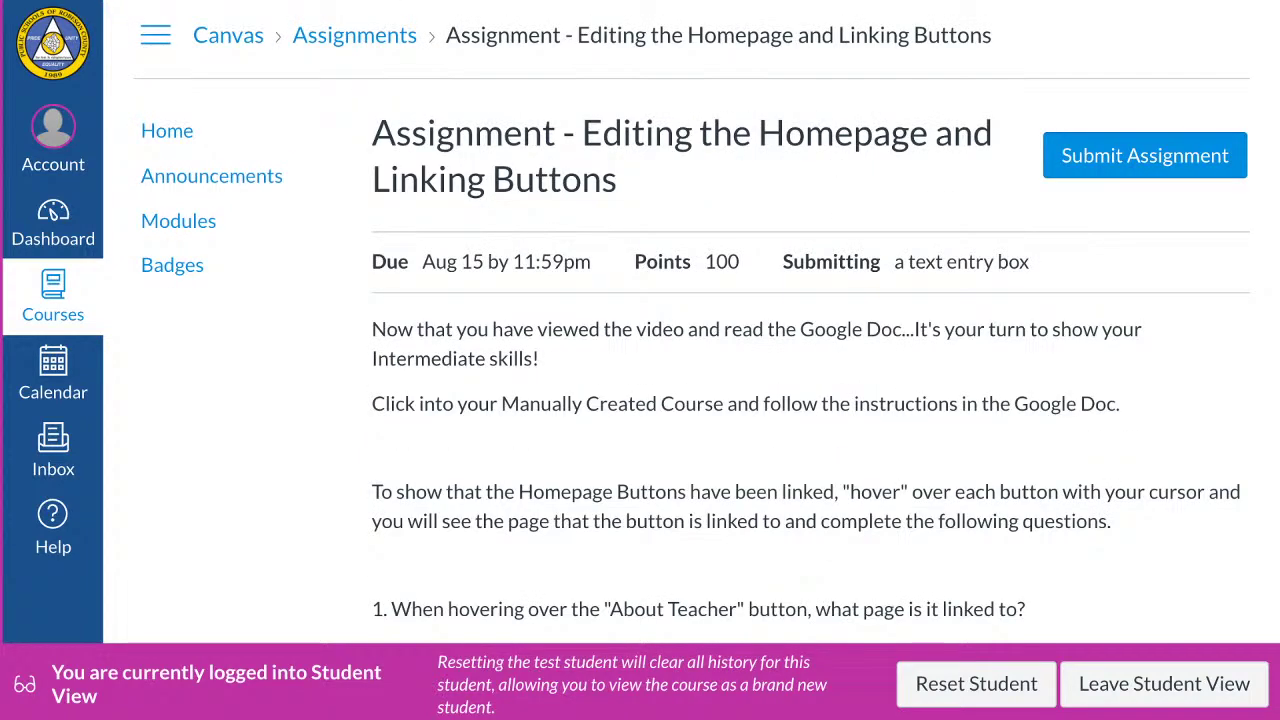
scroll(707, 316, "down", 1)
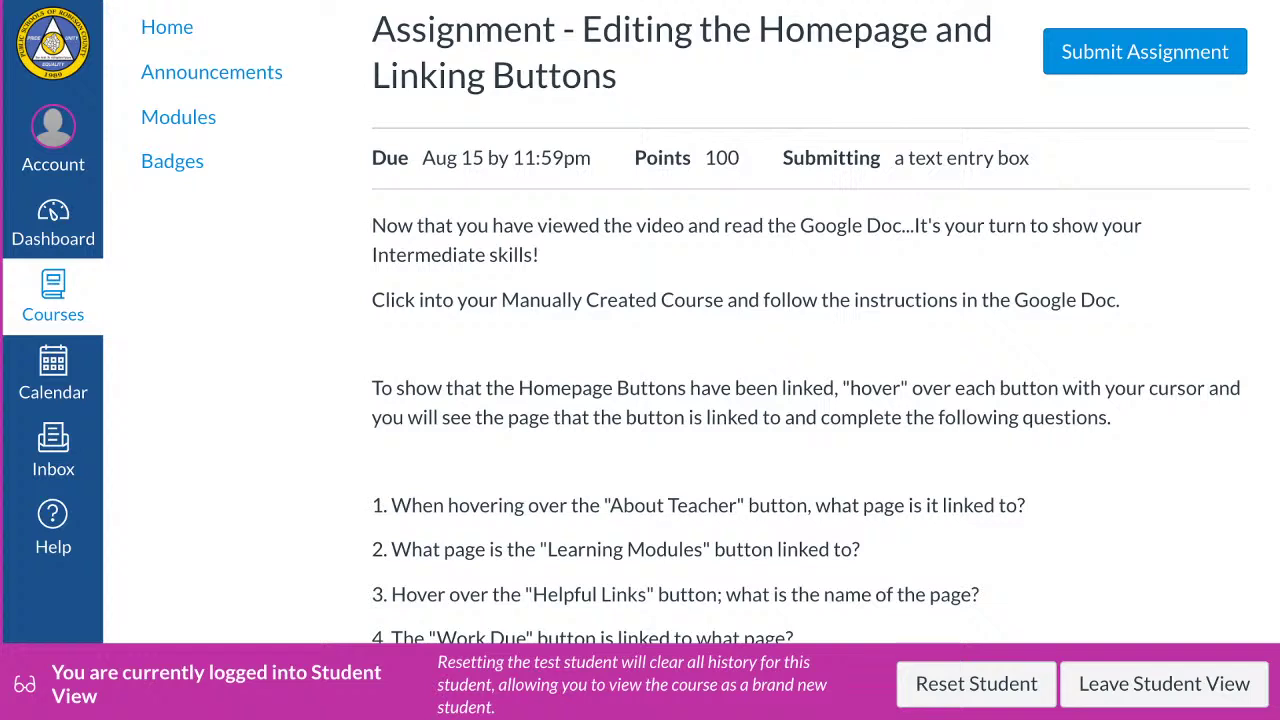
scroll(710, 322, "down", 3)
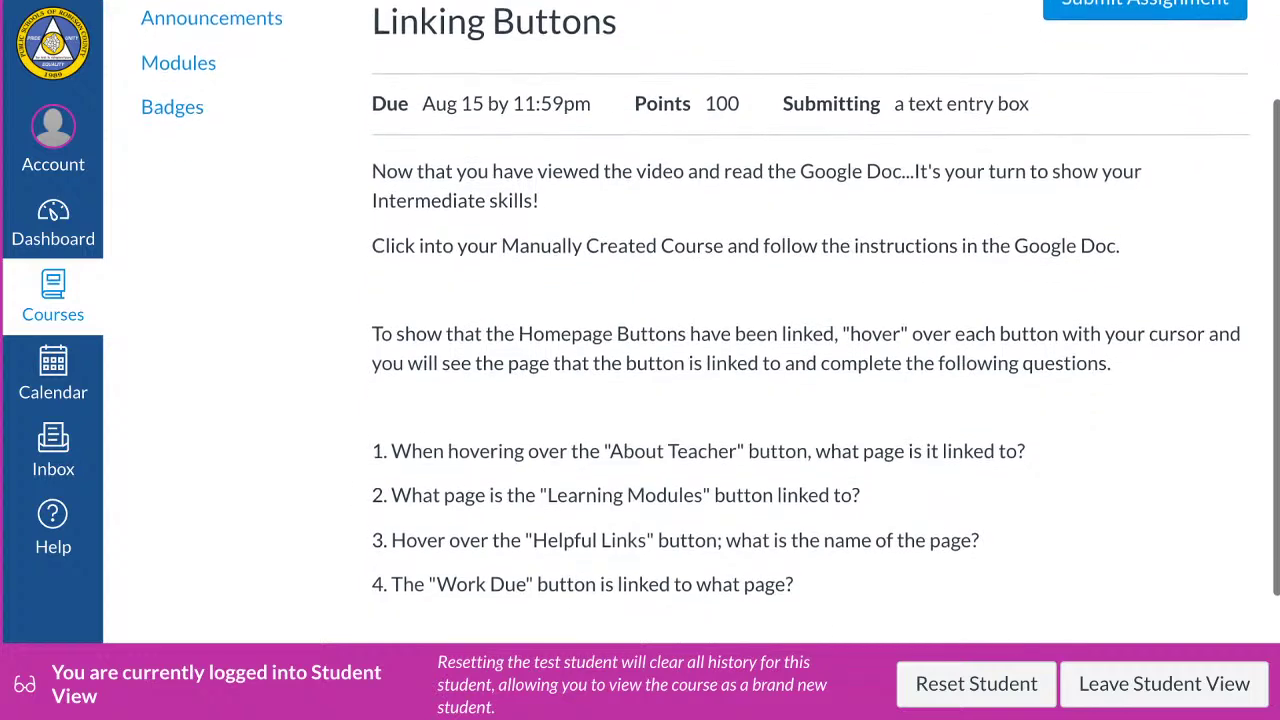
scroll(710, 322, "down", 1)
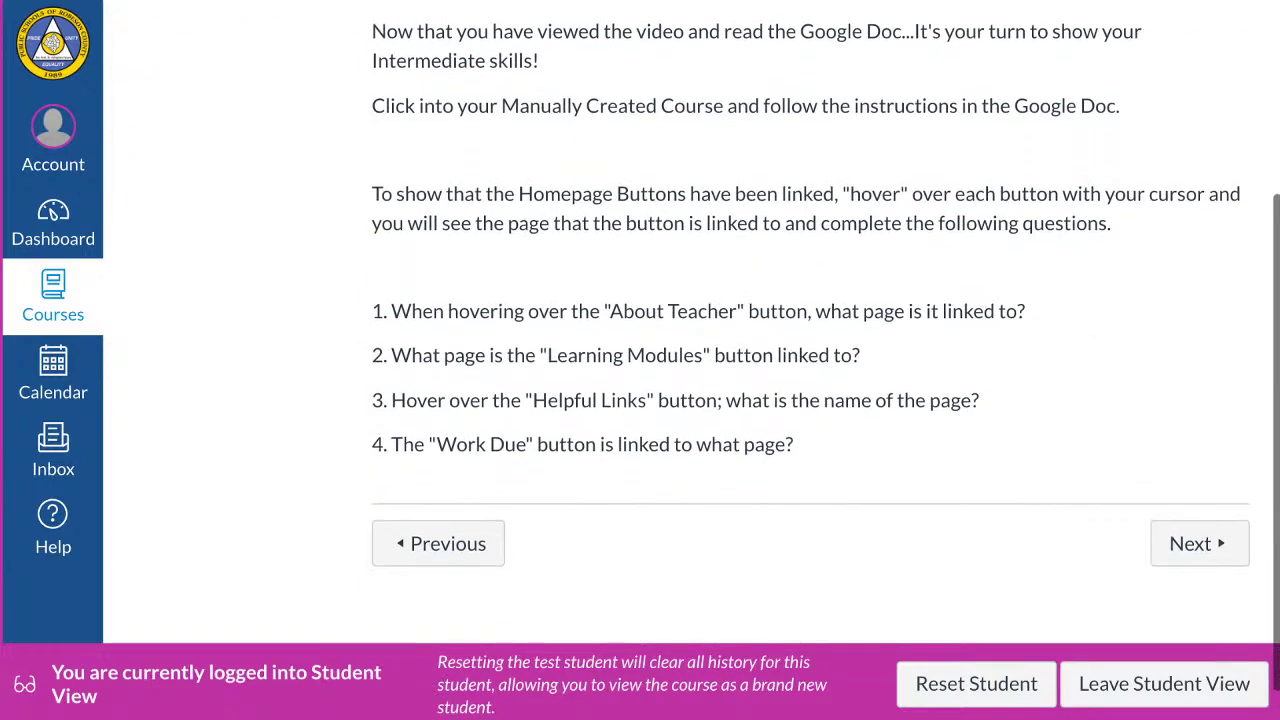
scroll(710, 322, "up", 5)
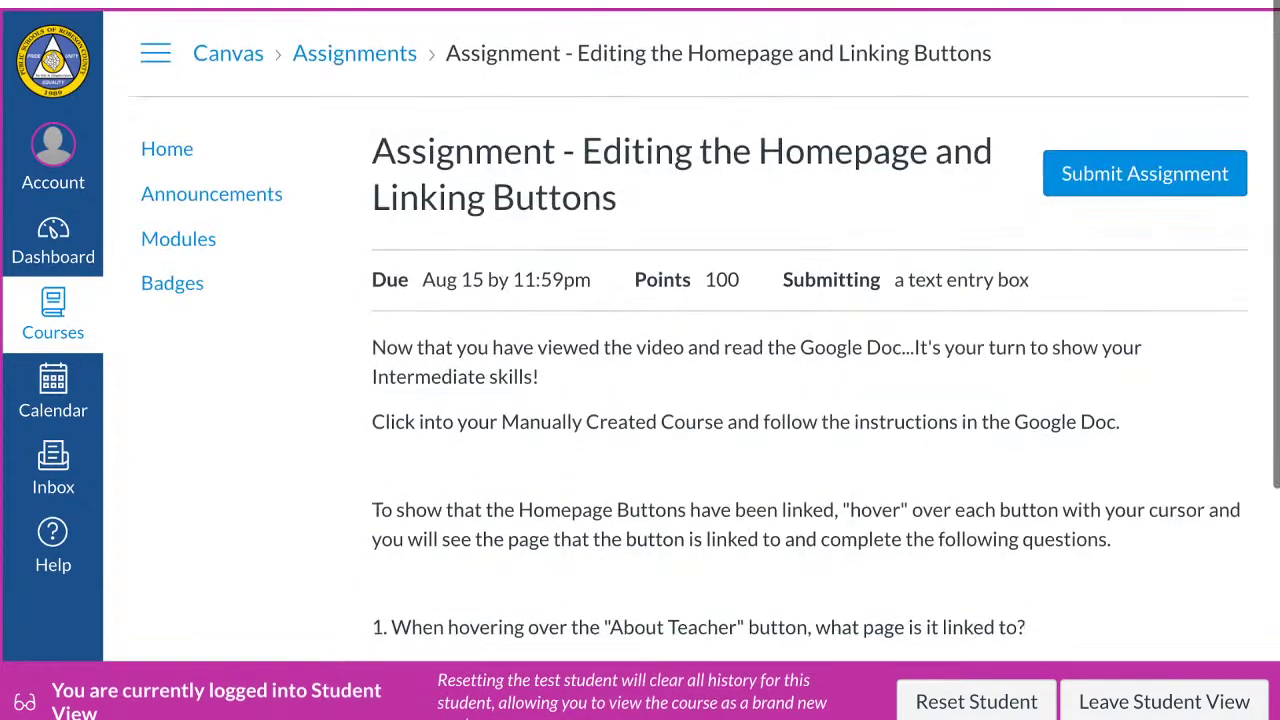
Return to the course's module list and leave Student View
left_click(178, 221)
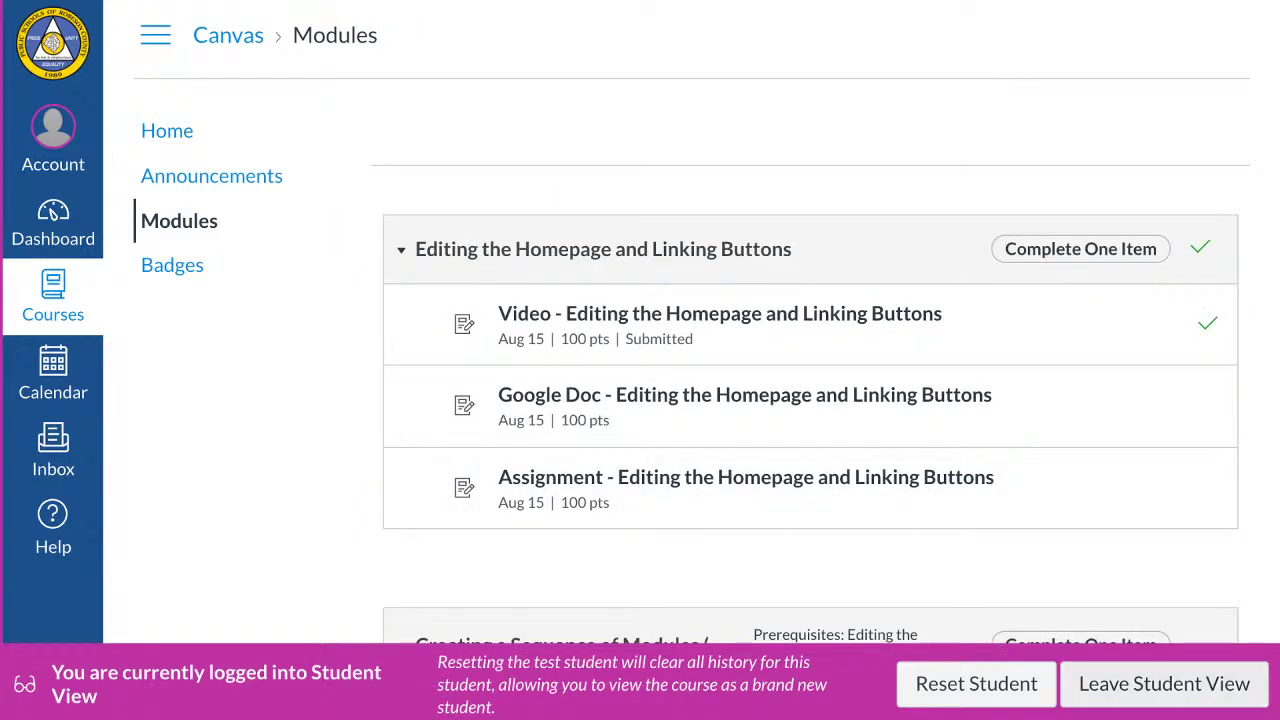
left_click(1164, 683)
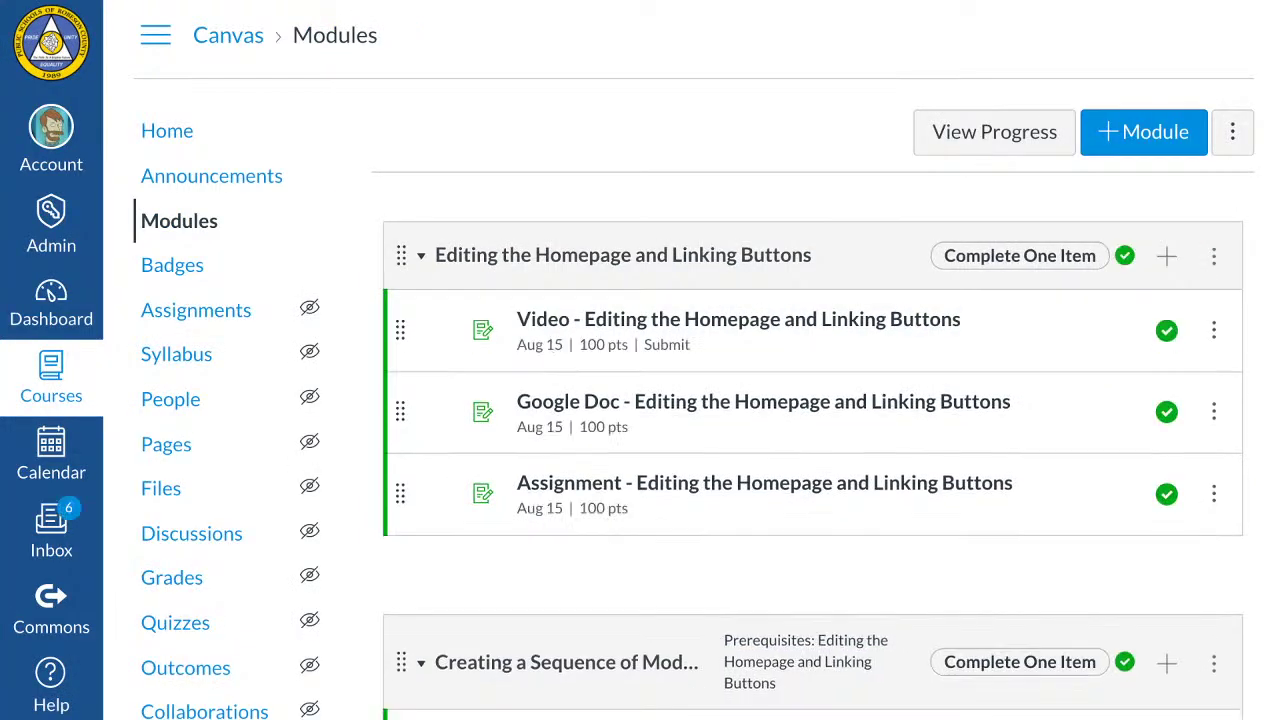
Review the remaining modules' items, prerequisites and completion requirements, from Creating a Sequence of Modules through Certificate of Completion
scroll(812, 400, "down", 5)
scroll(812, 400, "down", 5)
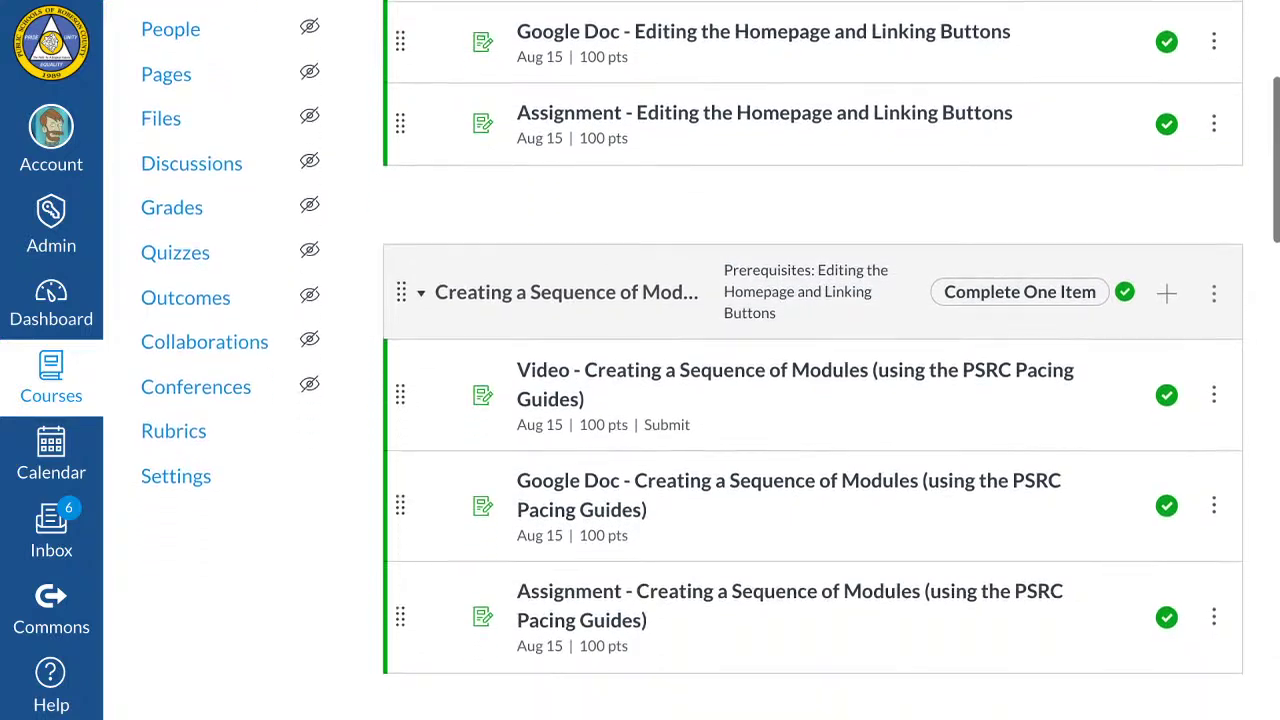
scroll(812, 400, "down", 2)
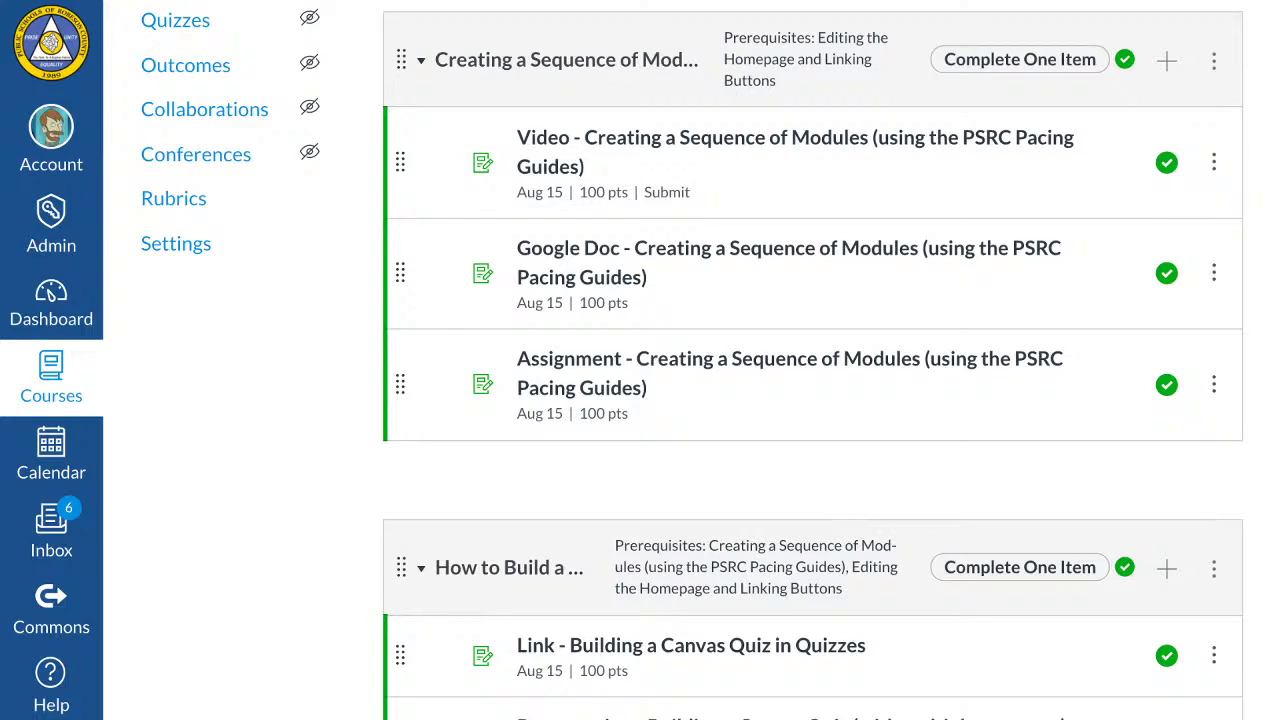
scroll(812, 360, "down", 5)
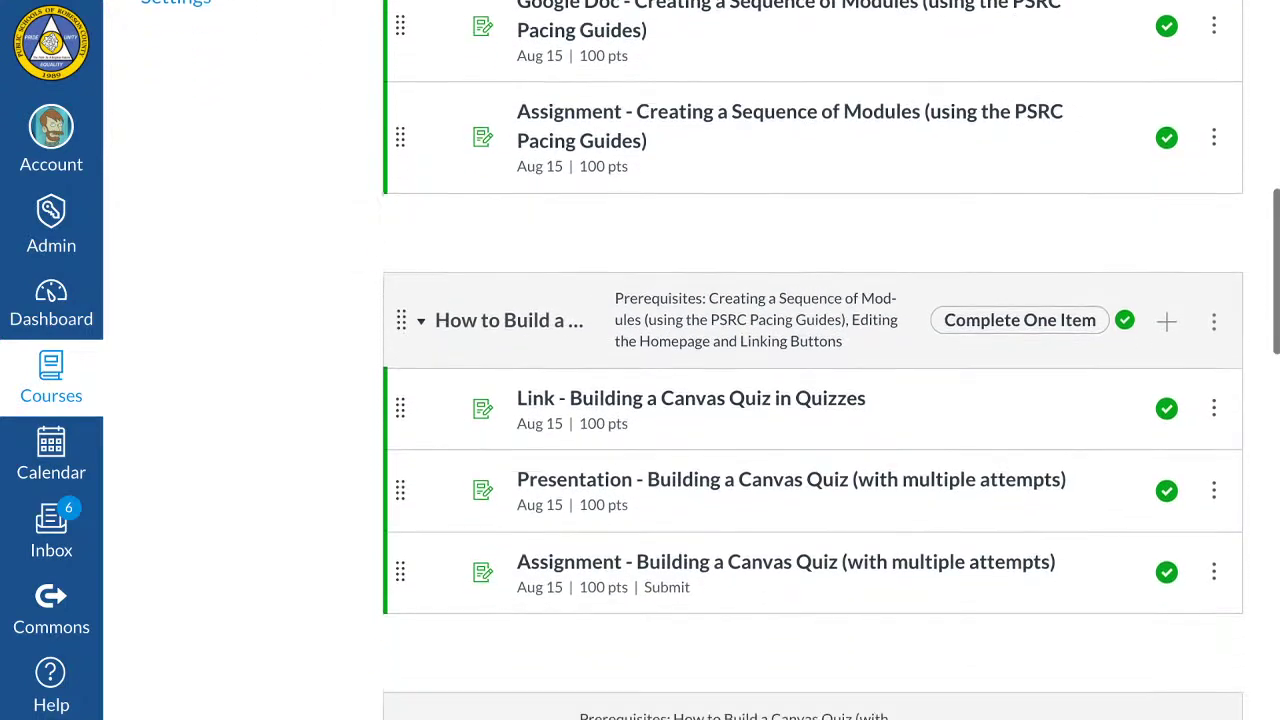
scroll(812, 360, "down", 2)
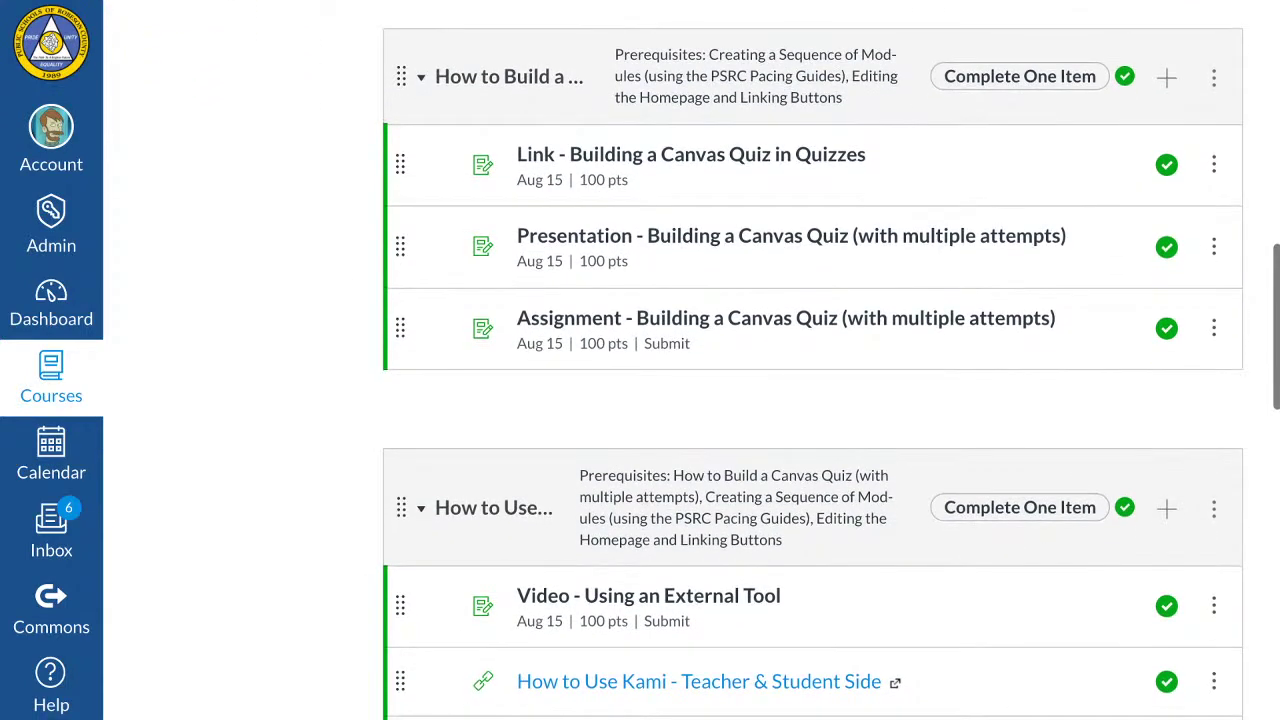
scroll(812, 360, "down", 1)
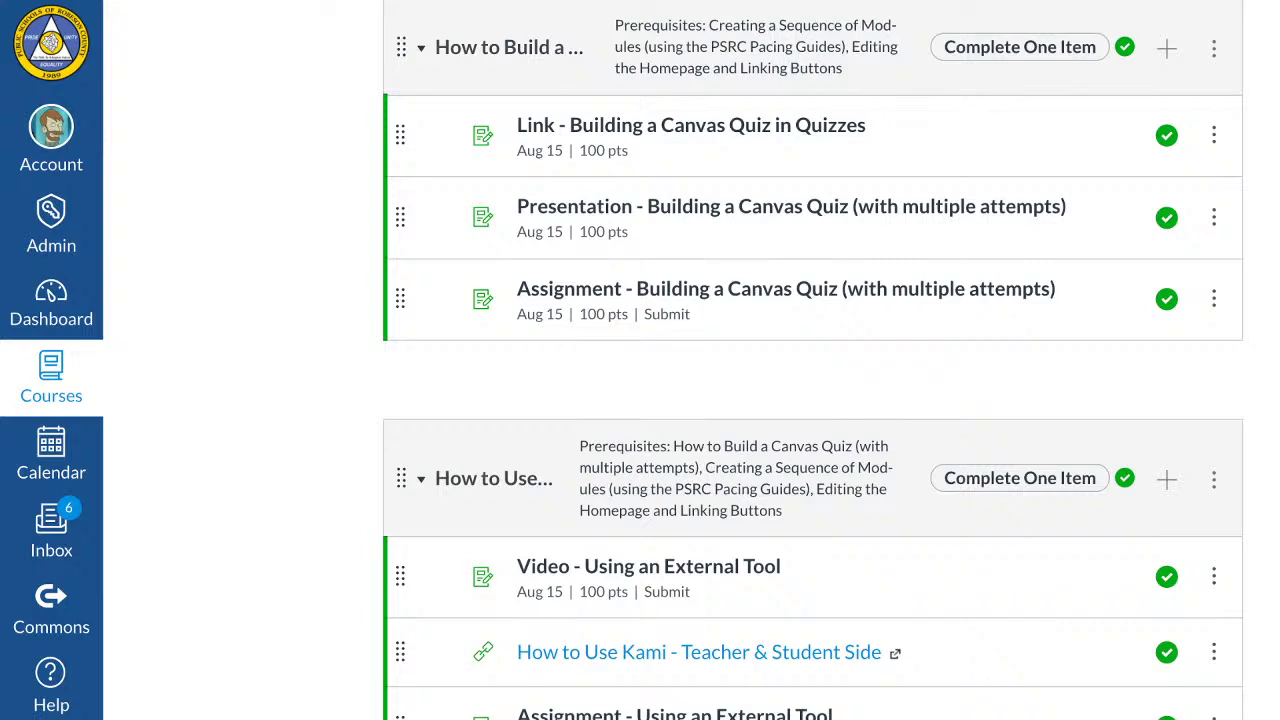
scroll(812, 360, "down", 5)
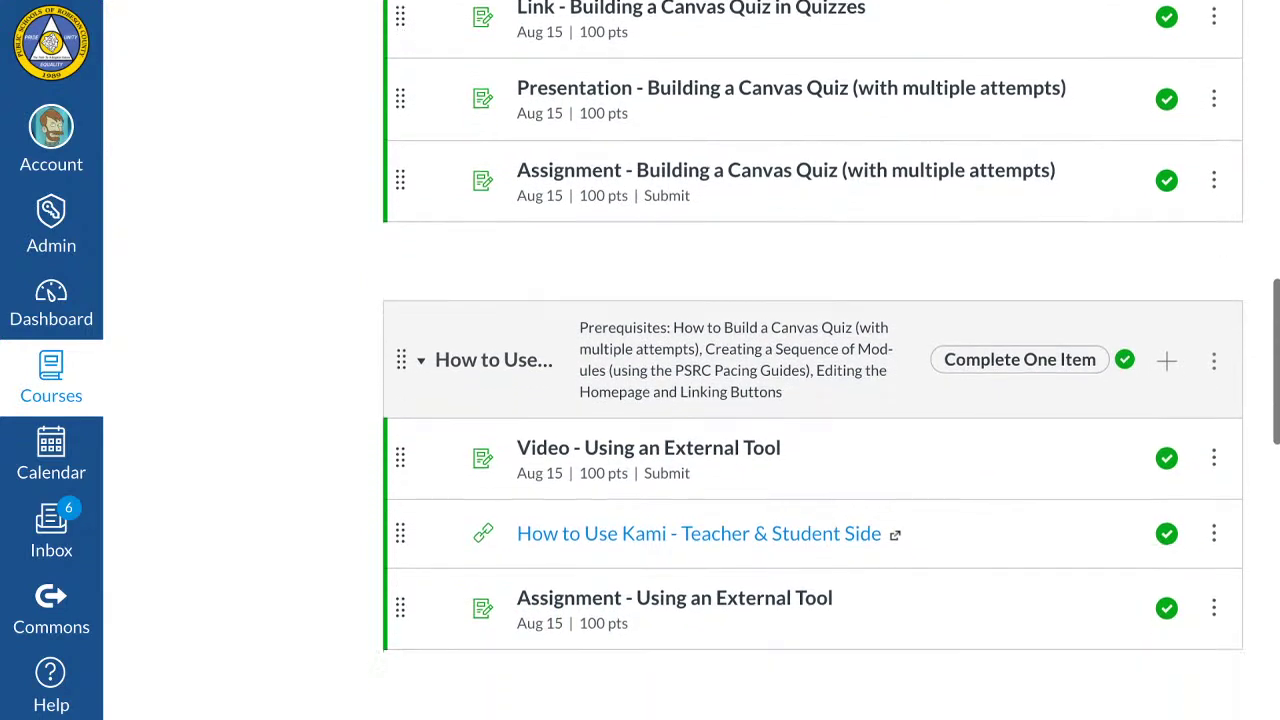
scroll(812, 360, "down", 3)
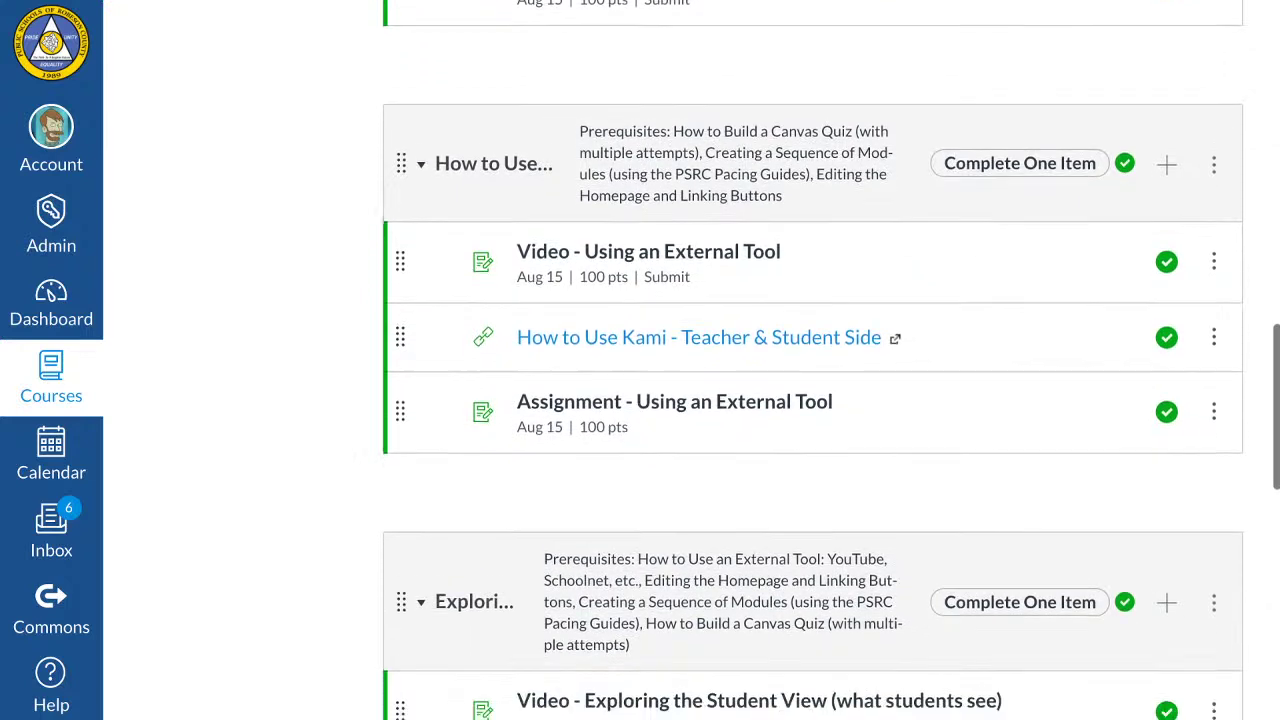
scroll(812, 360, "down", 1)
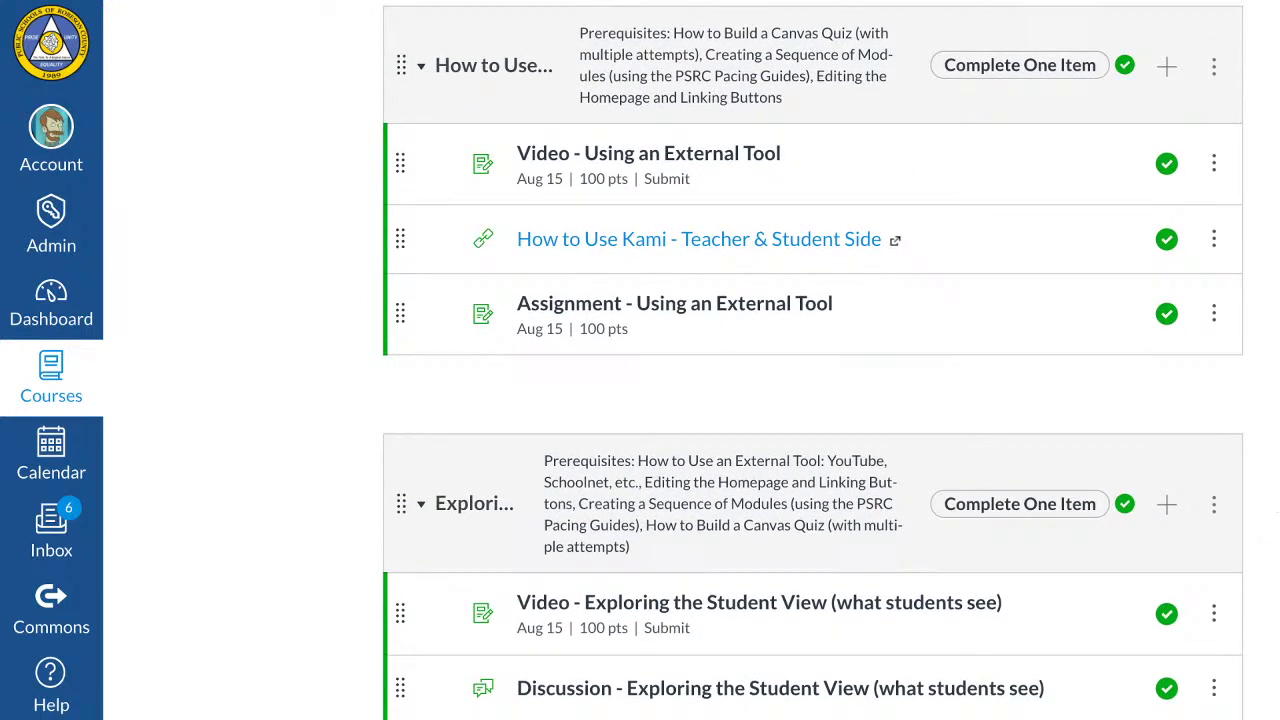
scroll(812, 360, "down", 1)
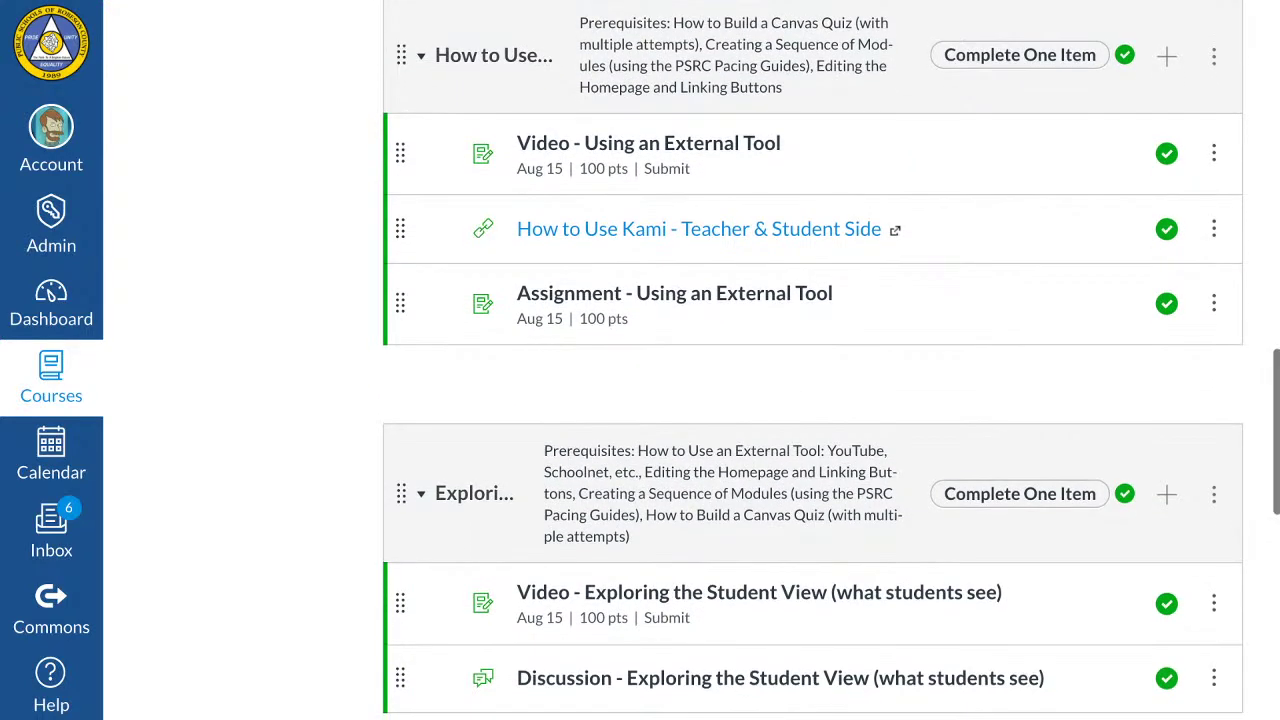
scroll(812, 360, "up", 1)
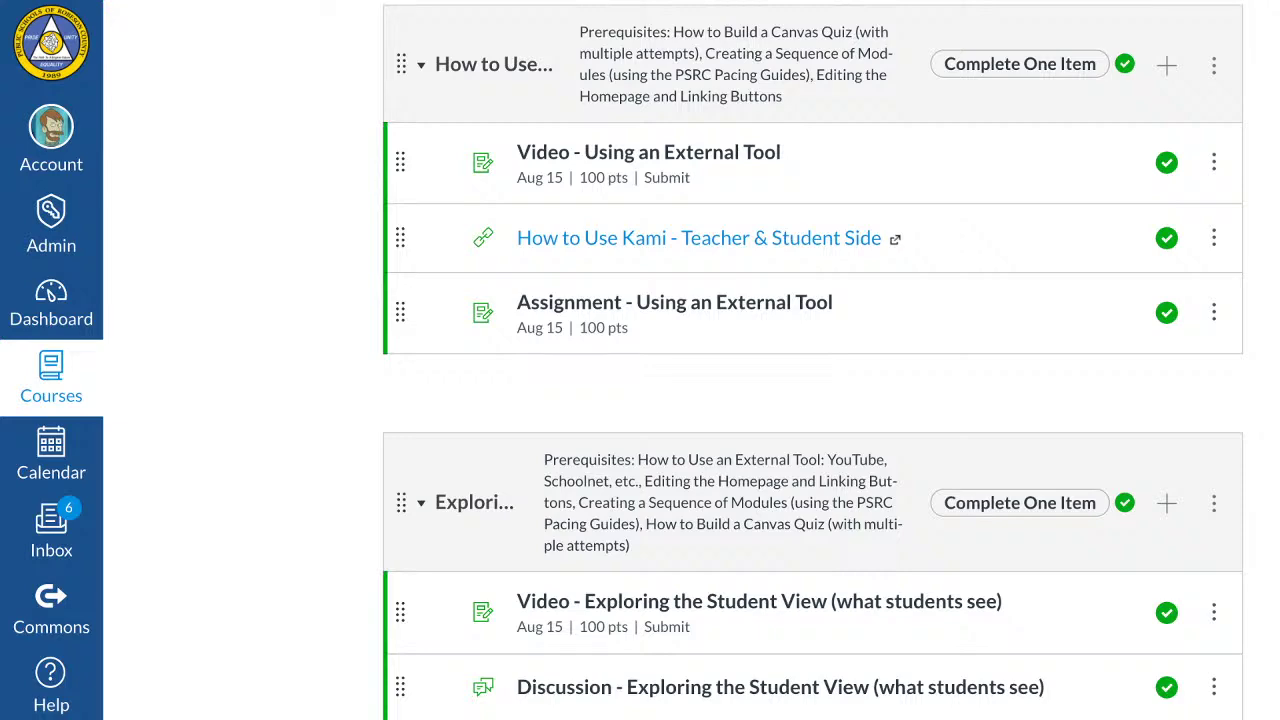
scroll(812, 360, "down", 3)
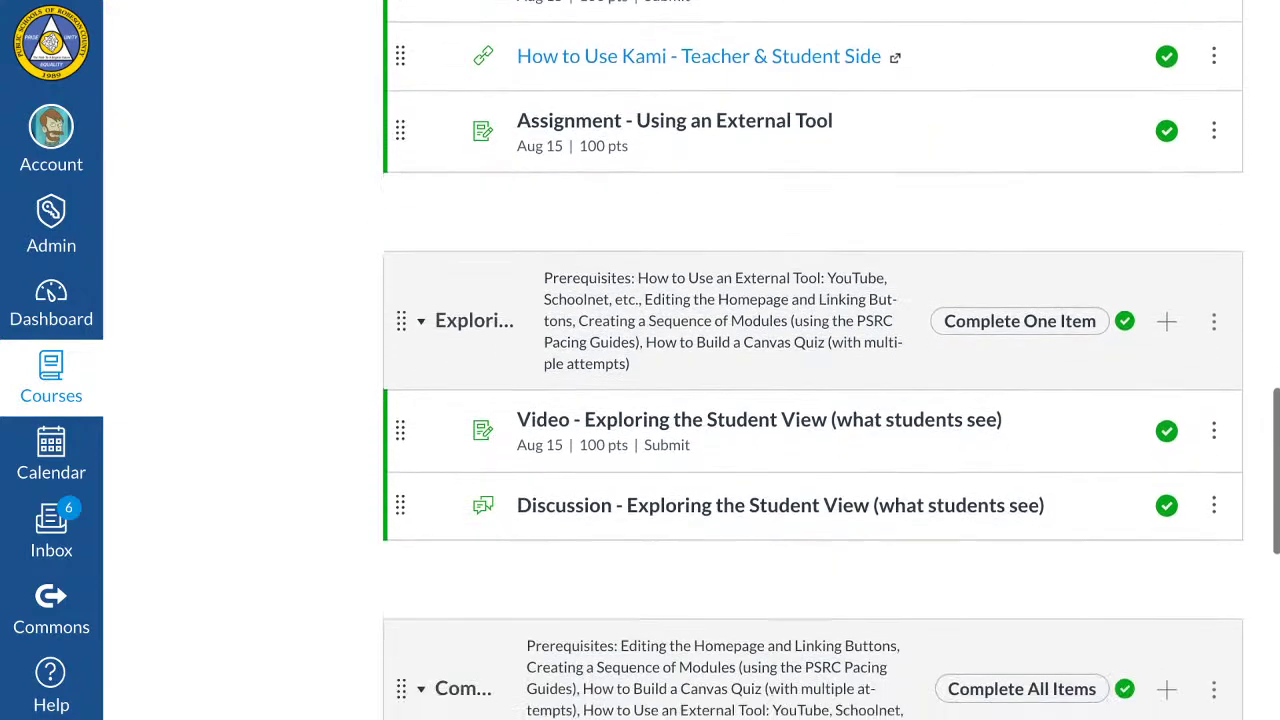
scroll(812, 360, "down", 4)
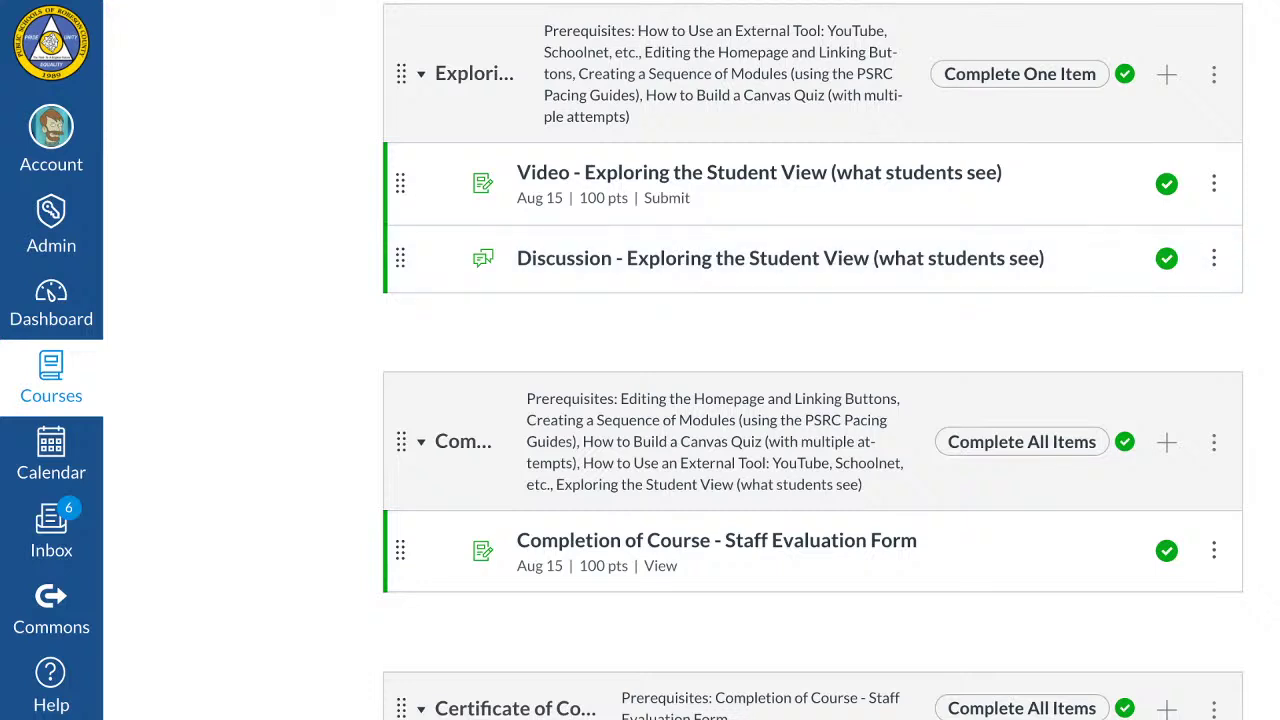
scroll(812, 360, "down", 3)
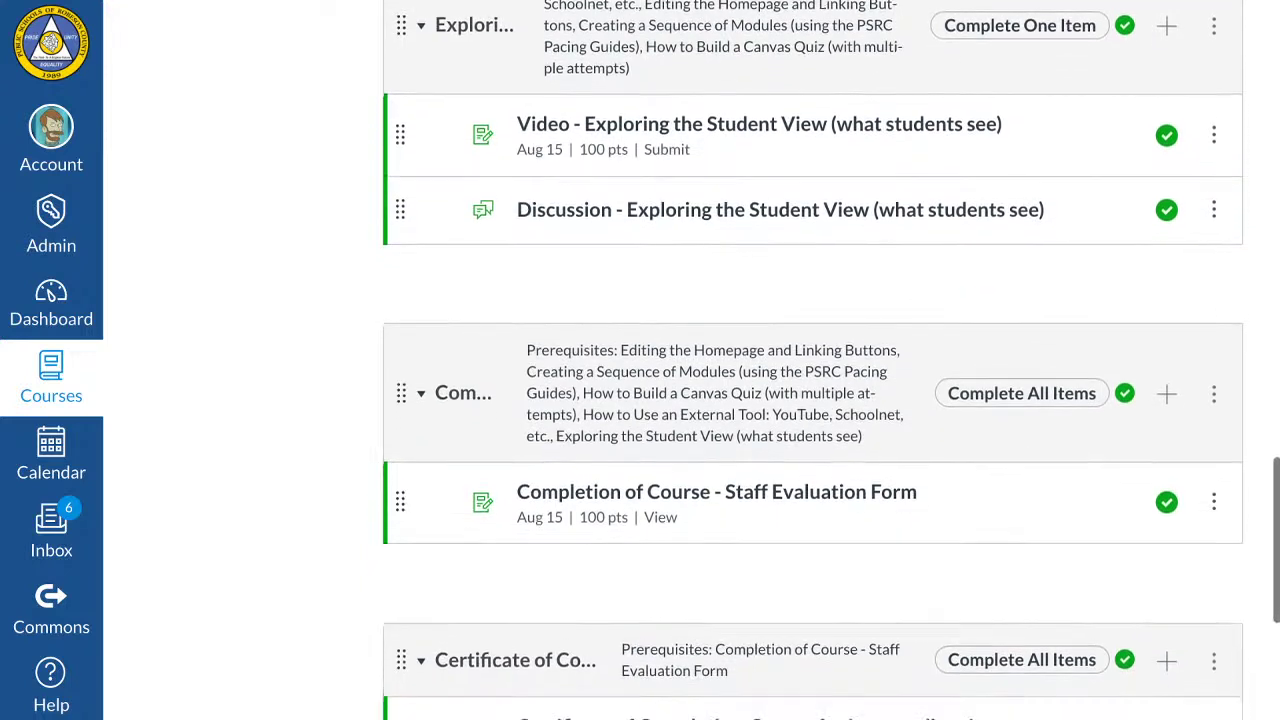
scroll(812, 360, "down", 4)
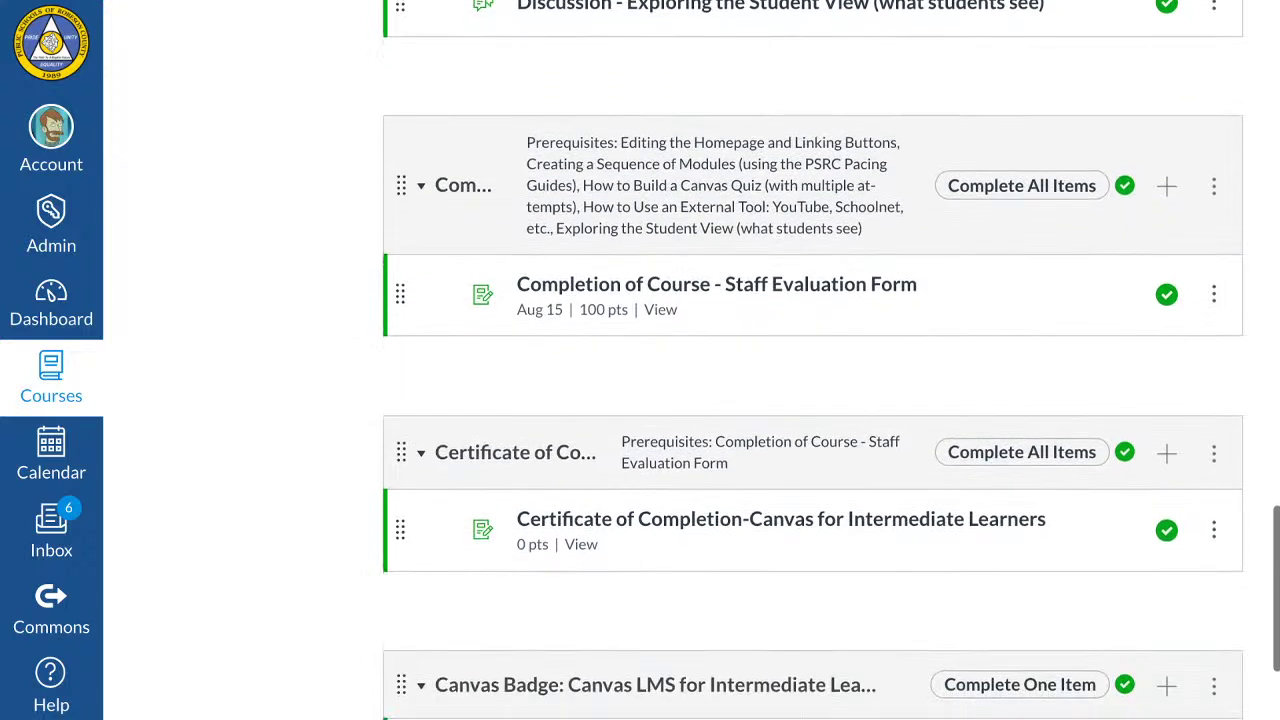
Open the Claim Your Badge item in the Canvas Badge module and examine the PSRC Canvas for Intermediate badge's settings
scroll(812, 360, "down", 1)
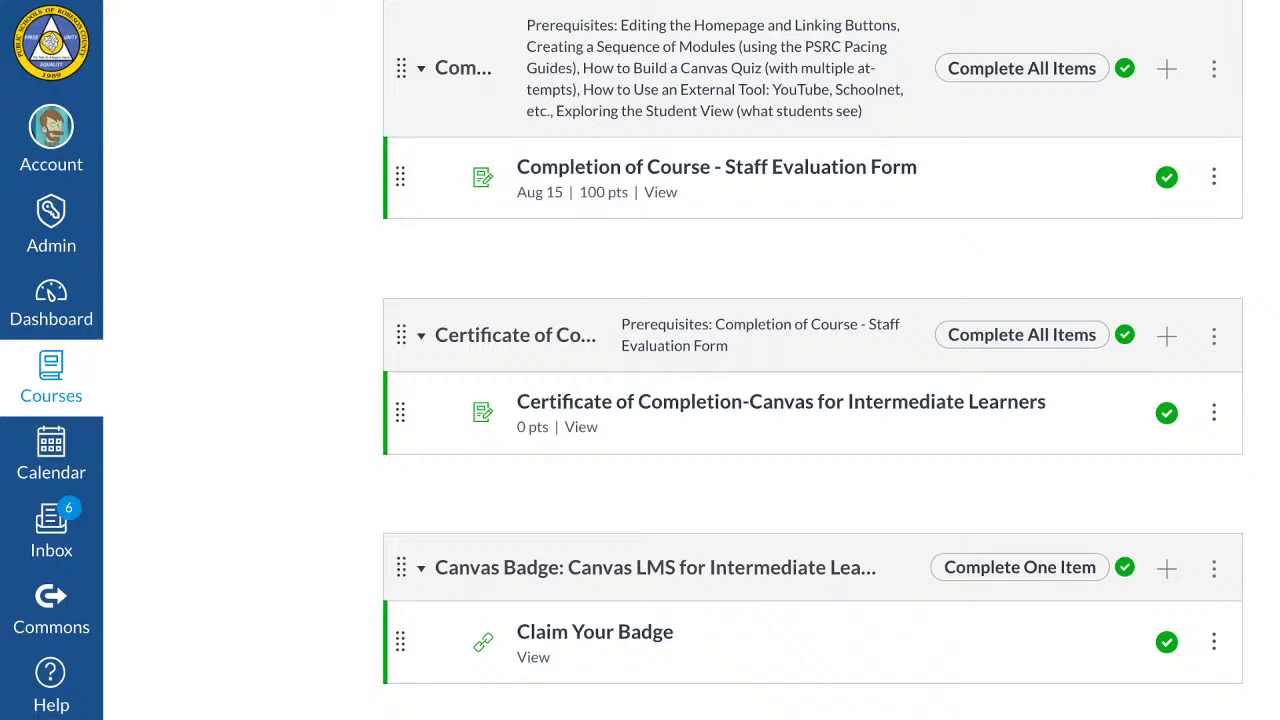
scroll(812, 360, "down", 1)
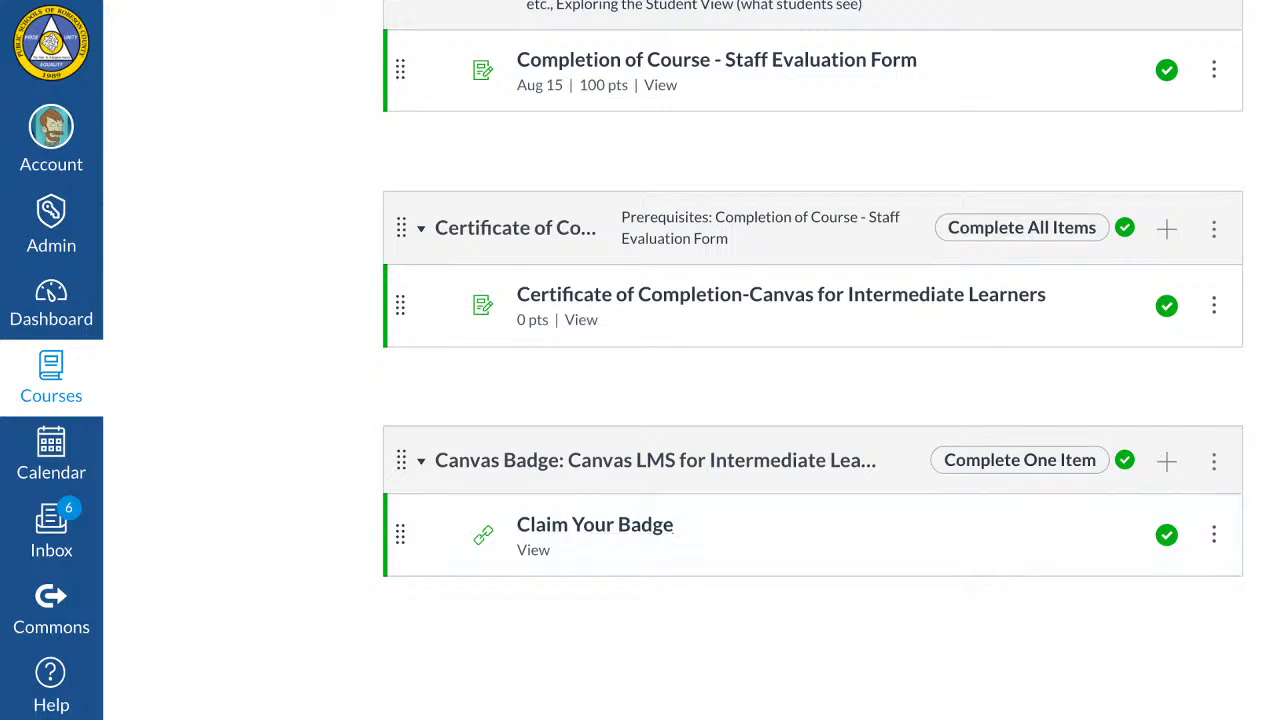
left_click(595, 525)
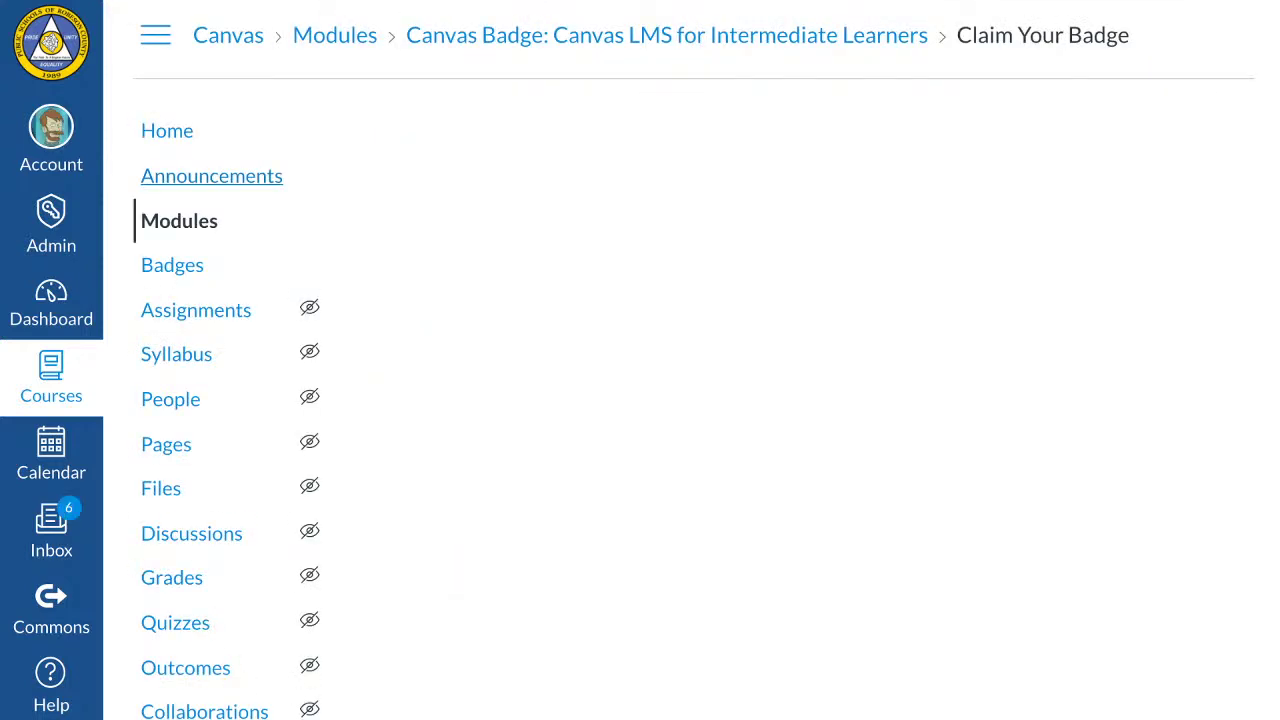
scroll(812, 400, "down", 3)
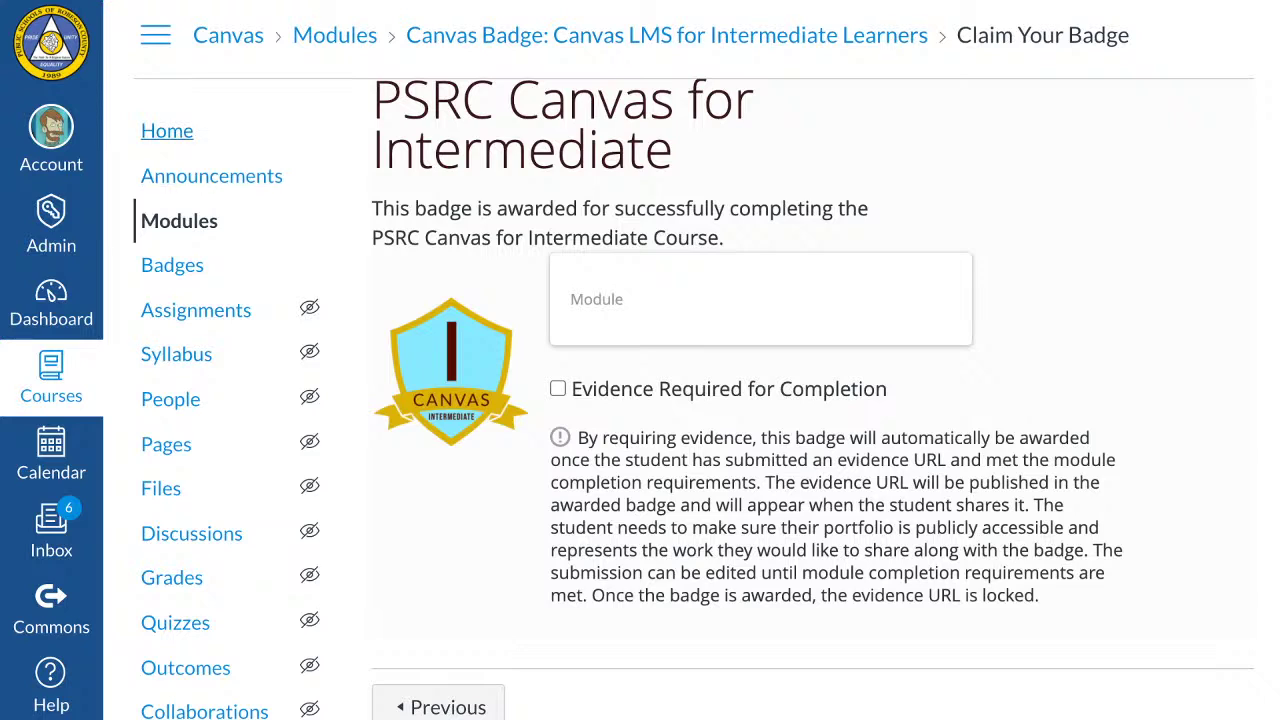
key("Tab")
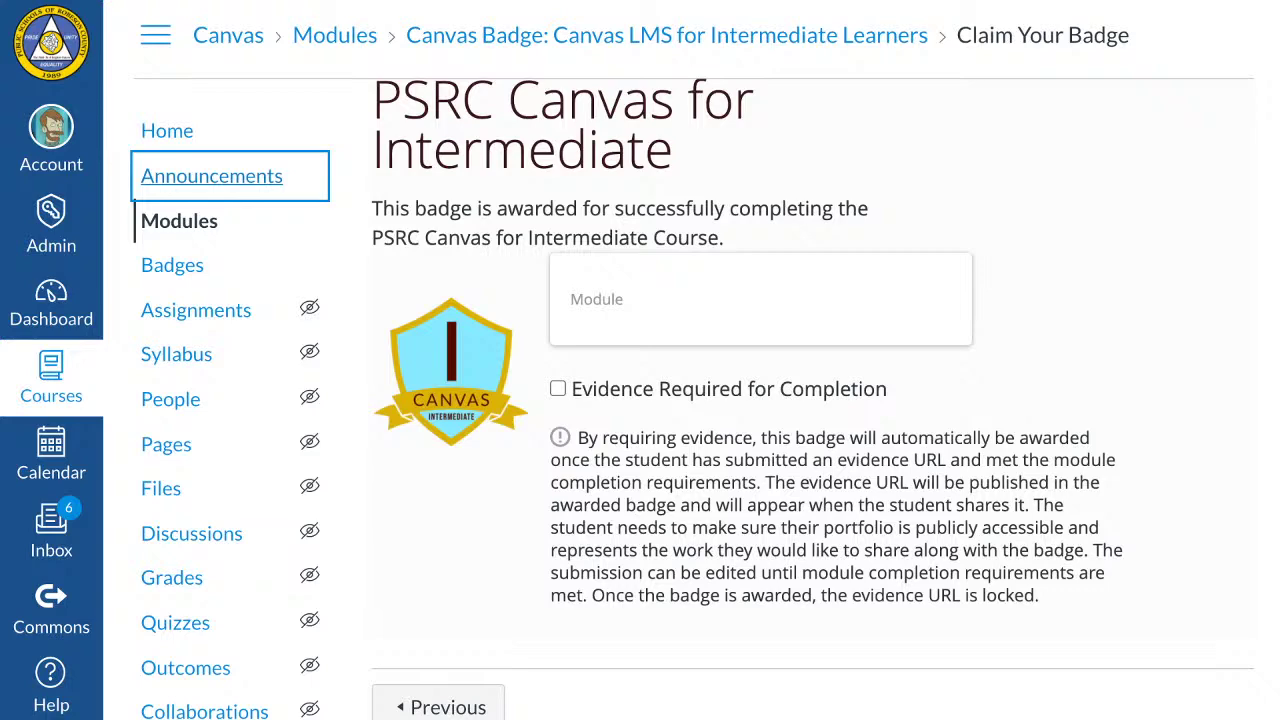
Open the course announcements and read the Google Meet with YouTube Live Stream Introduction to Canvas LMS for Intermediate Learners - Session 2 post
key("Return")
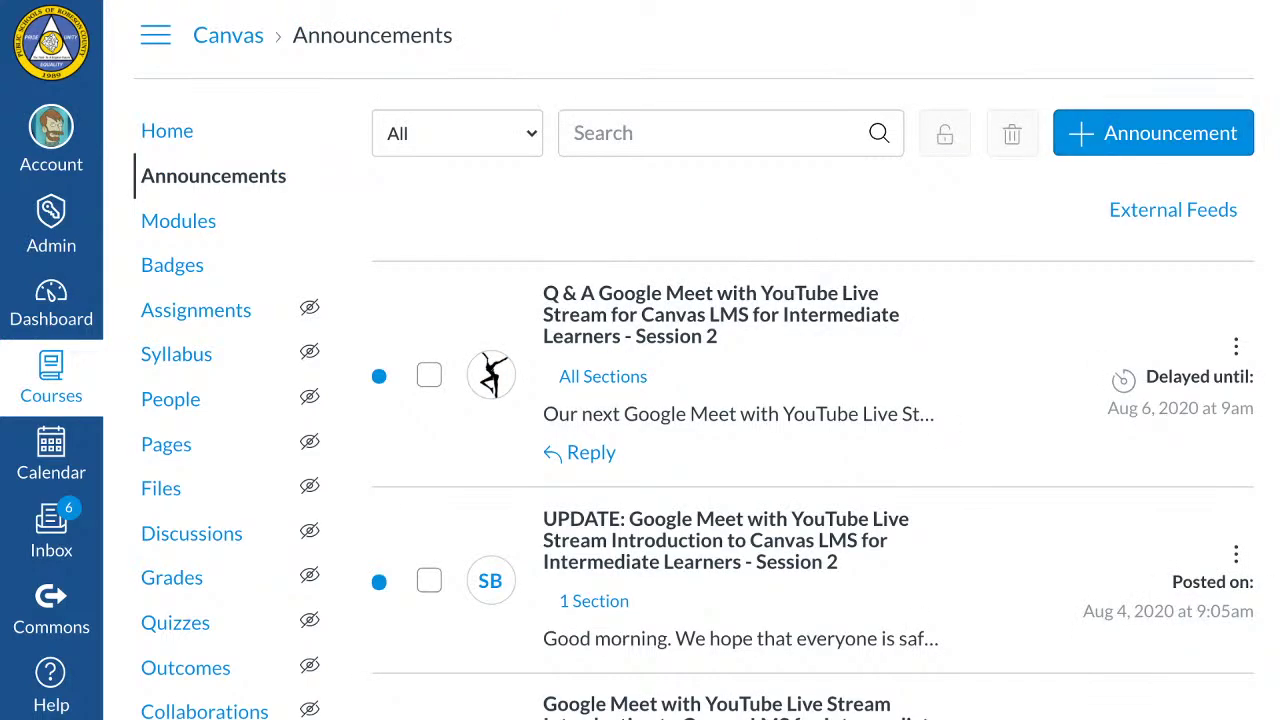
scroll(706, 400, "down", 5)
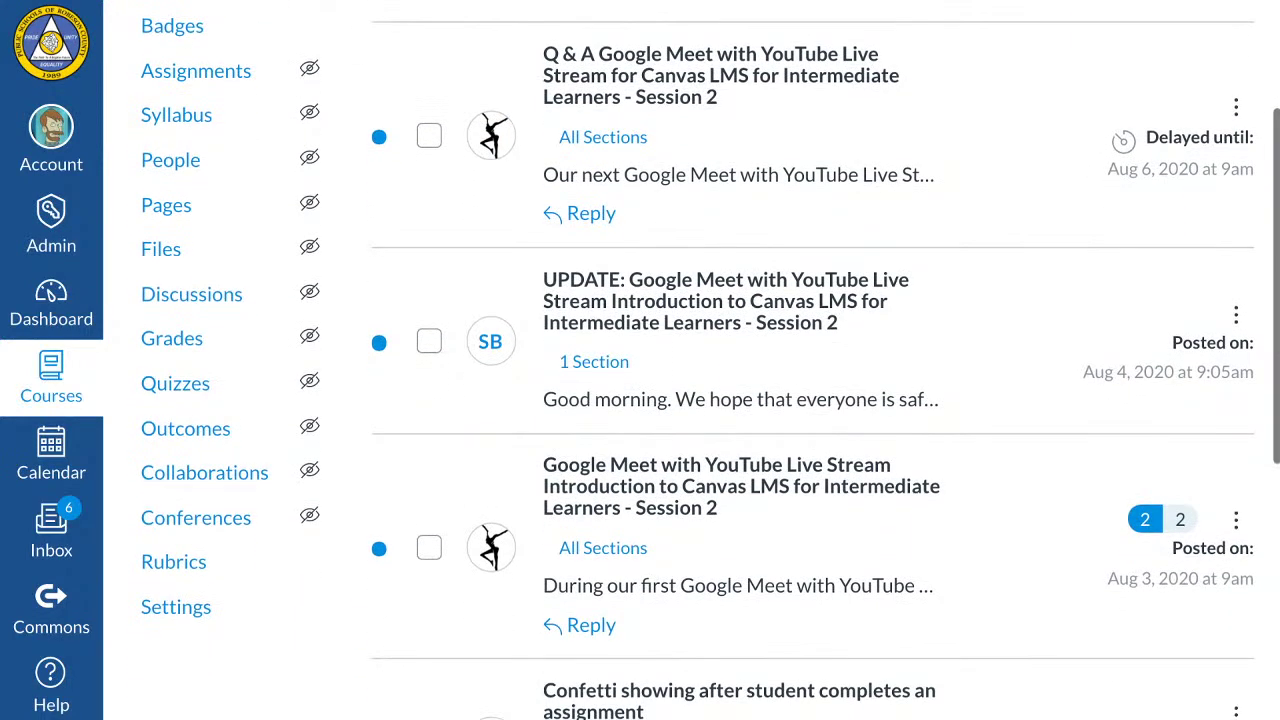
scroll(706, 400, "down", 1)
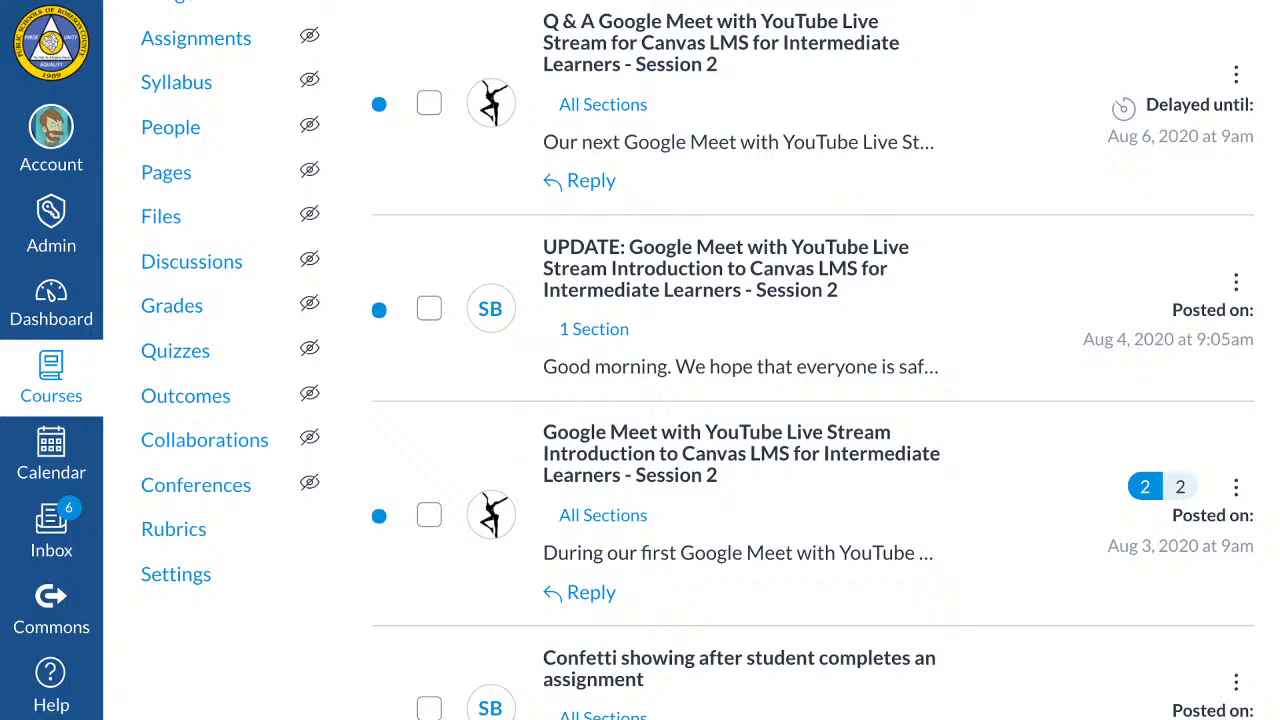
key("Tab")
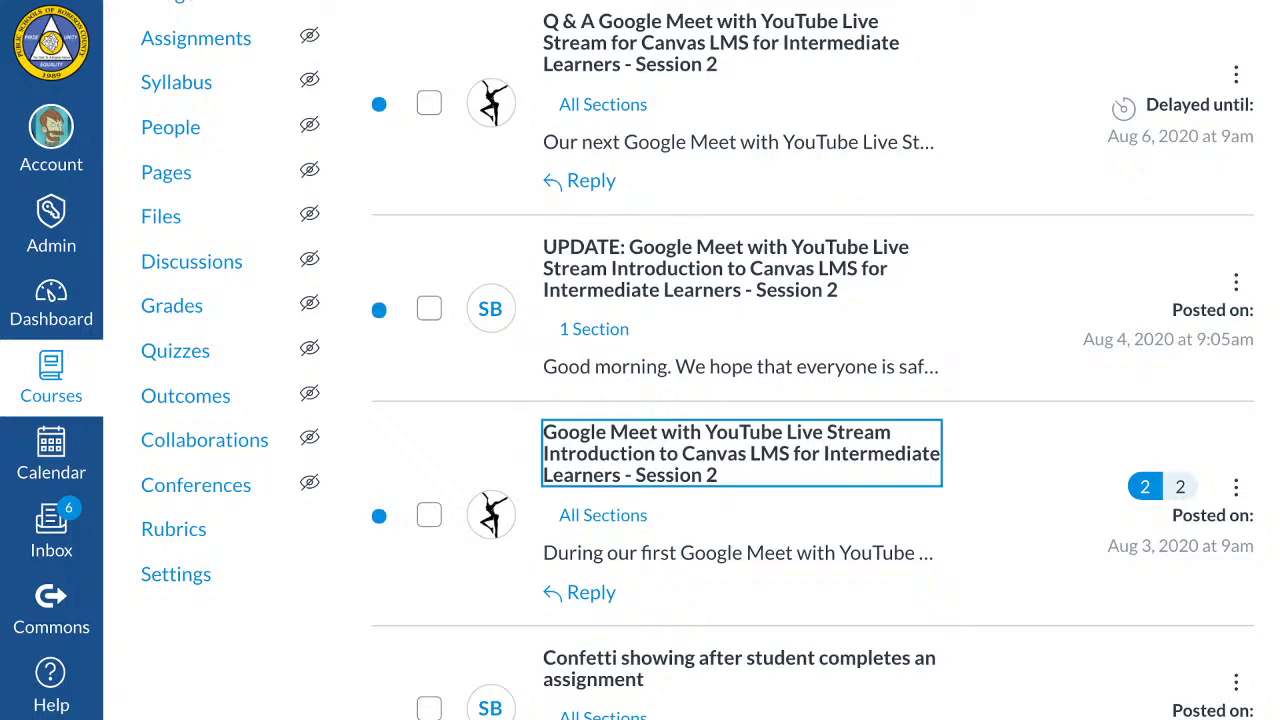
key("Return")
scroll(812, 360, "down", 3)
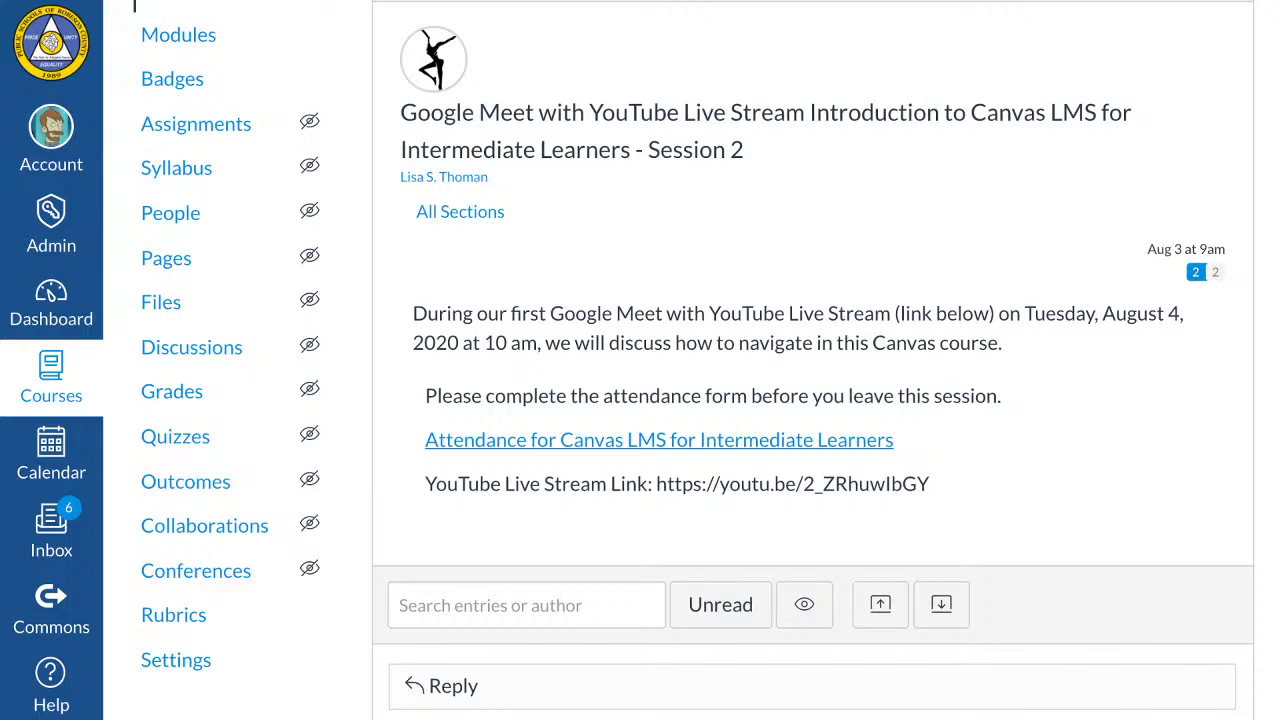
scroll(812, 360, "down", 1)
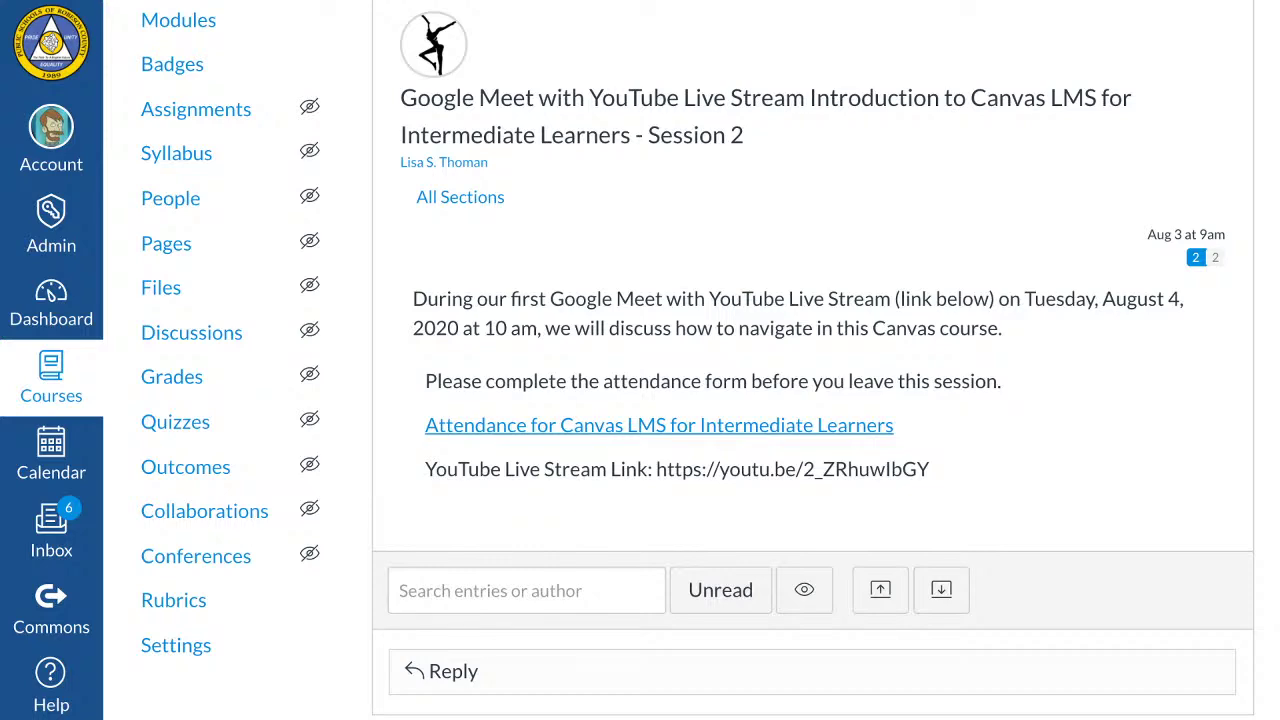
scroll(460, 300, "up", 2)
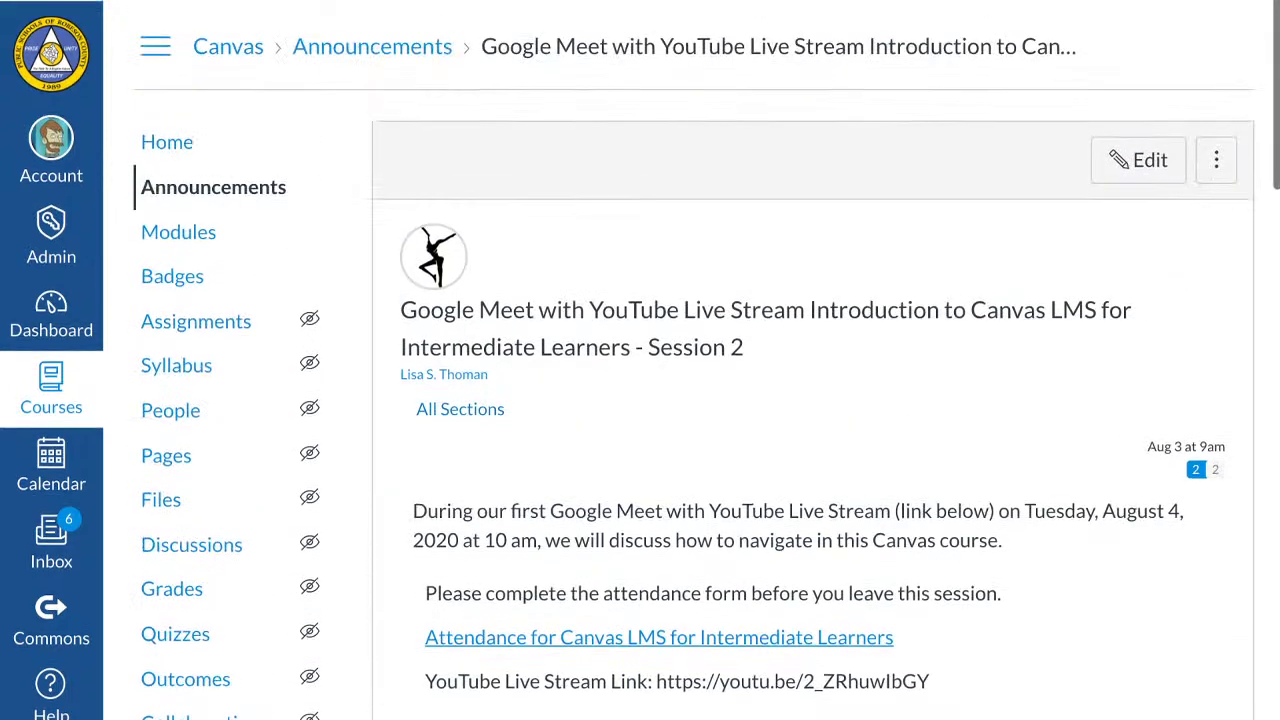
Go to the course home page and review its banner, welcome message, module topics and help contacts
left_click(167, 131)
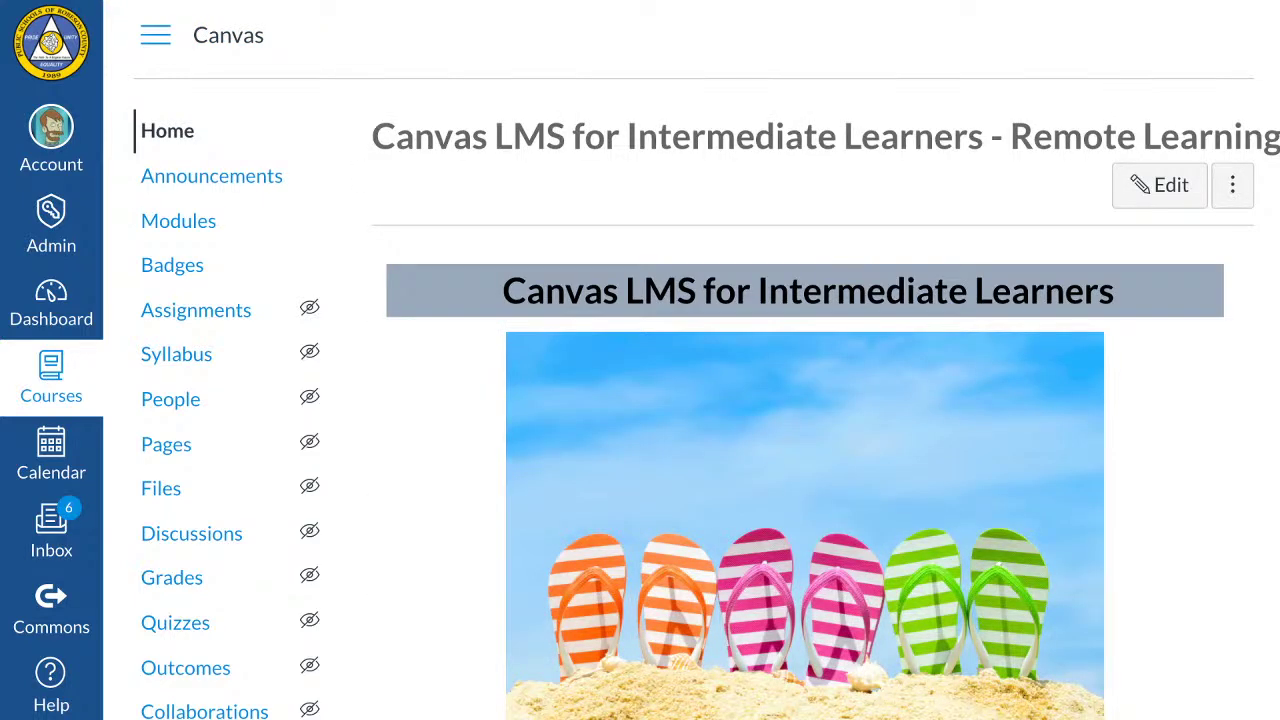
scroll(690, 400, "down", 2)
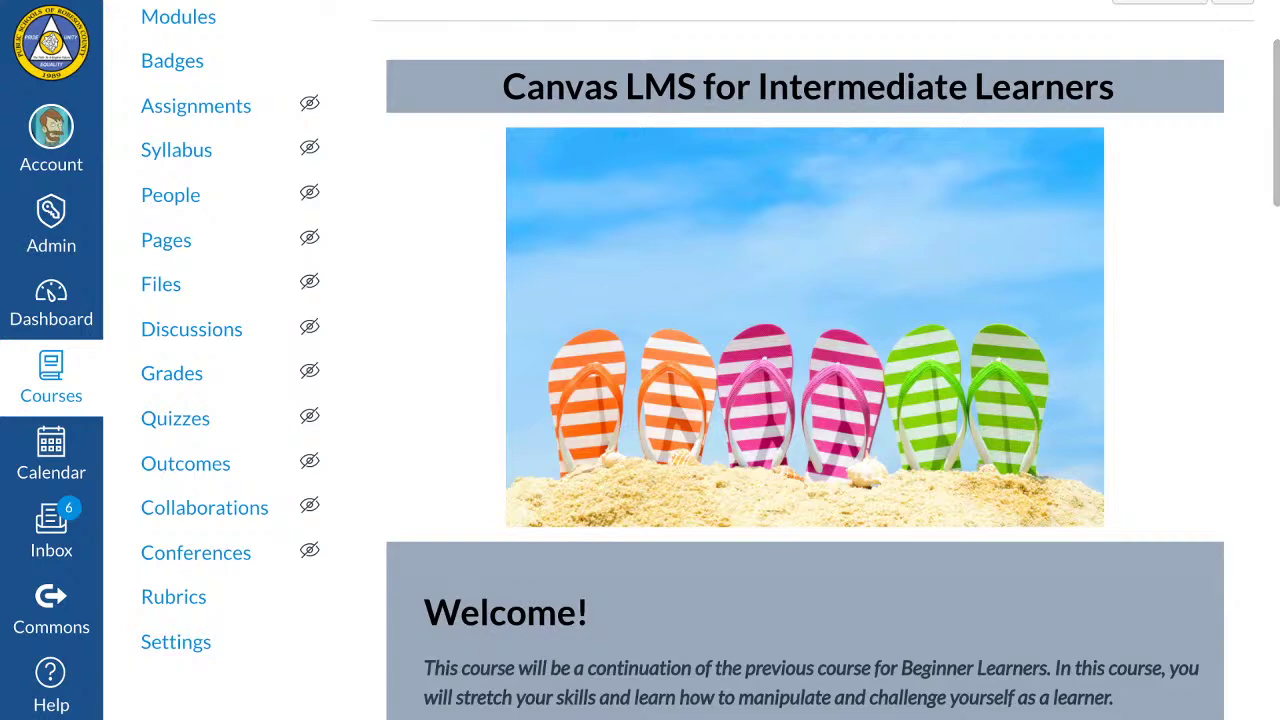
scroll(690, 400, "down", 5)
scroll(690, 400, "up", 1)
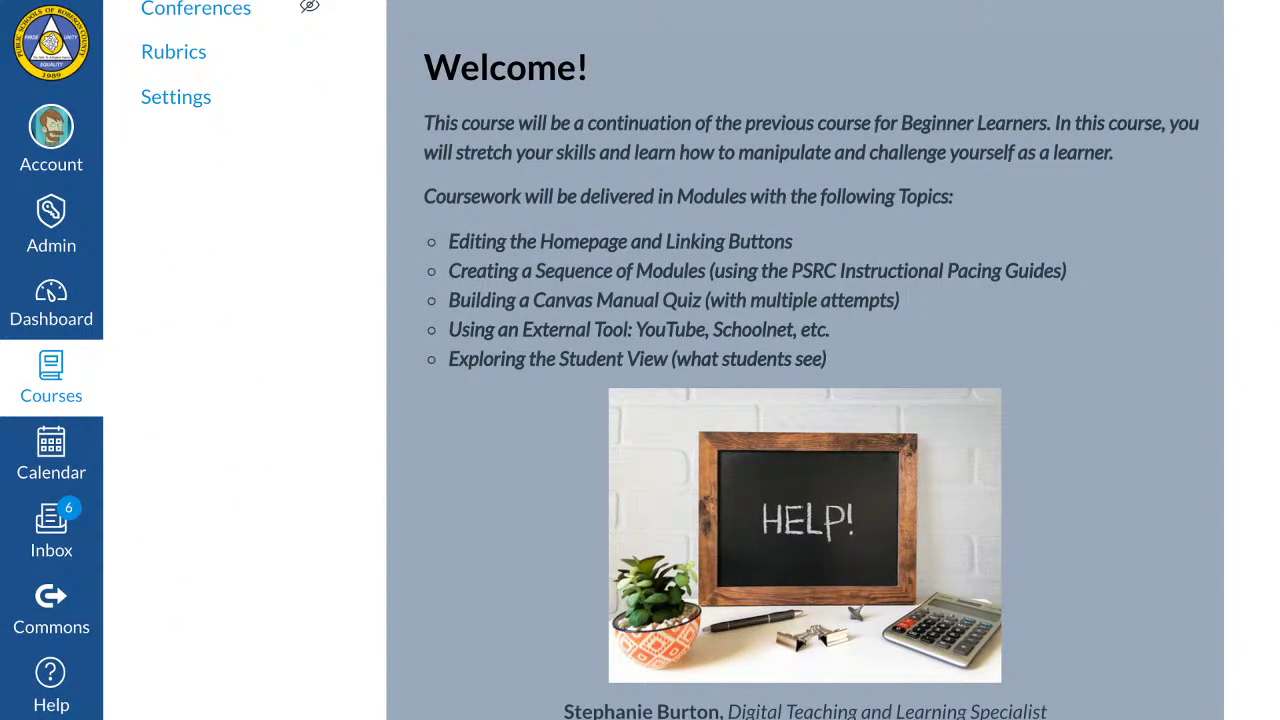
key("ctrl+minus")
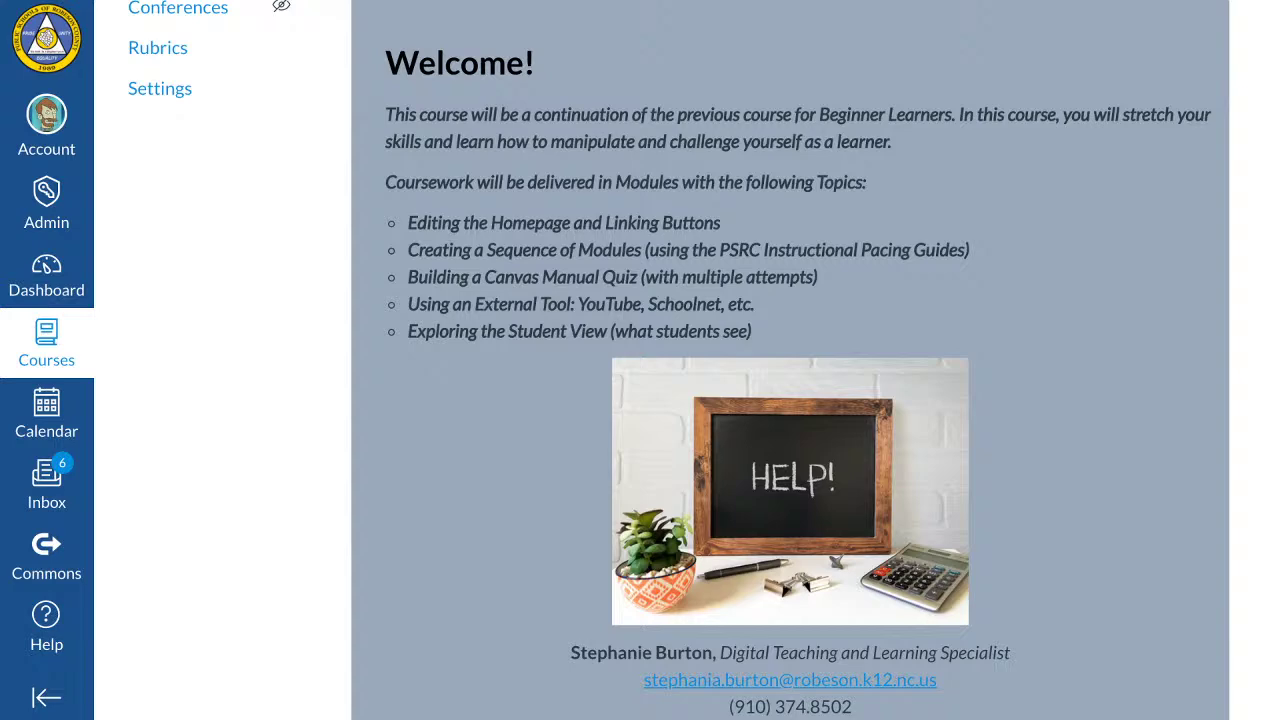
scroll(790, 400, "up", 7)
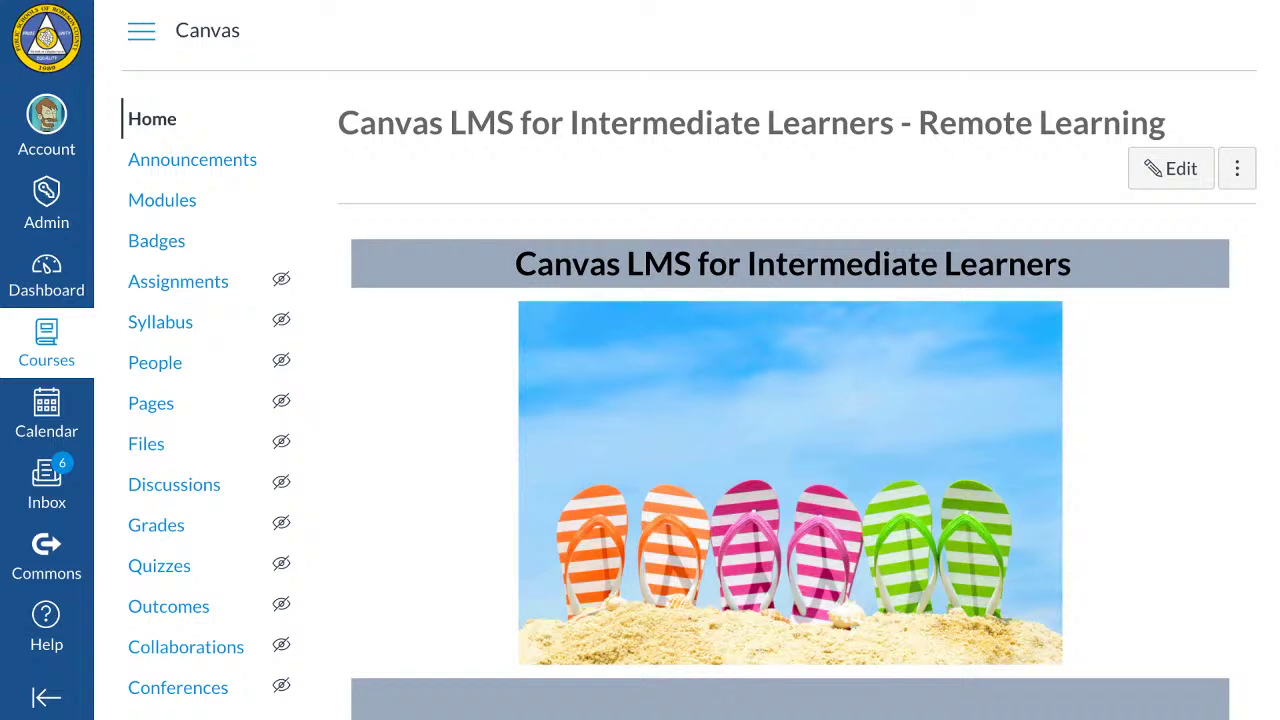
scroll(790, 400, "down", 3)
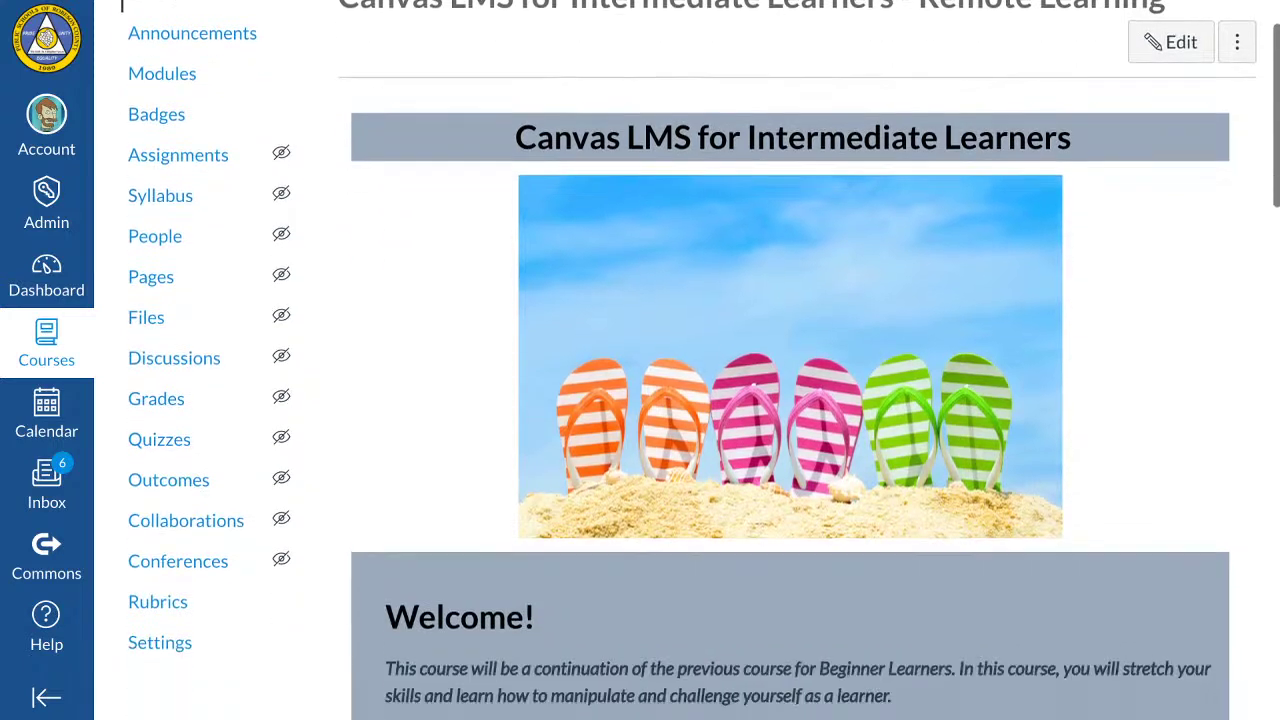
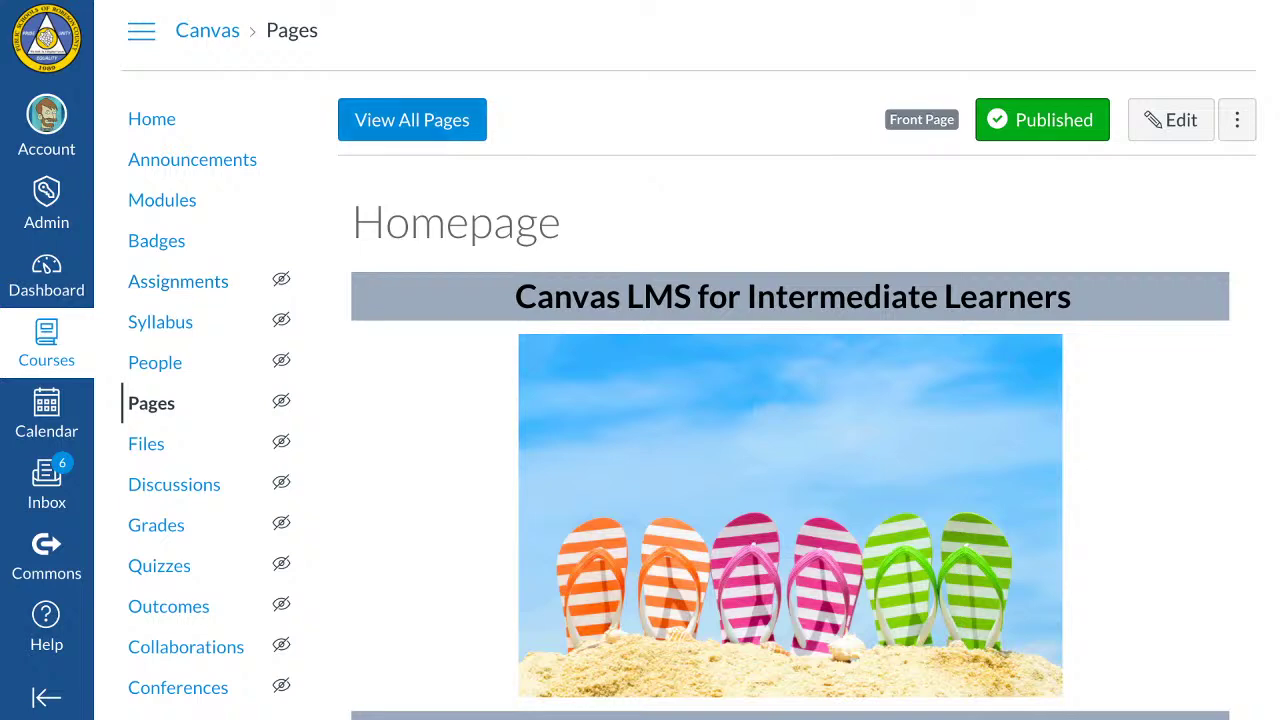
List all of the course's pages and look through the subject homepage templates
left_click(412, 119)
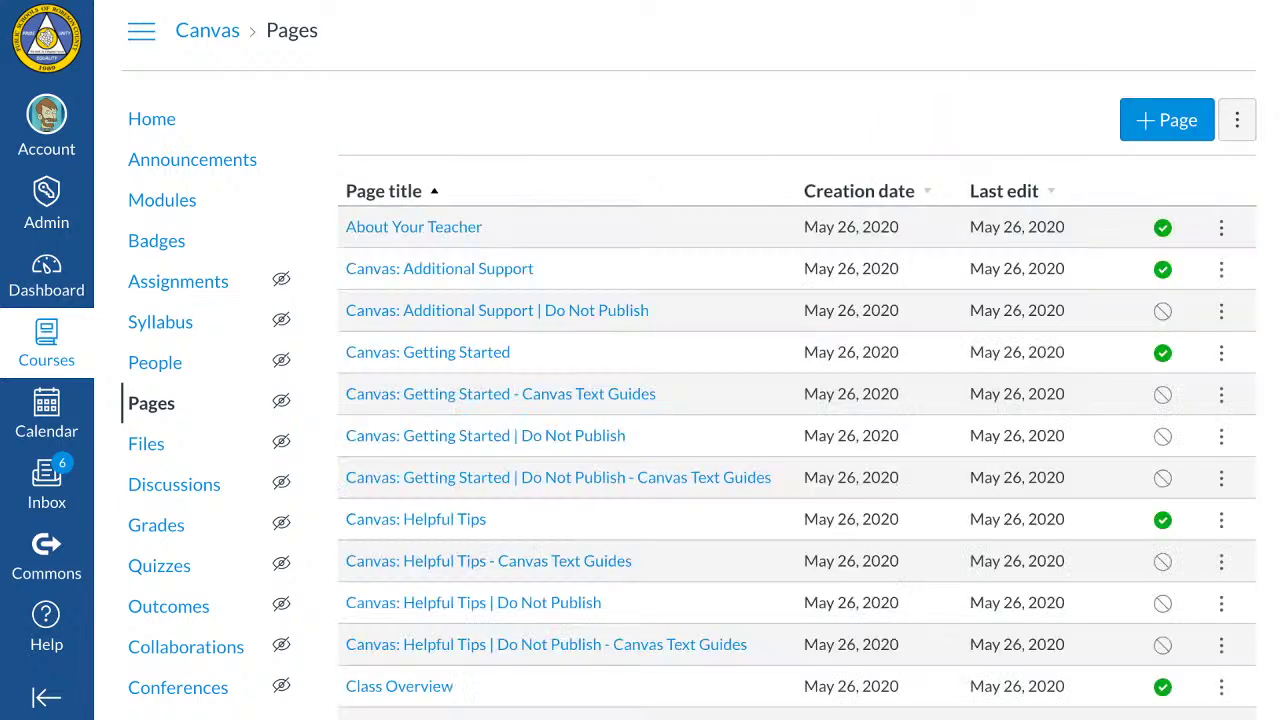
scroll(700, 400, "down", 3)
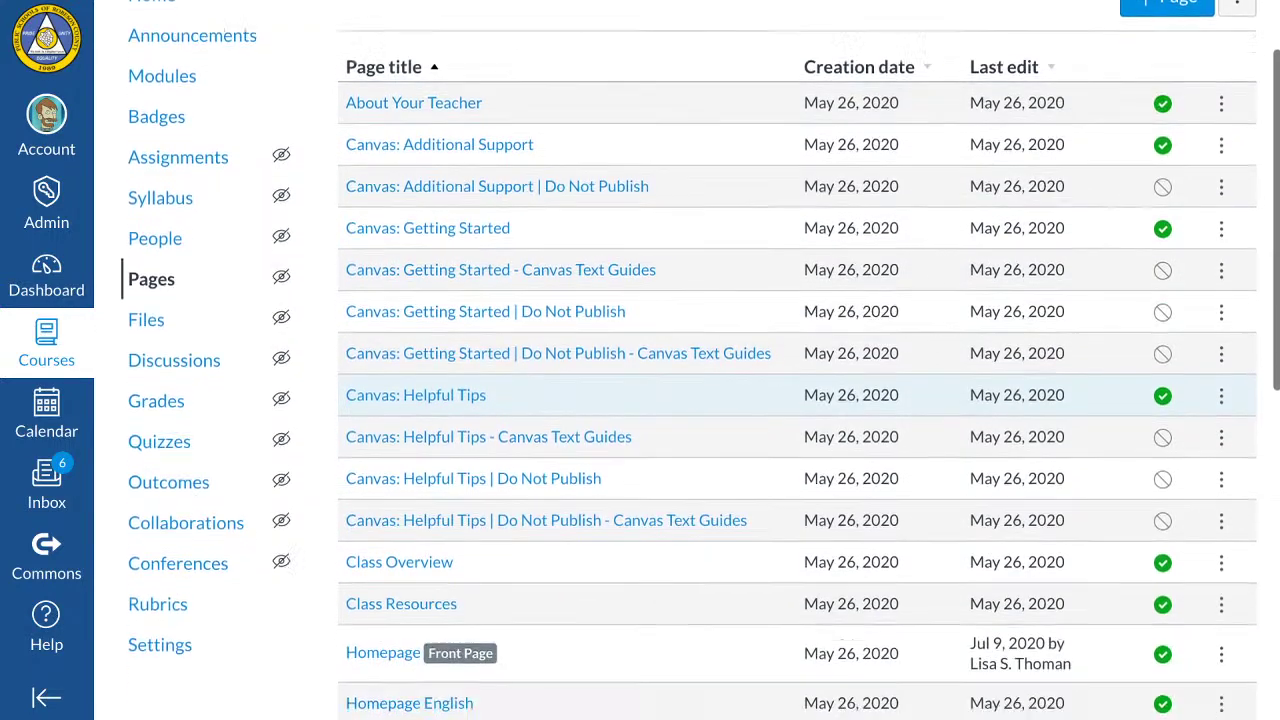
scroll(700, 400, "down", 1)
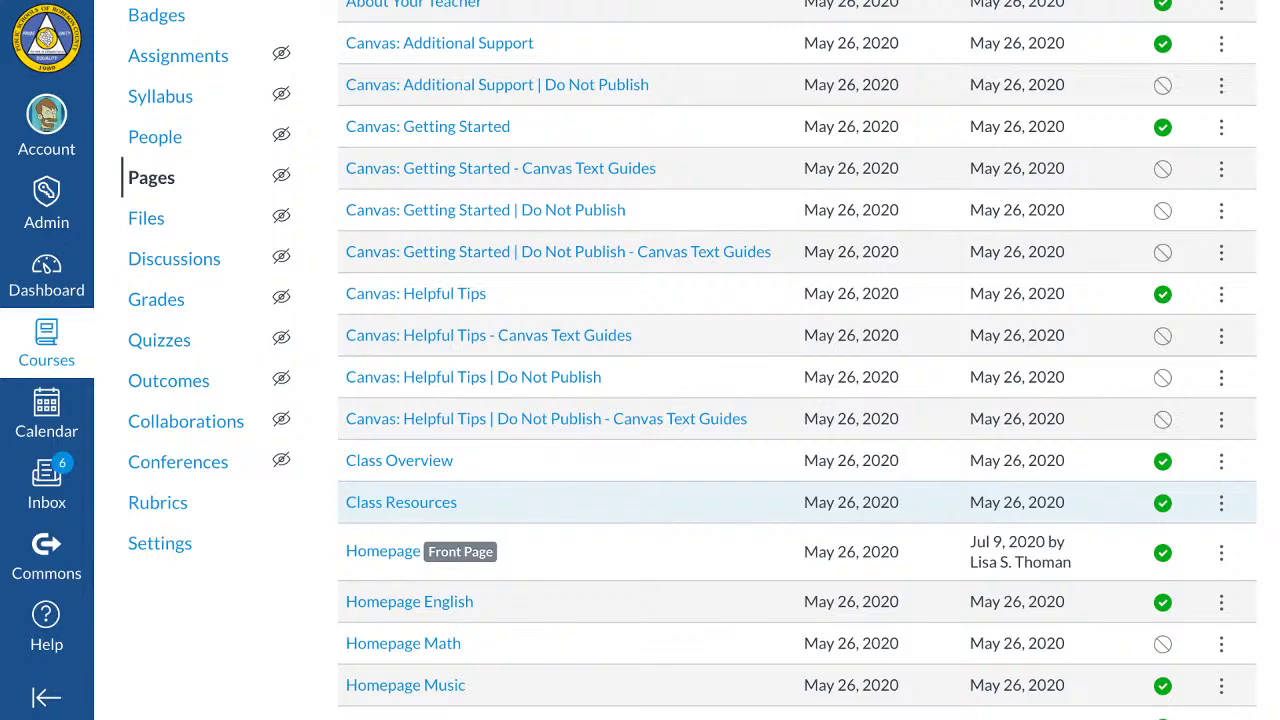
scroll(700, 400, "down", 2)
scroll(477, 420, "down", 3)
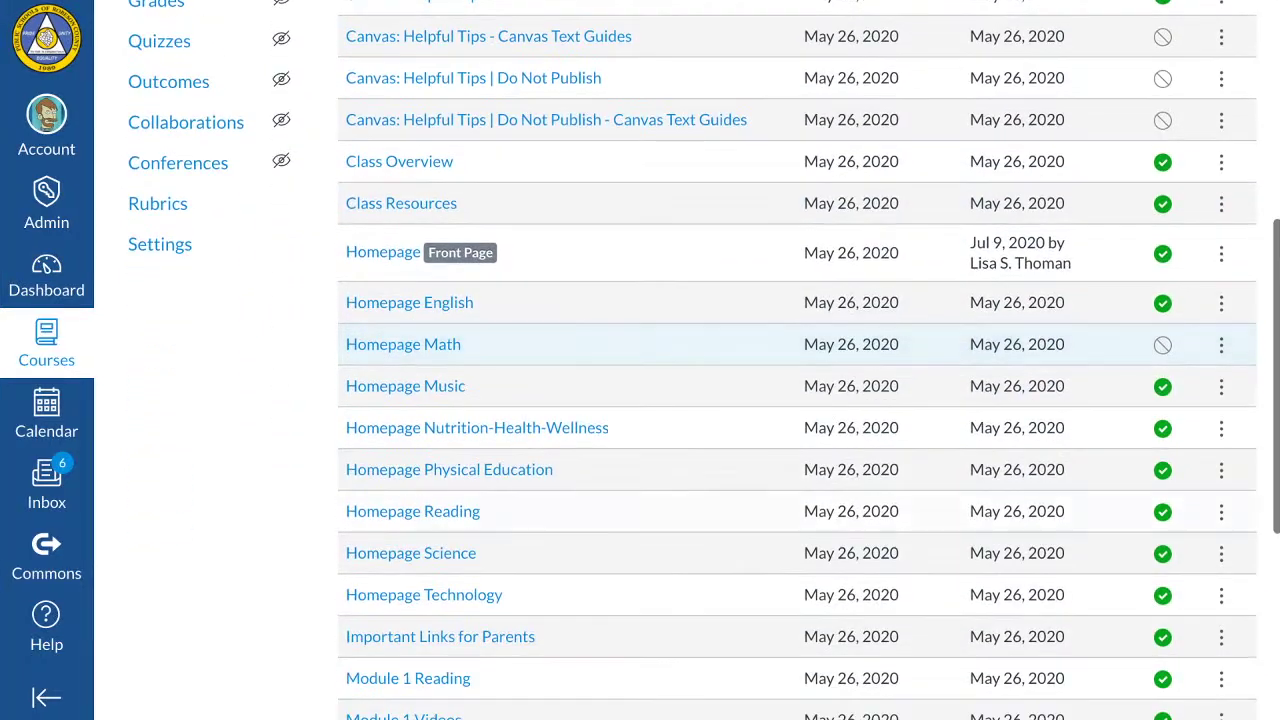
scroll(477, 430, "down", 1)
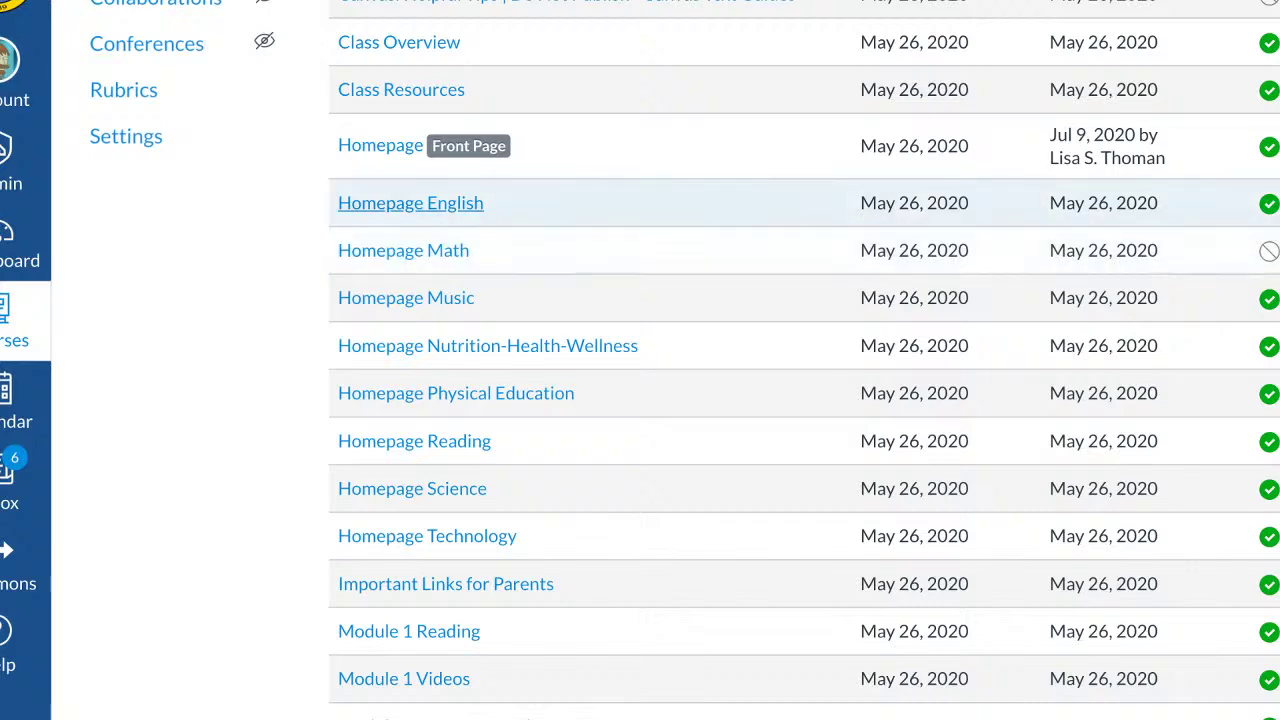
Preview the Homepage English template's title, banner image and welcome section, and return to the page list
left_click(410, 203)
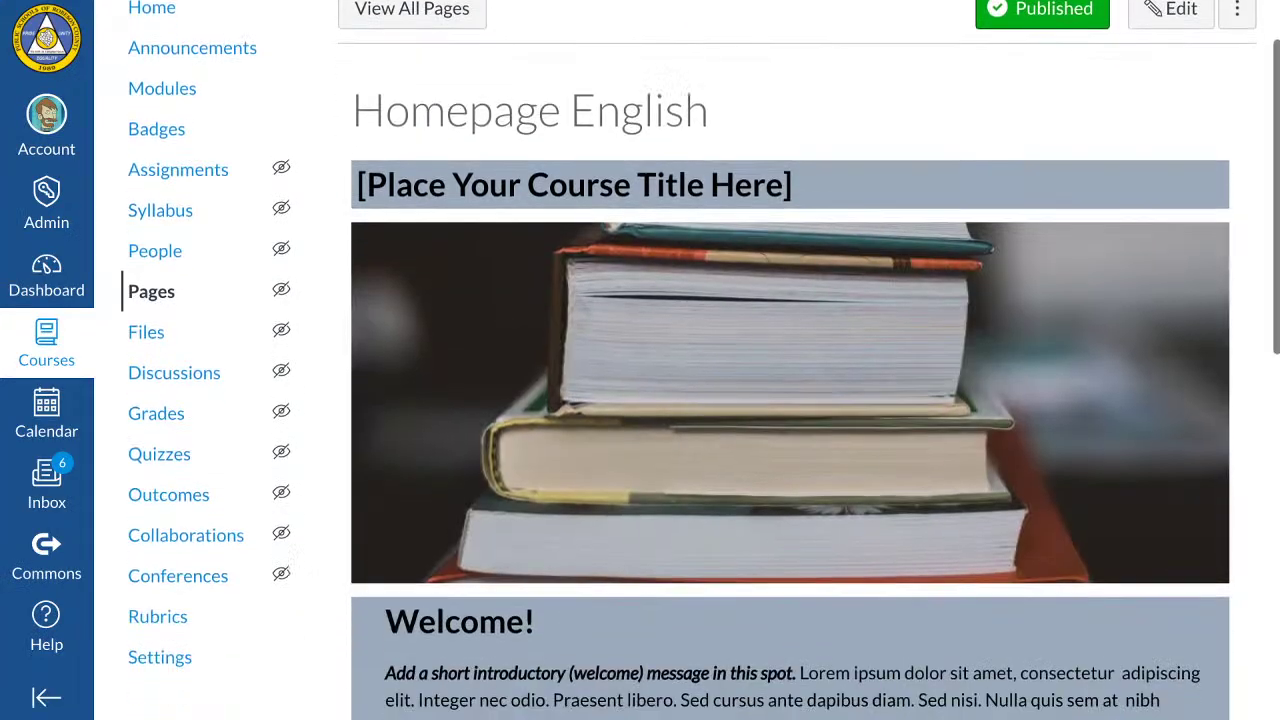
scroll(790, 360, "down", 2)
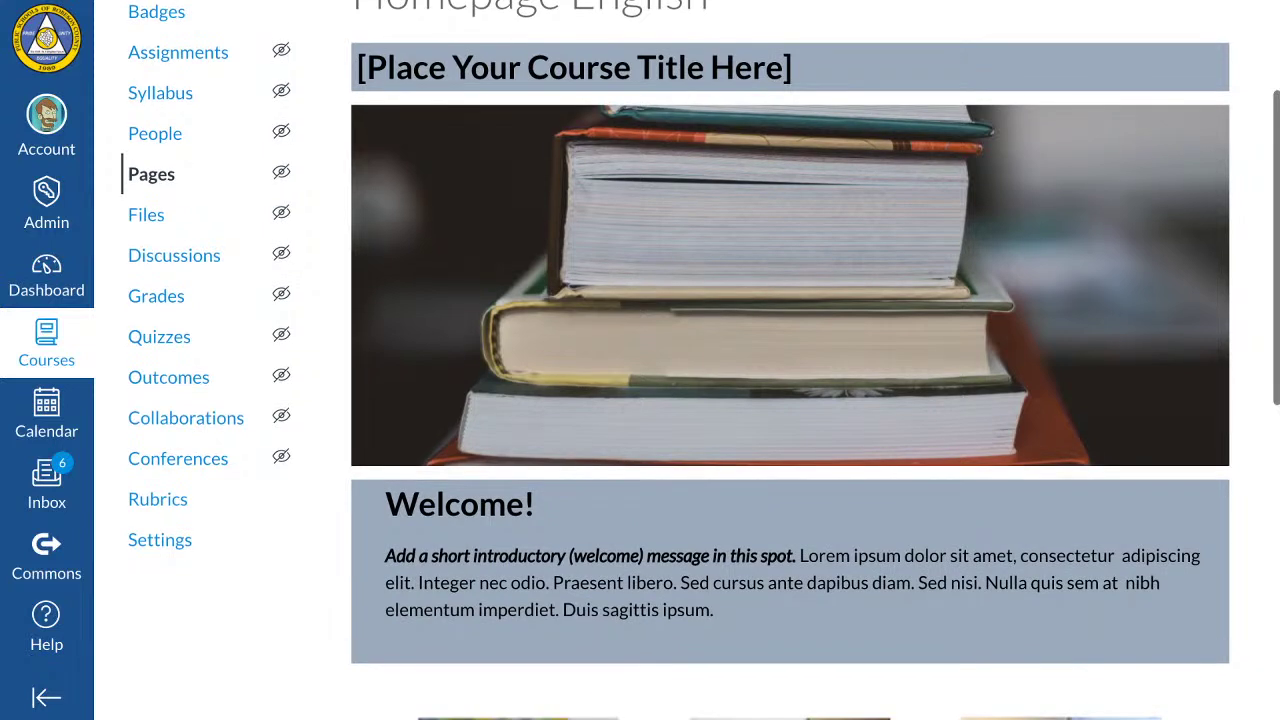
scroll(790, 360, "up", 1)
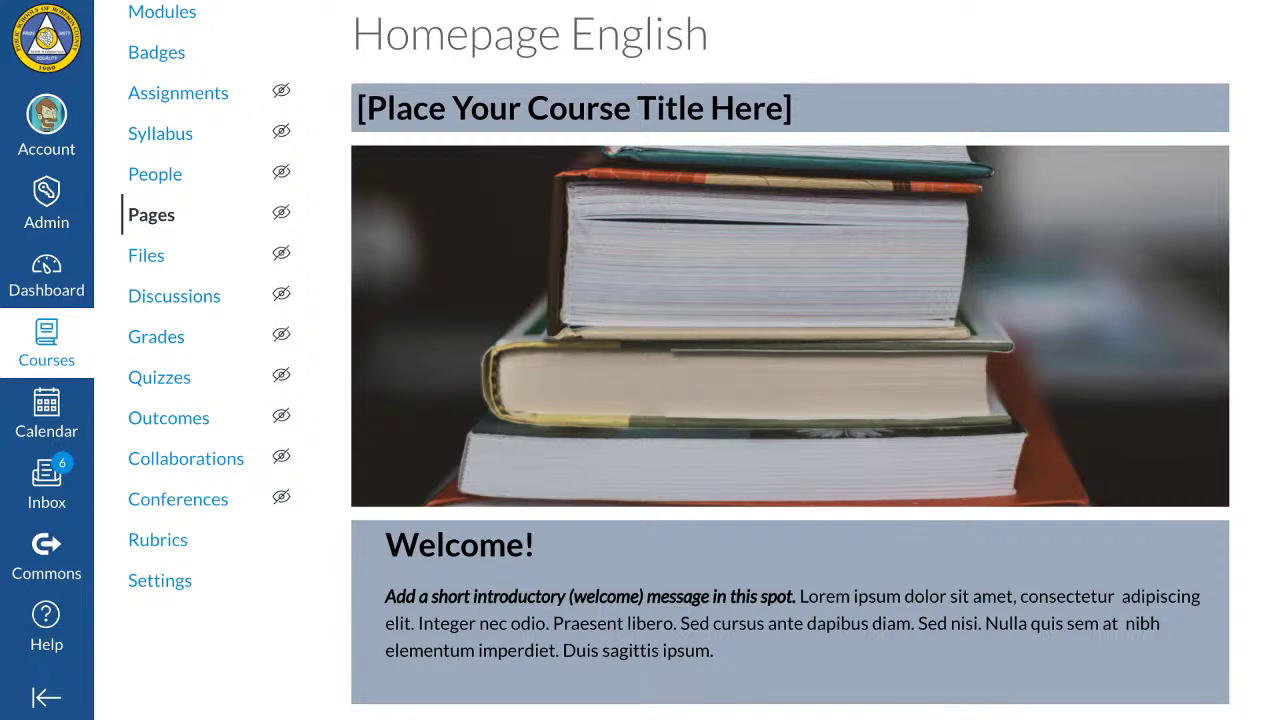
key("alt+Left")
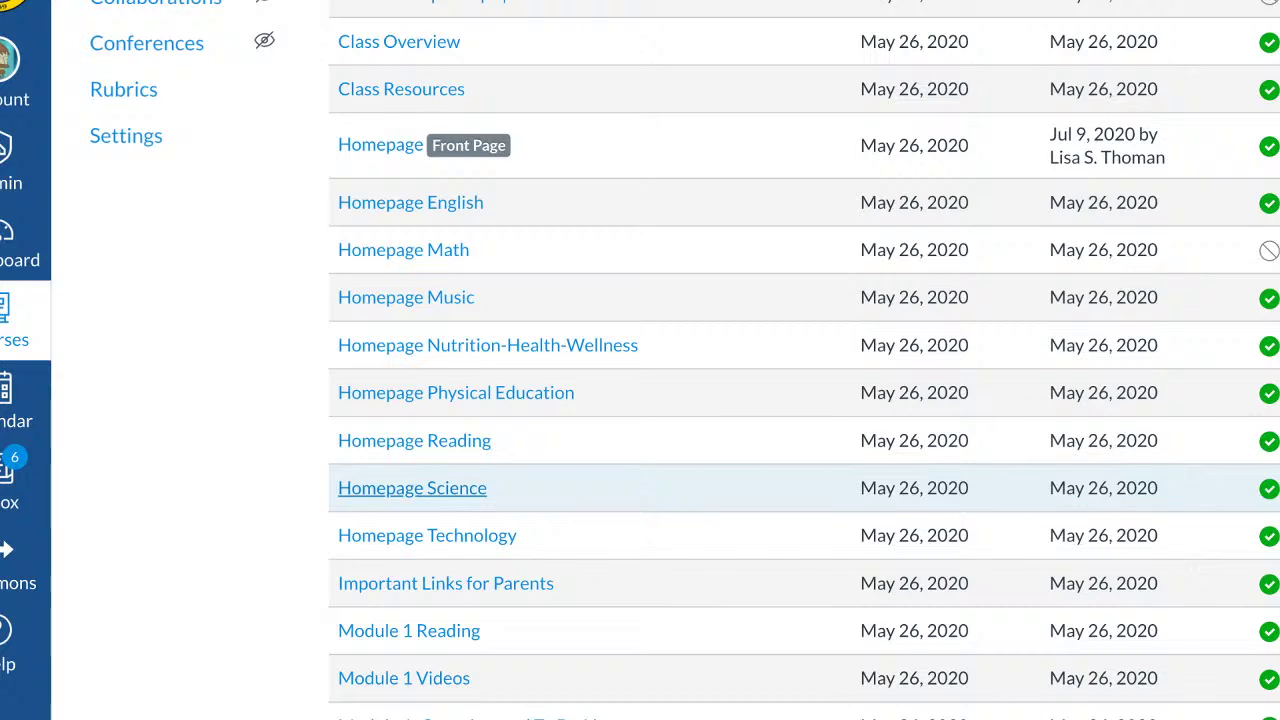
Open the Homepage Science template and examine its title placeholder, banner image and welcome section
left_click(412, 487)
scroll(700, 400, "down", 3)
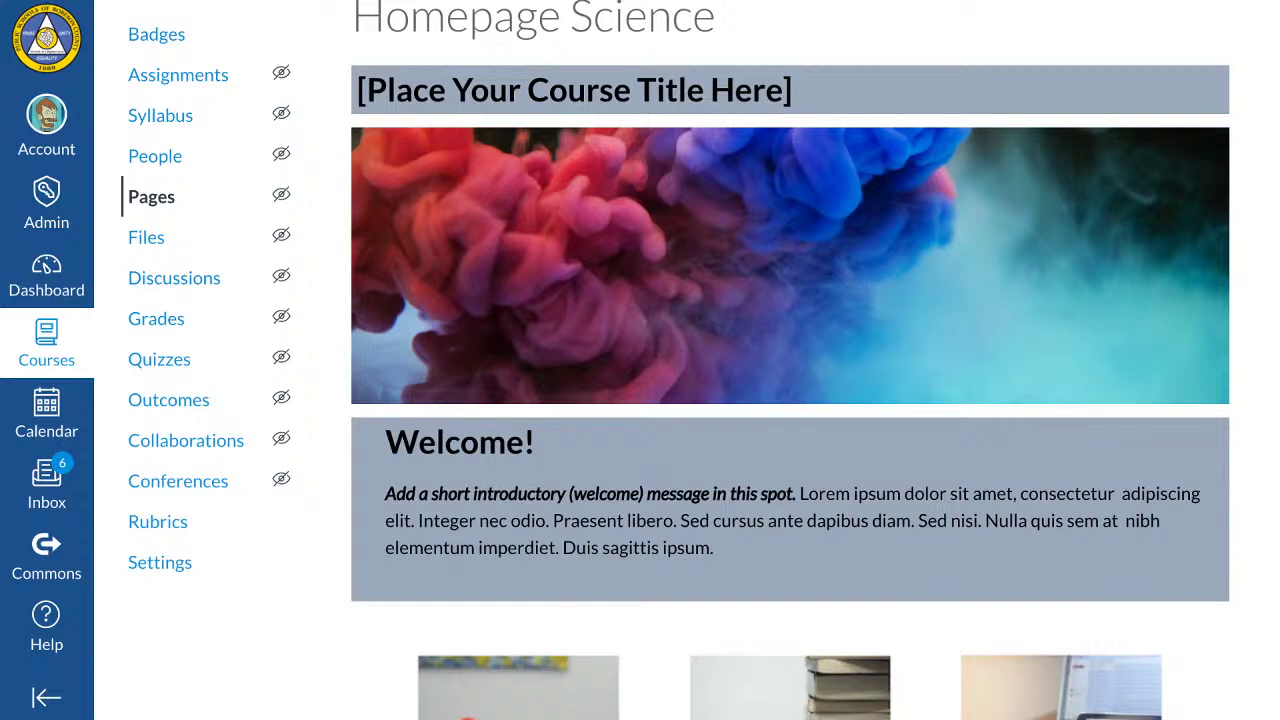
scroll(790, 400, "up", 3)
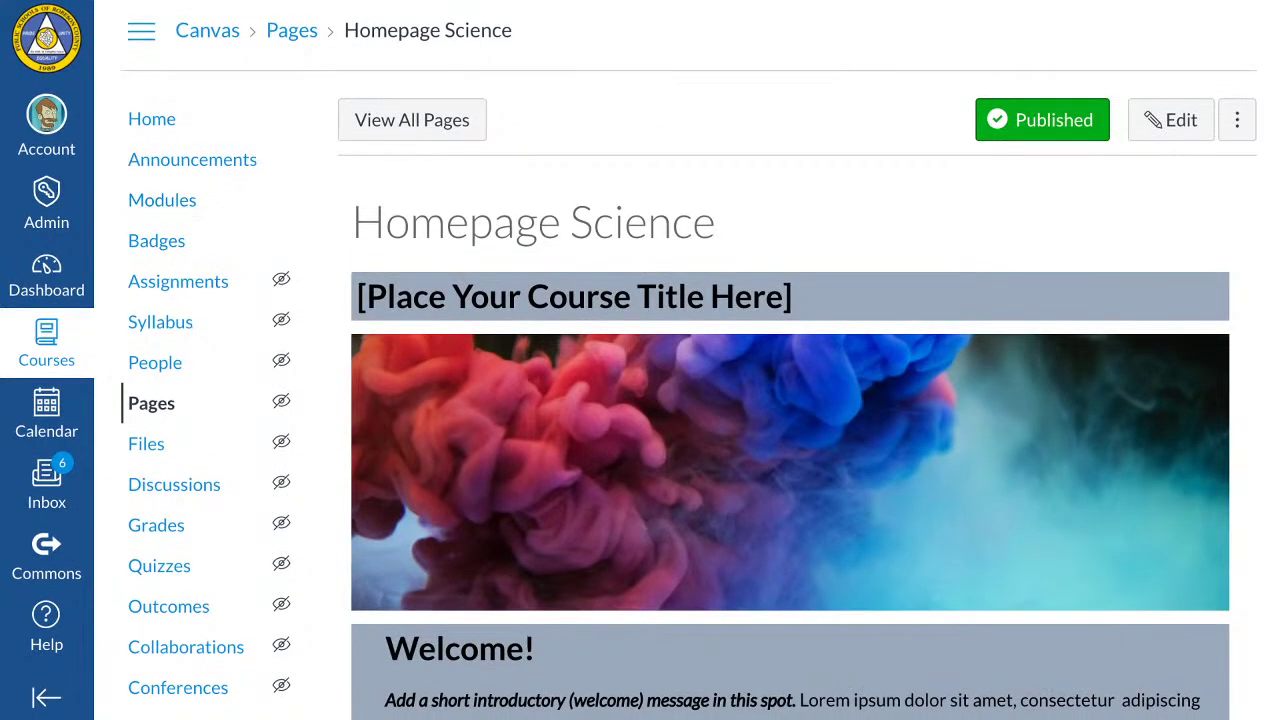
Return to the full list of course pages and look over the available homepage templates, from English to Technology
left_click(151, 403)
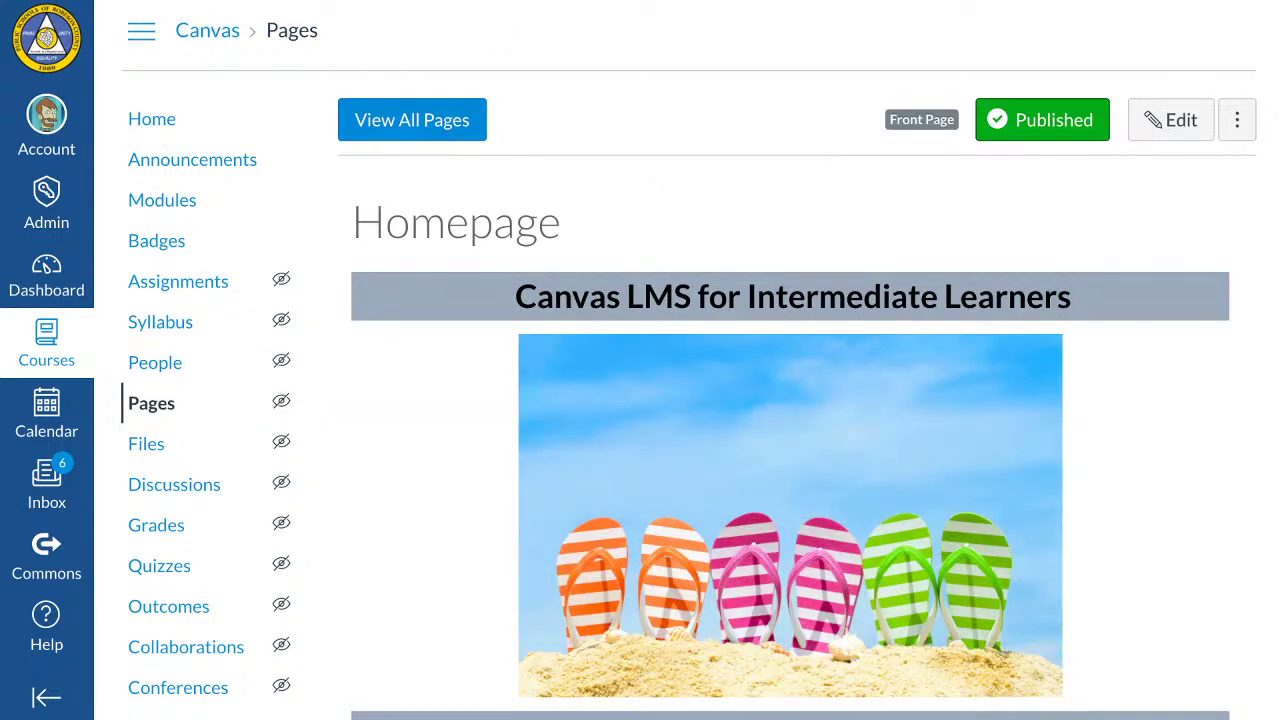
left_click(412, 120)
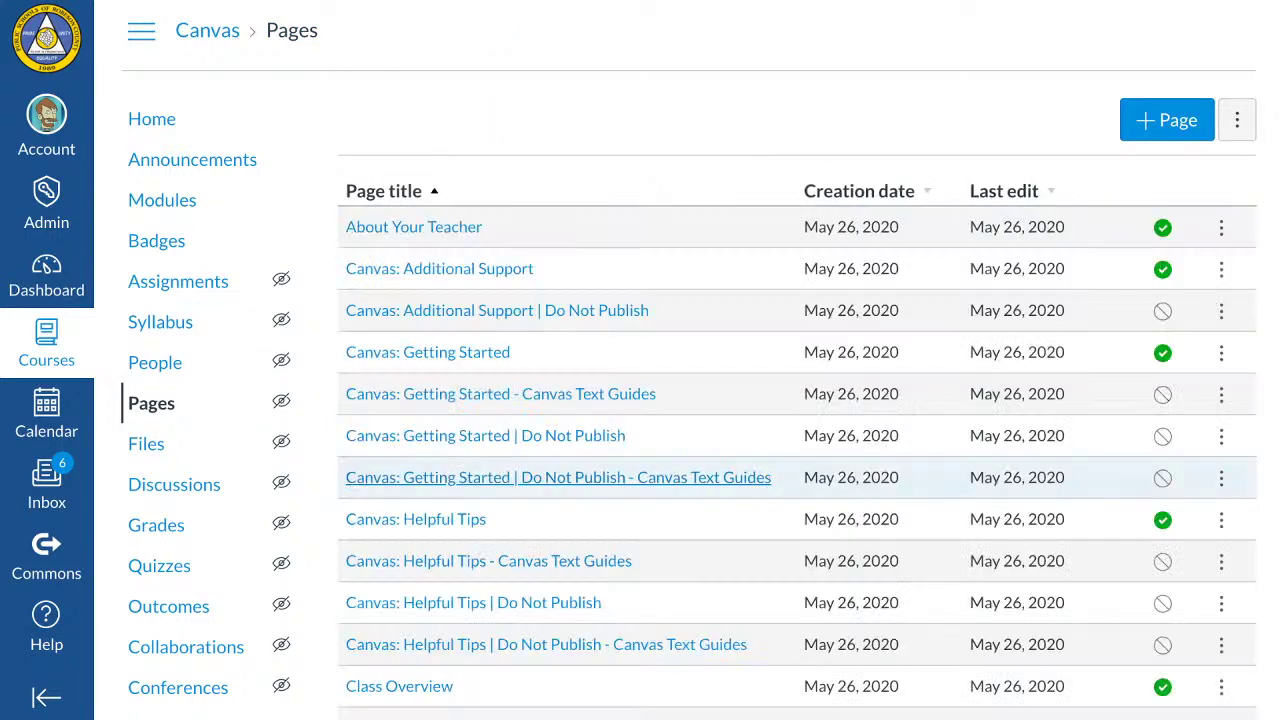
scroll(558, 351, "down", 2)
scroll(558, 351, "down", 5)
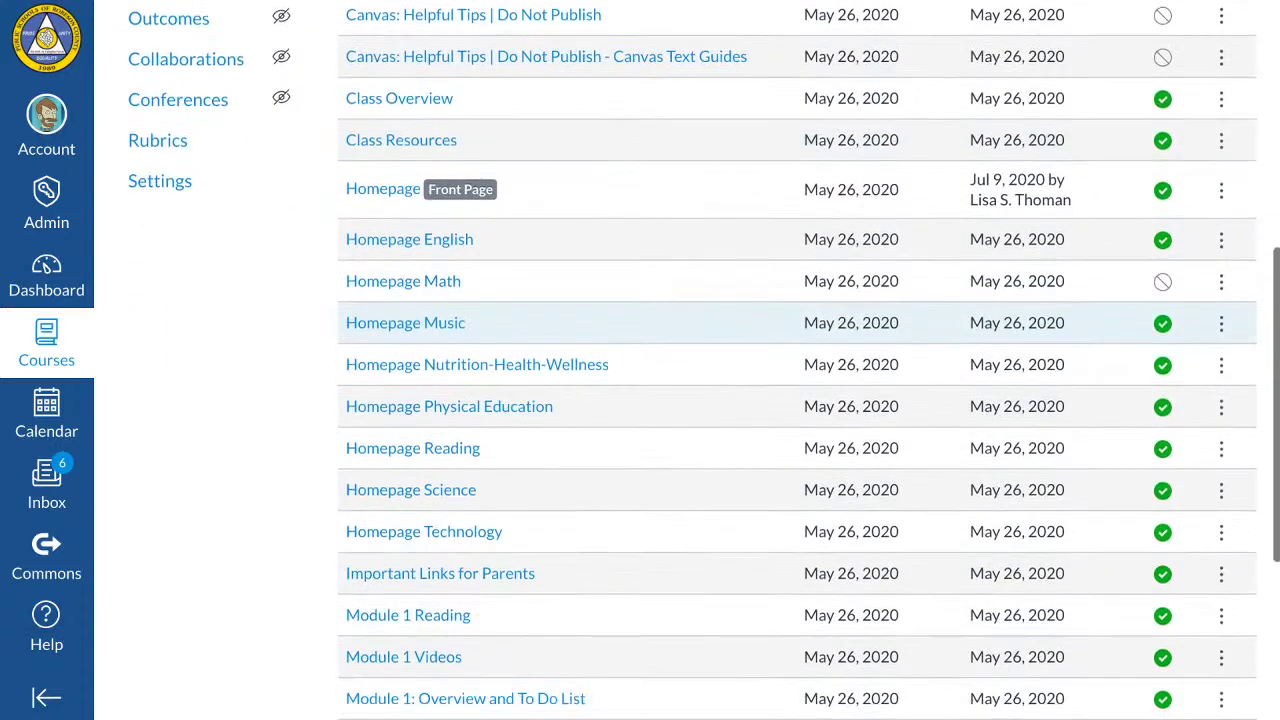
scroll(410, 470, "down", 1)
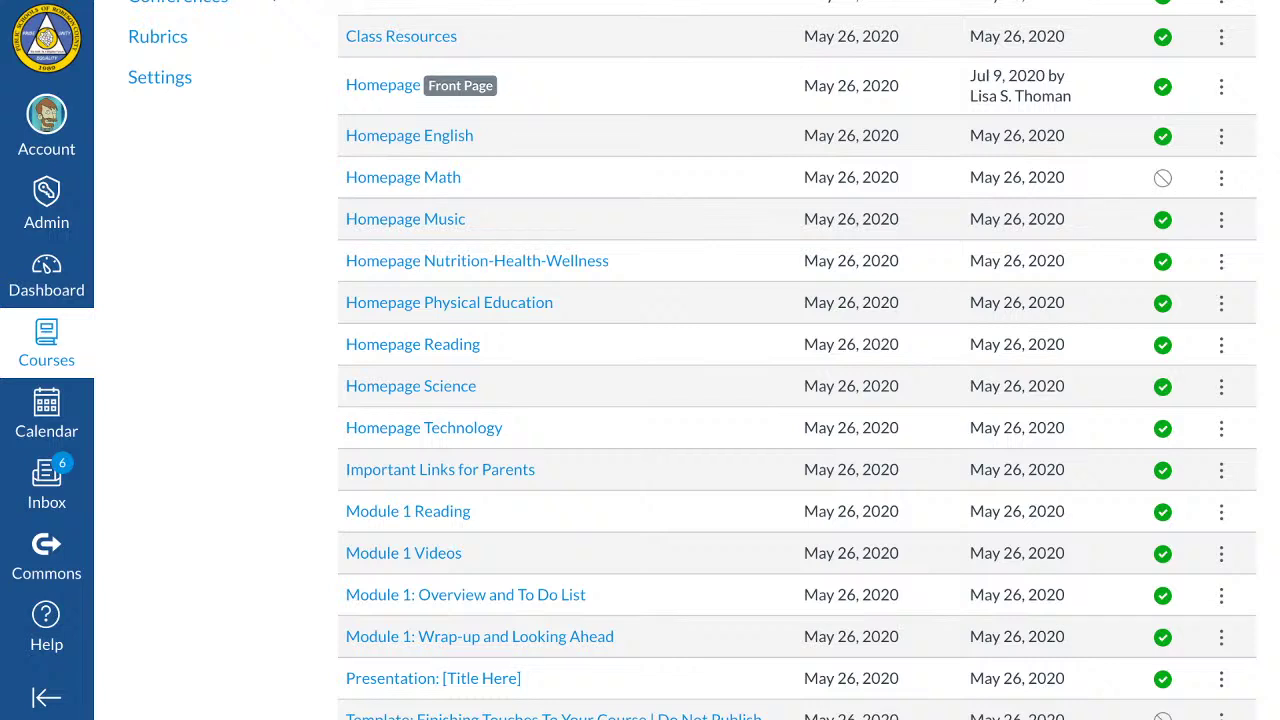
scroll(700, 400, "up", 1)
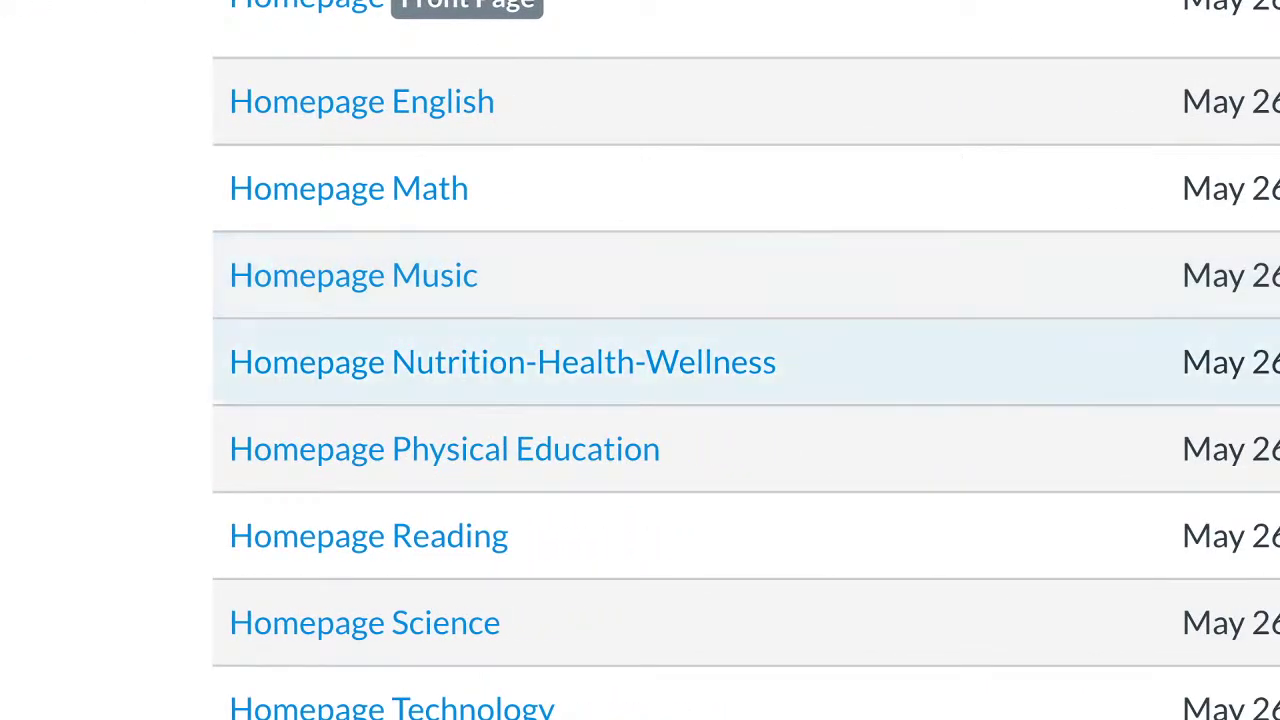
scroll(640, 370, "down", 1)
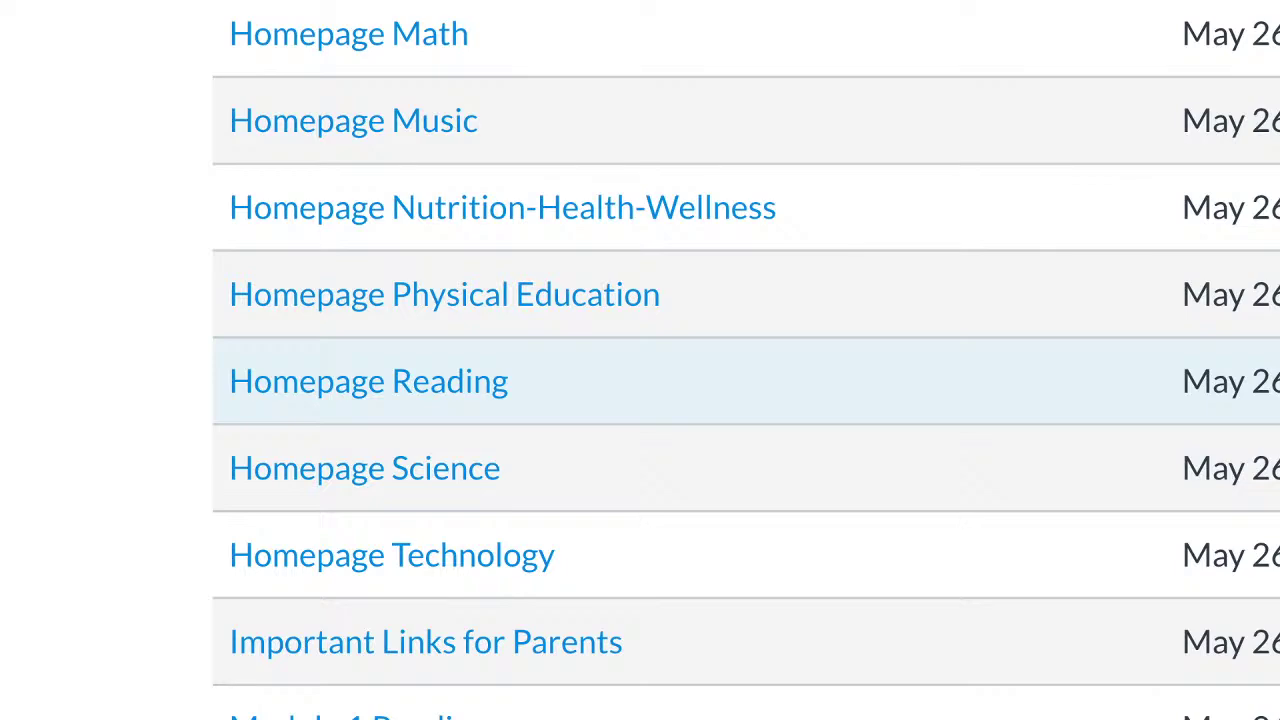
scroll(640, 365, "down", 1)
scroll(640, 365, "up", 1)
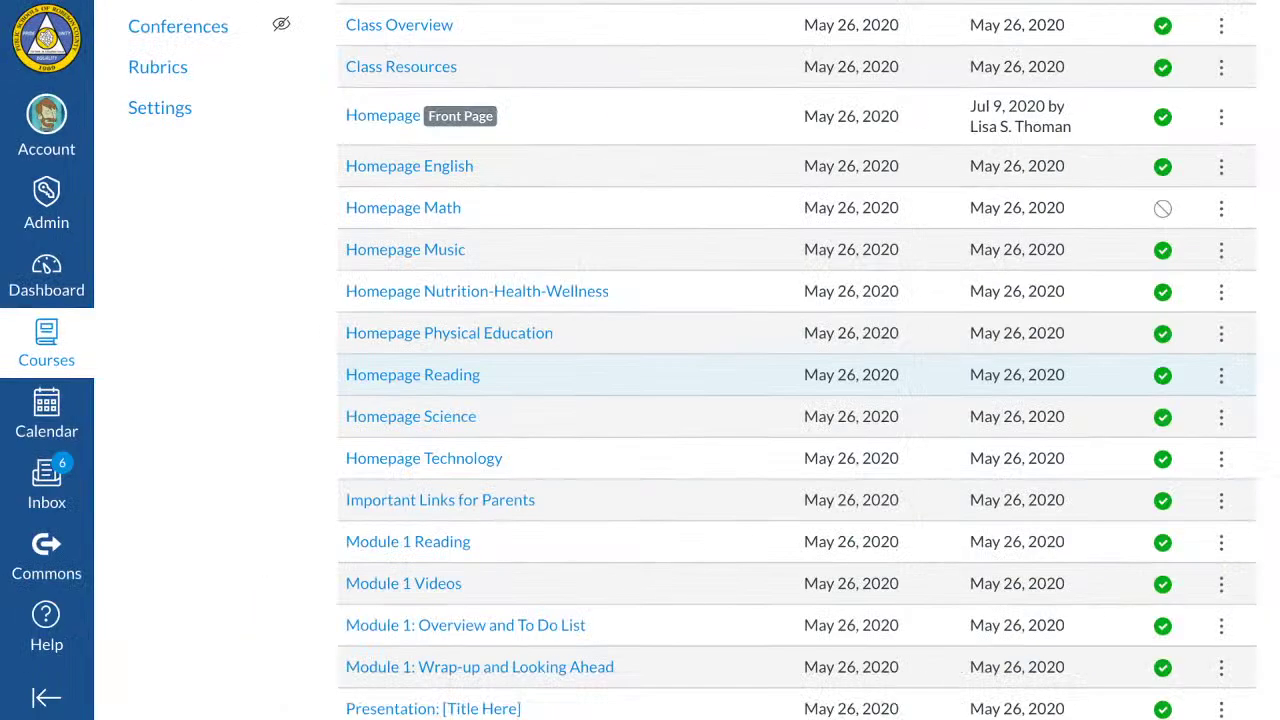
Open the Homepage Physical Education template and examine its title placeholder, banner image and welcome section
left_click(449, 333)
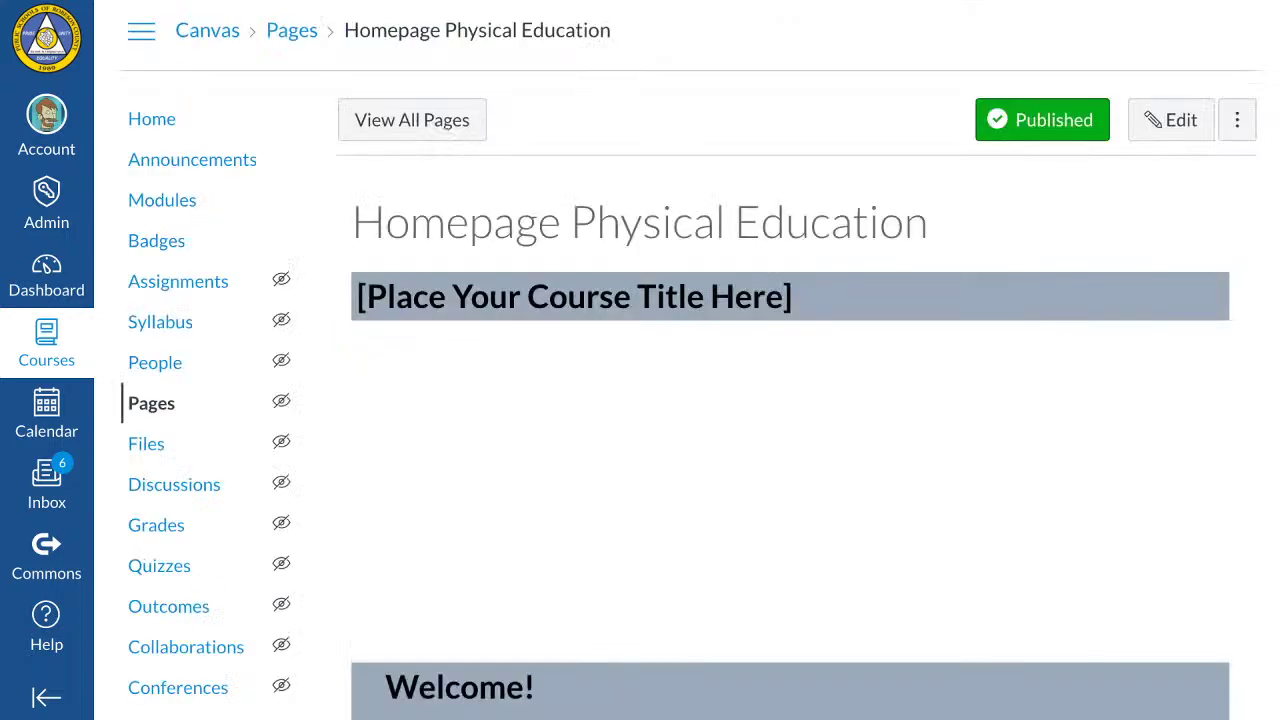
scroll(790, 400, "down", 3)
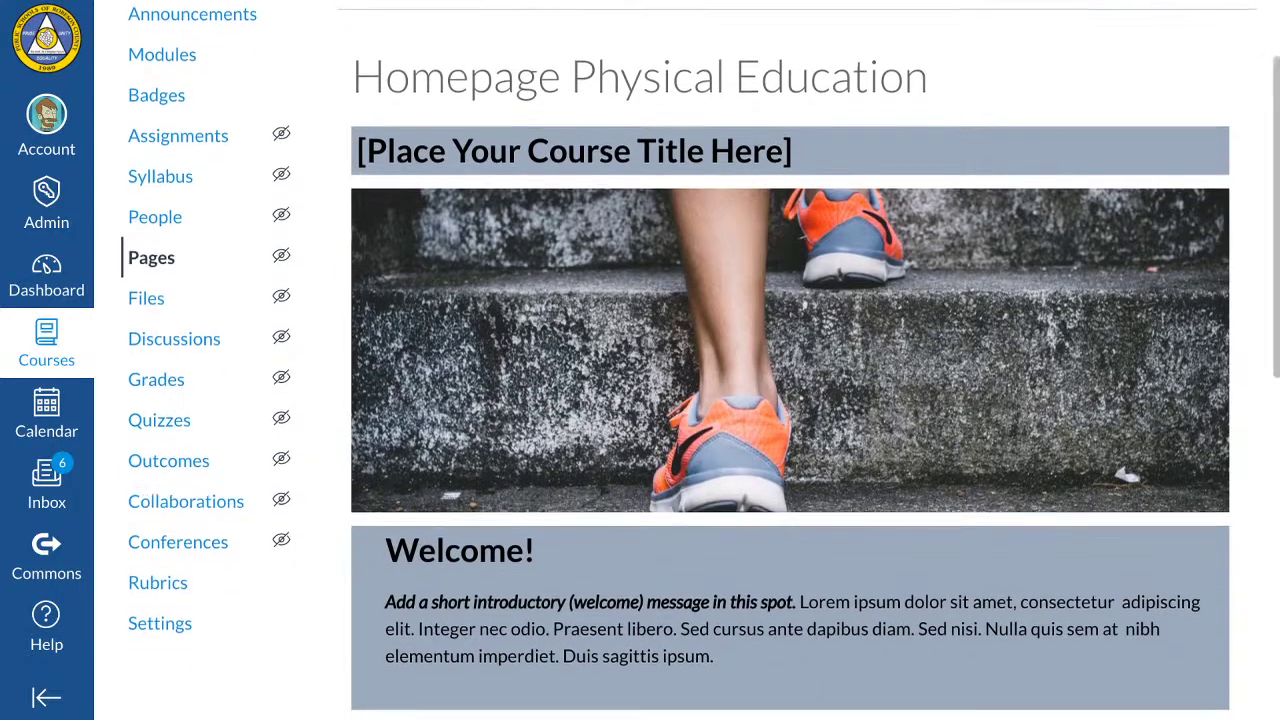
scroll(790, 400, "down", 1)
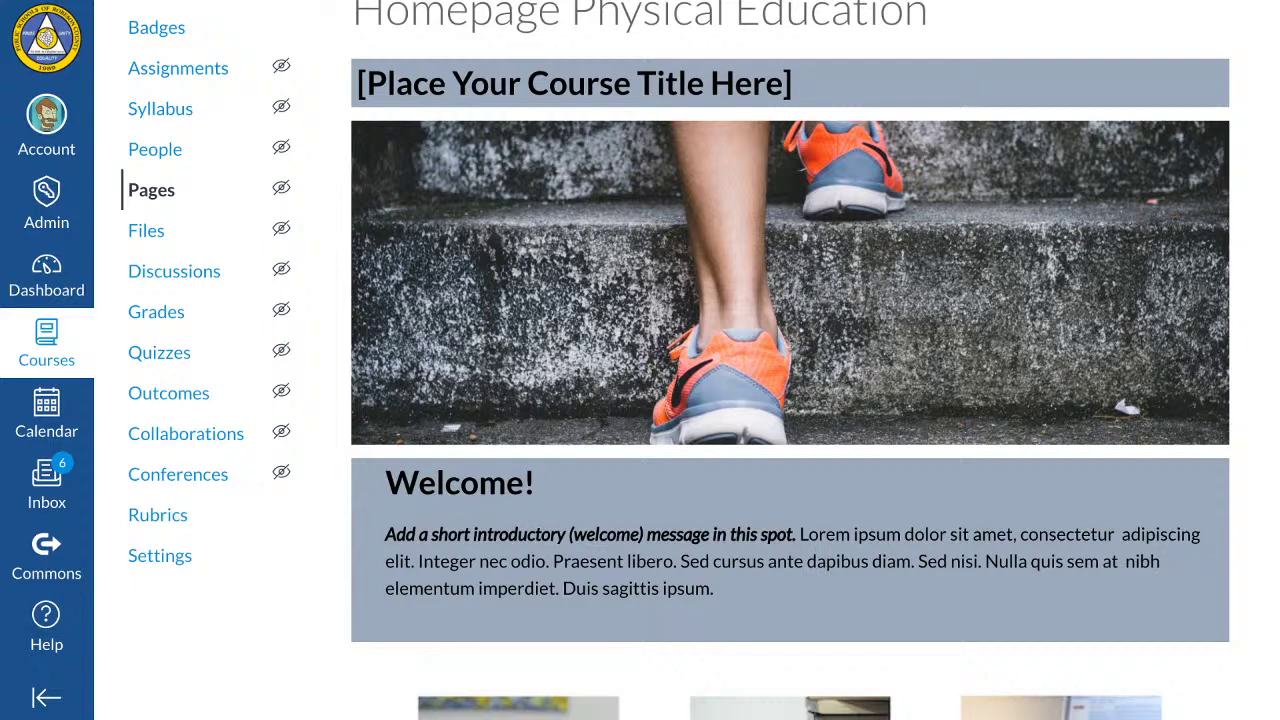
Finish viewing the Physical Education template and return to the homepage templates in the list of course pages
scroll(790, 360, "down", 1)
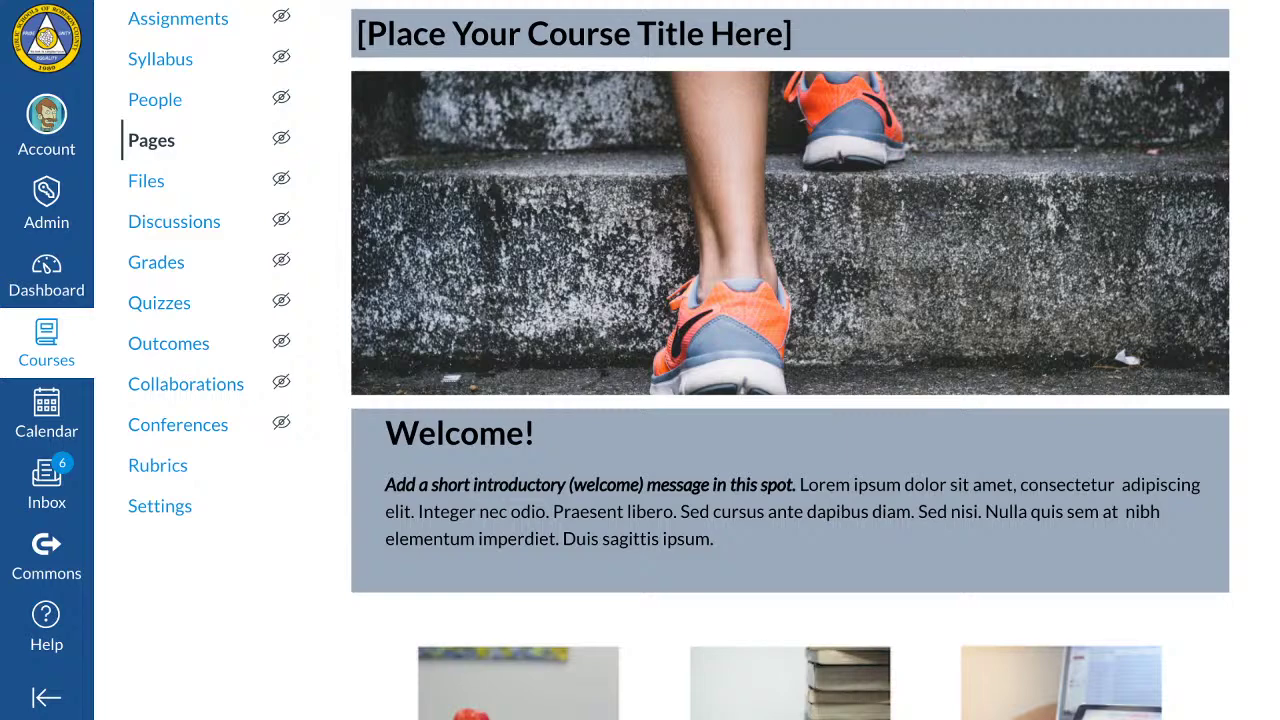
scroll(192, 142, "up", 5)
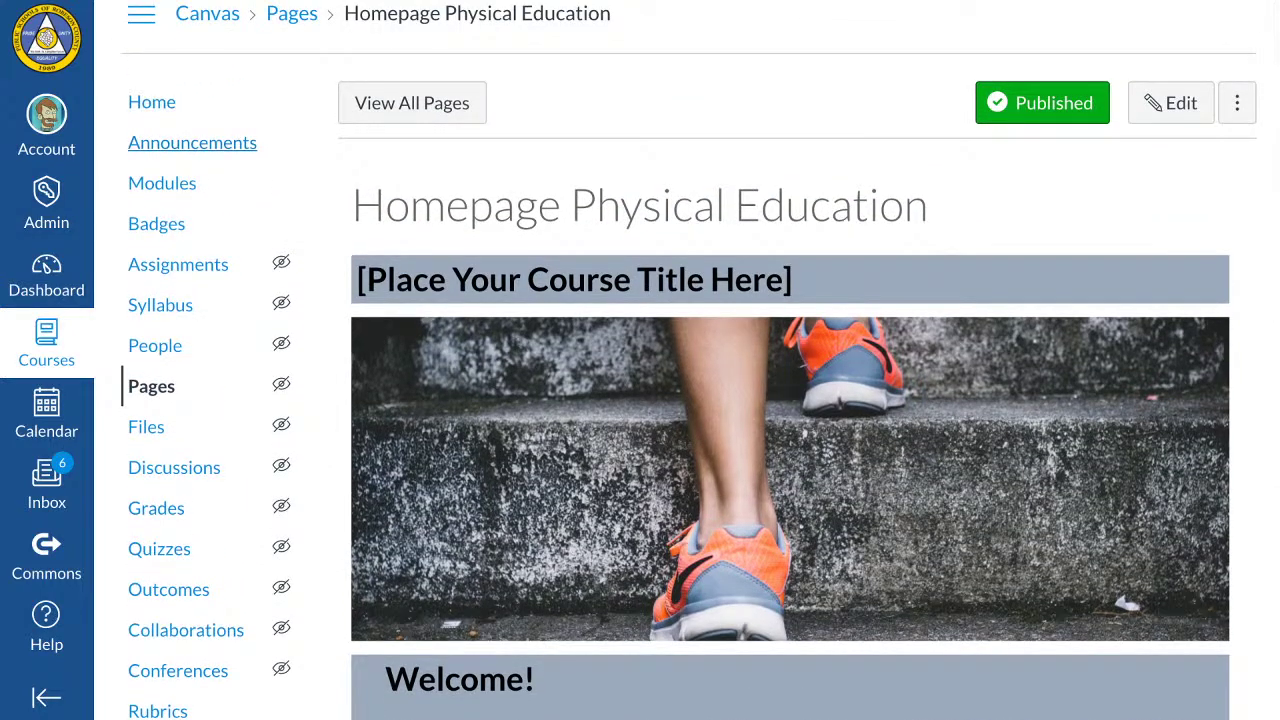
left_click(412, 103)
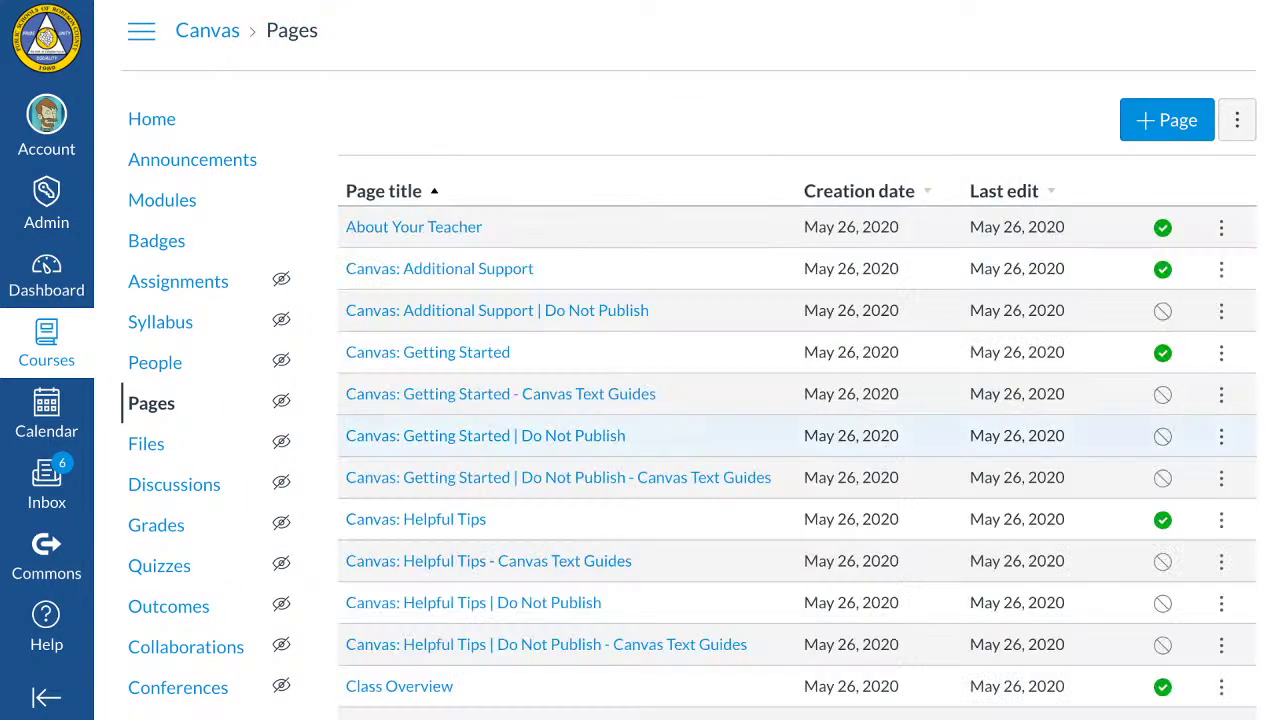
scroll(800, 420, "down", 5)
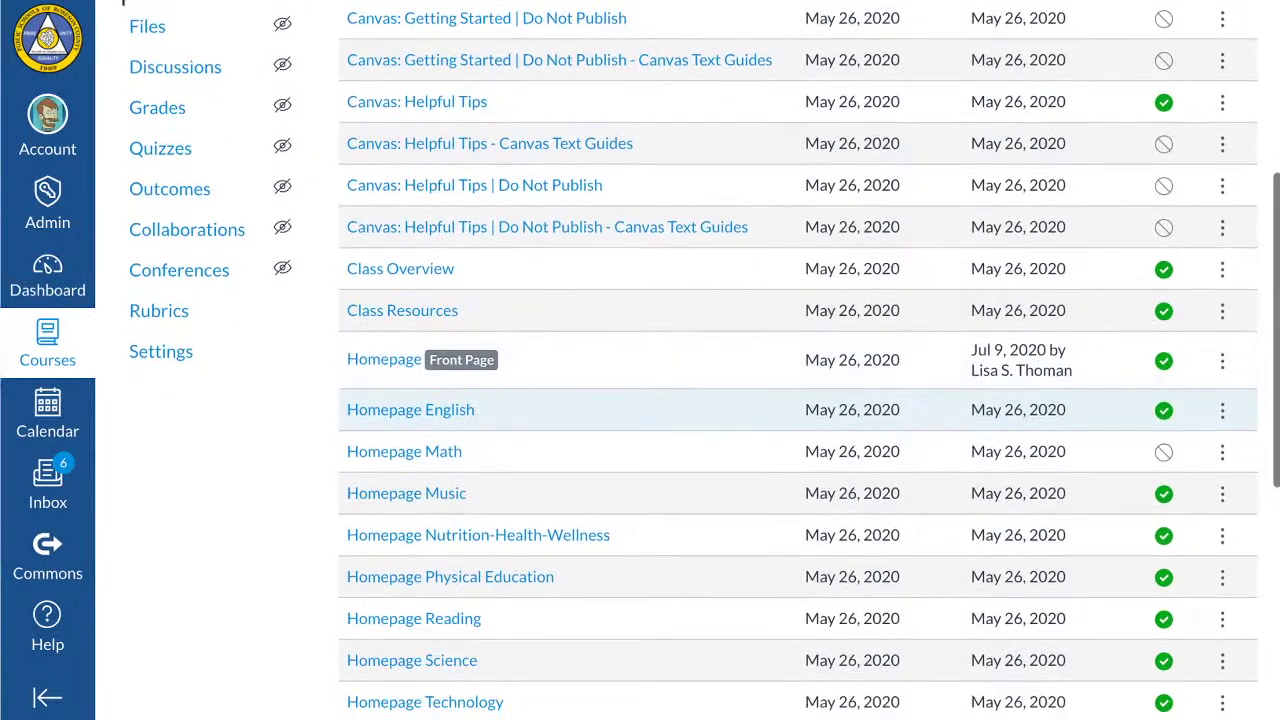
scroll(800, 400, "down", 1)
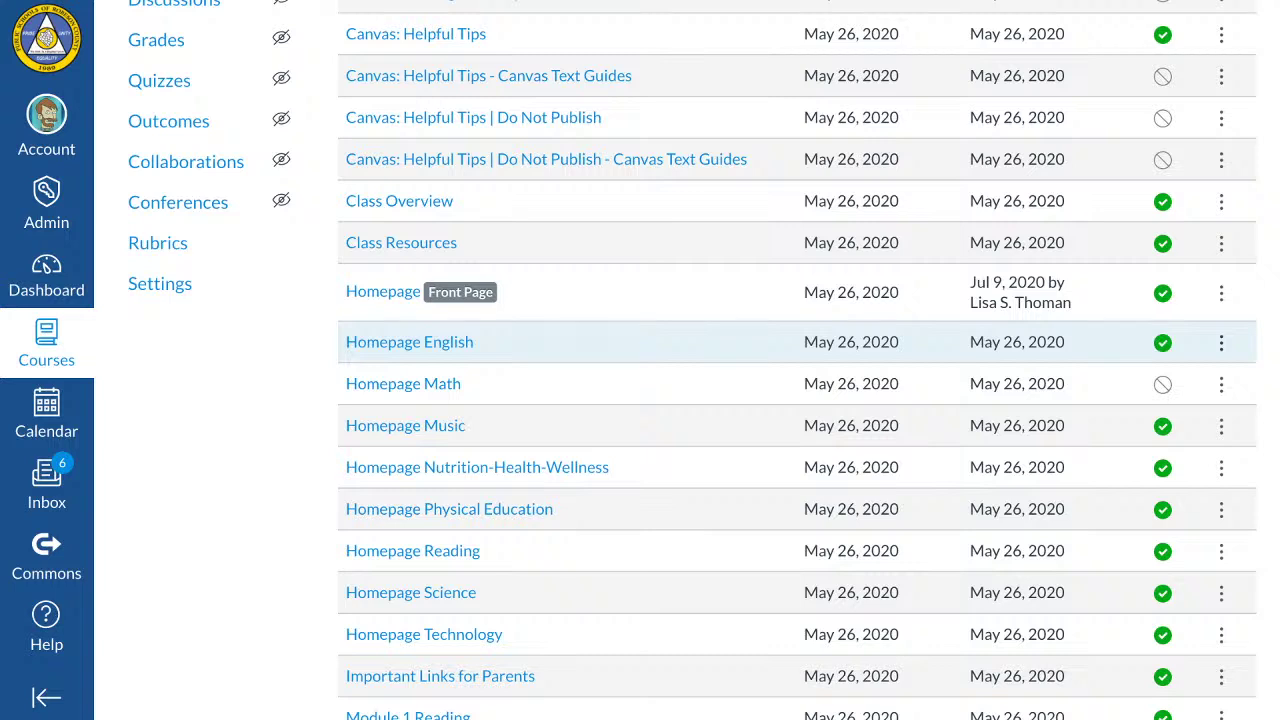
Show the Use as Front Page option for Homepage English, dismiss it without applying, and go to the course home page
left_click(1221, 342)
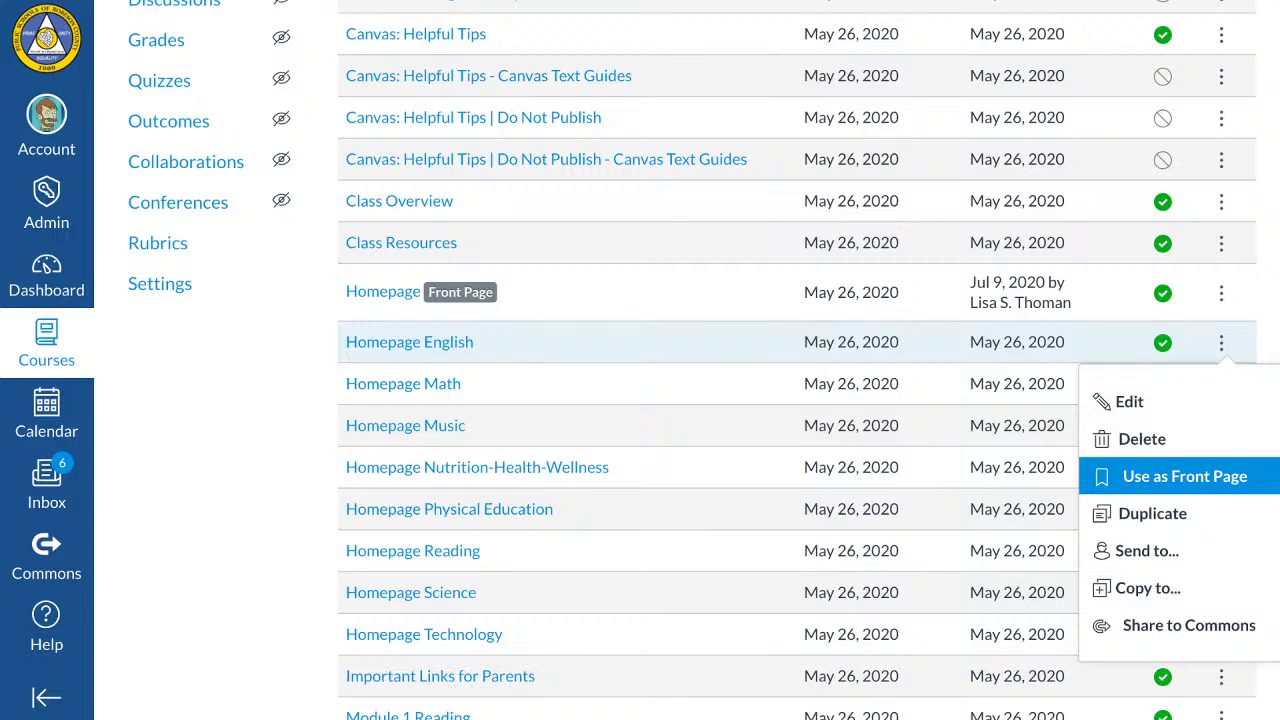
key("Escape")
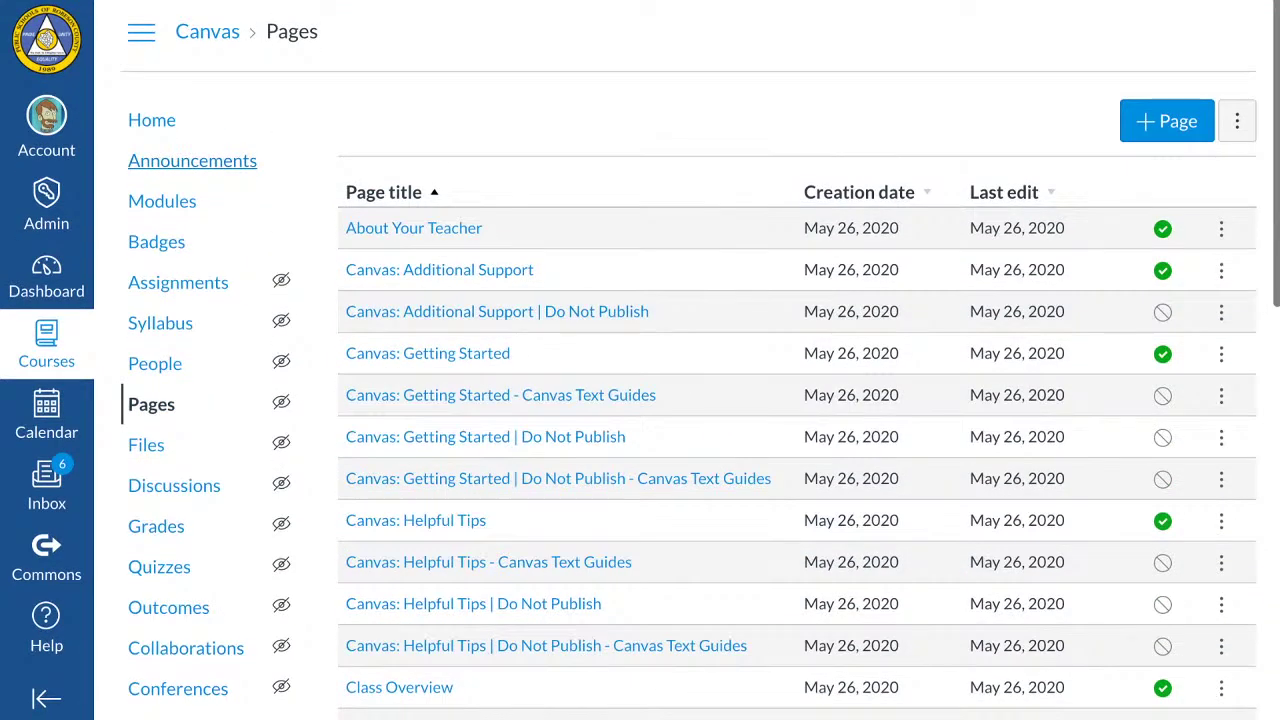
key("shift+Tab")
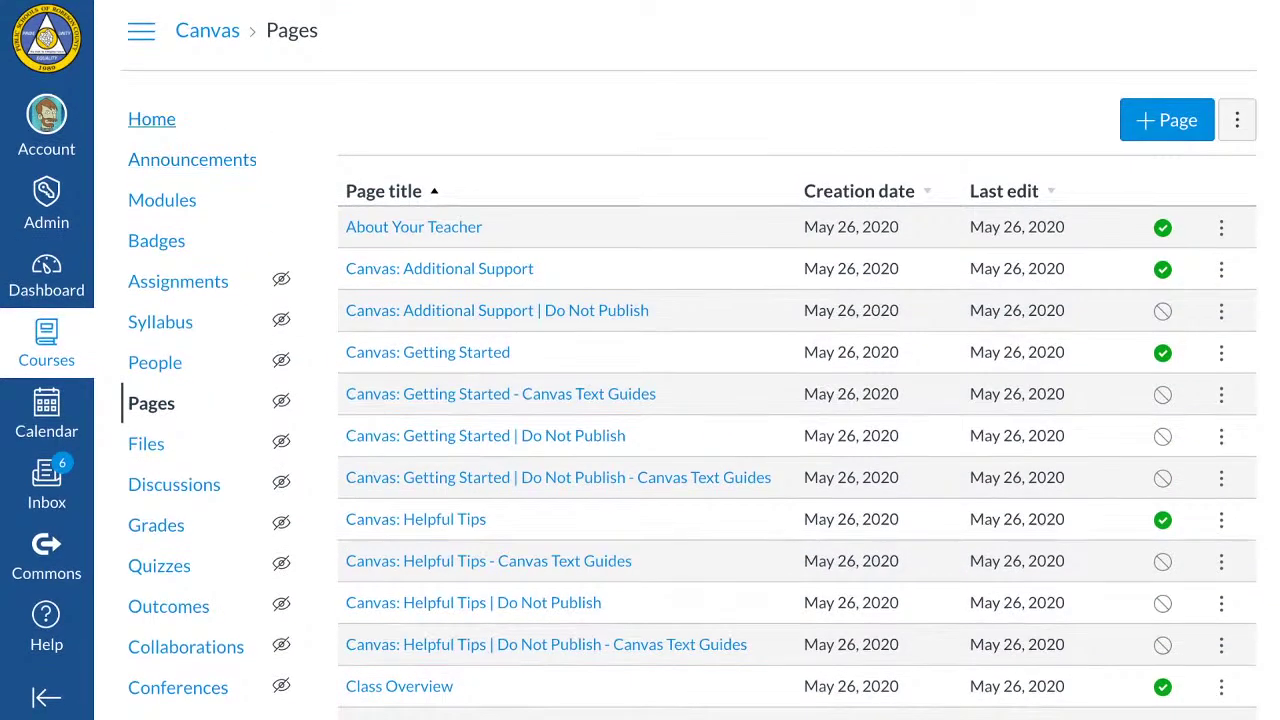
key("Return")
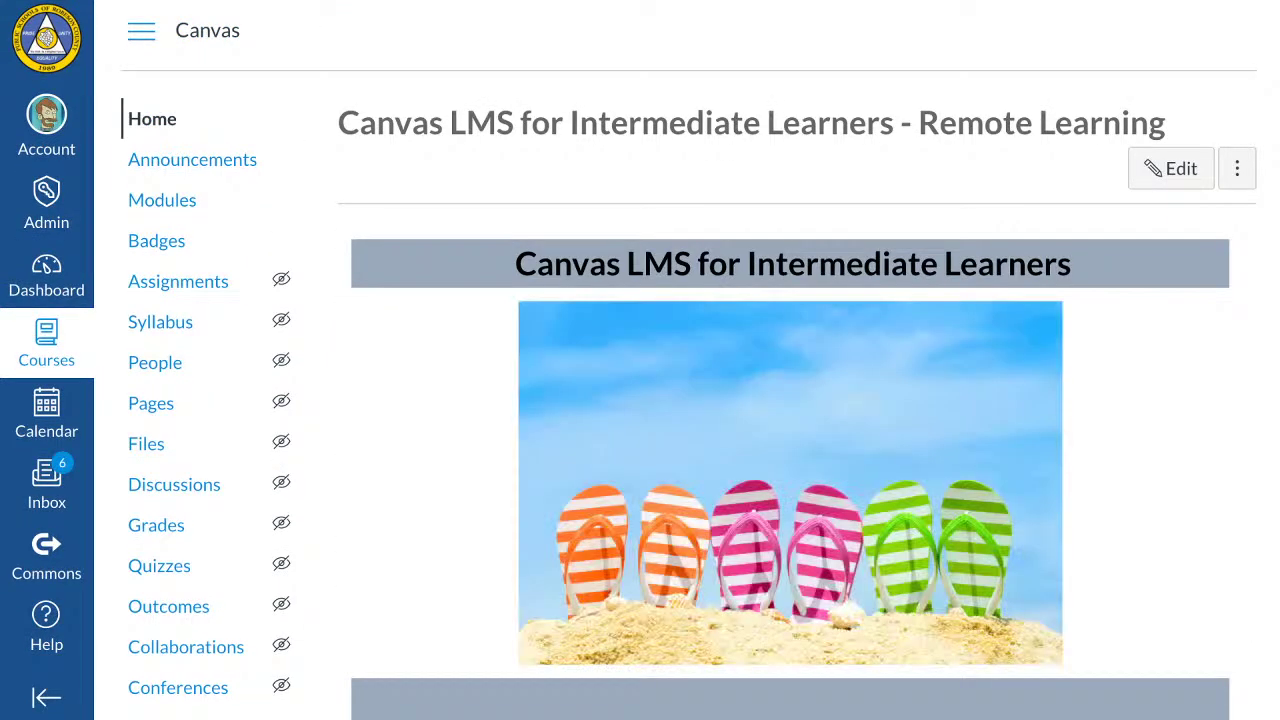
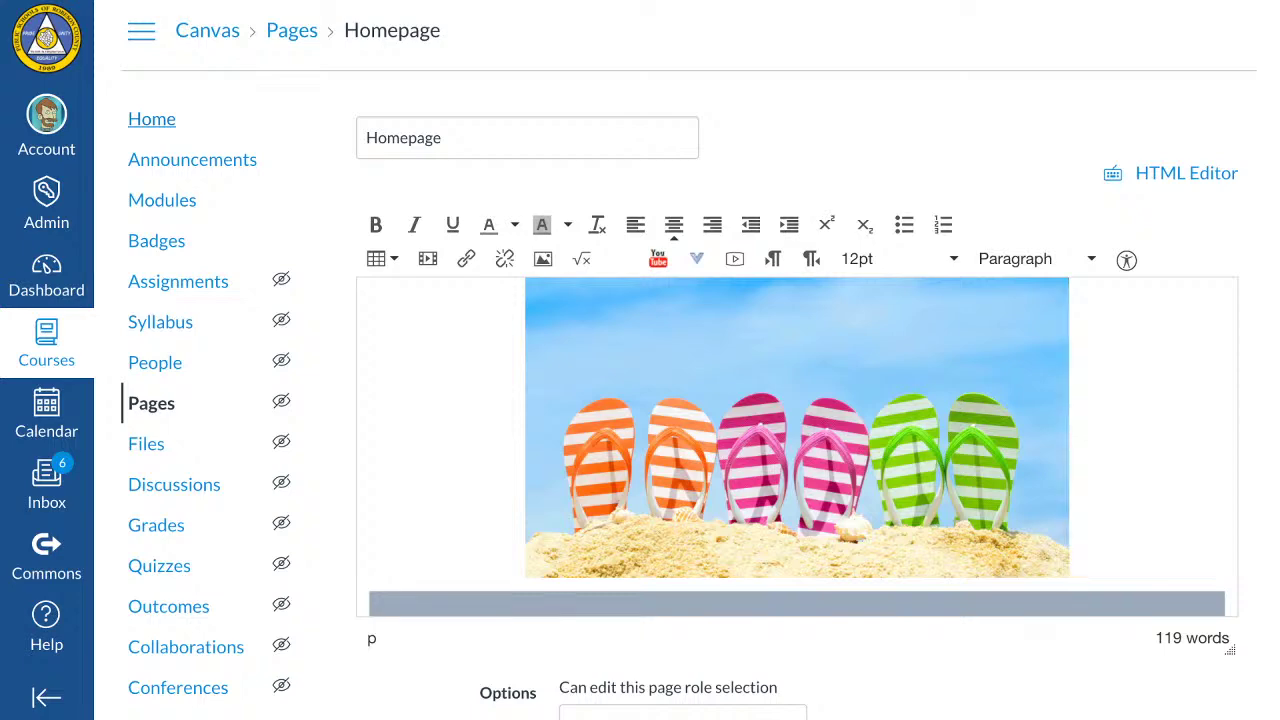
Leave the Homepage editor for the Dashboard and open the unpublished Canvas Sandbox course
left_click(46, 343)
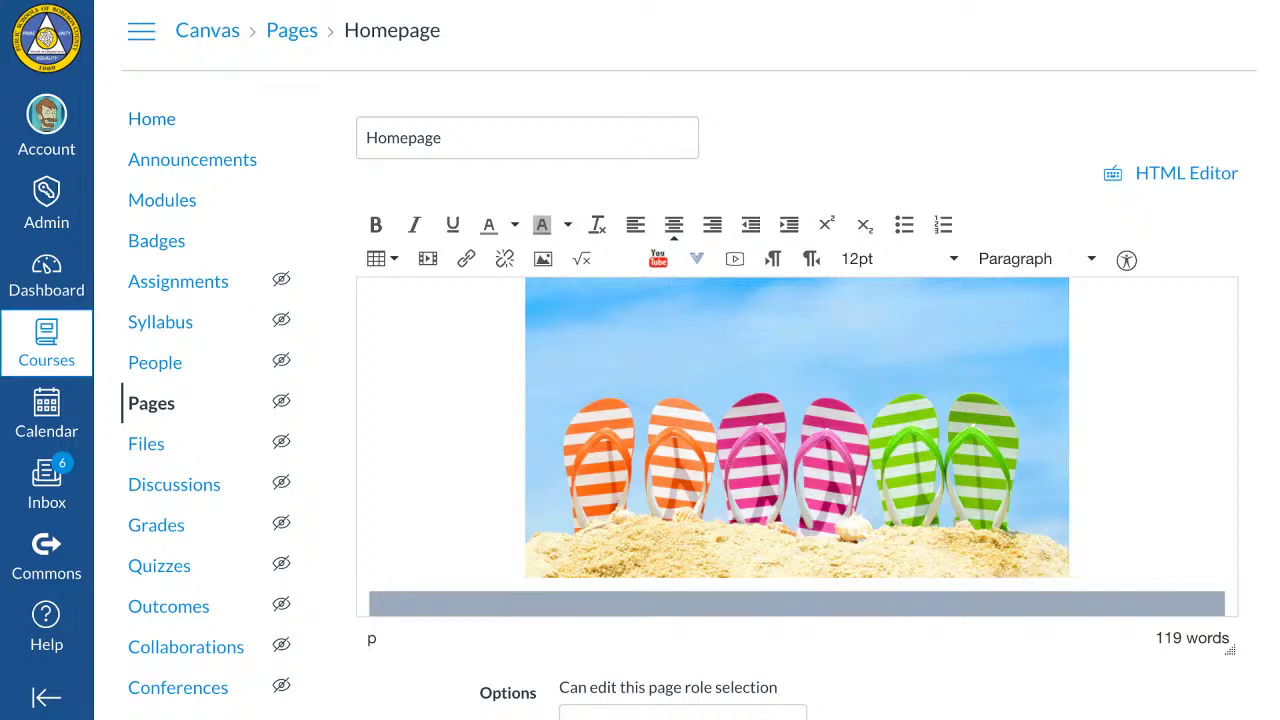
left_click(46, 275)
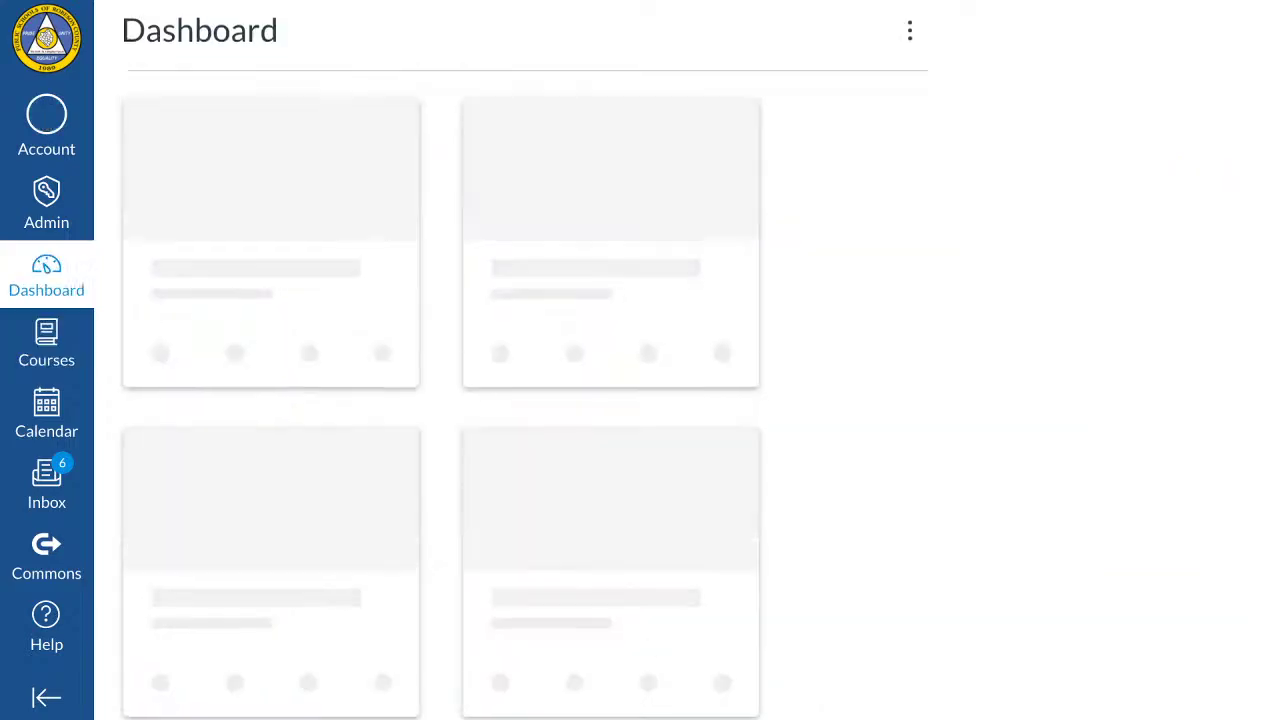
scroll(464, 400, "down", 15)
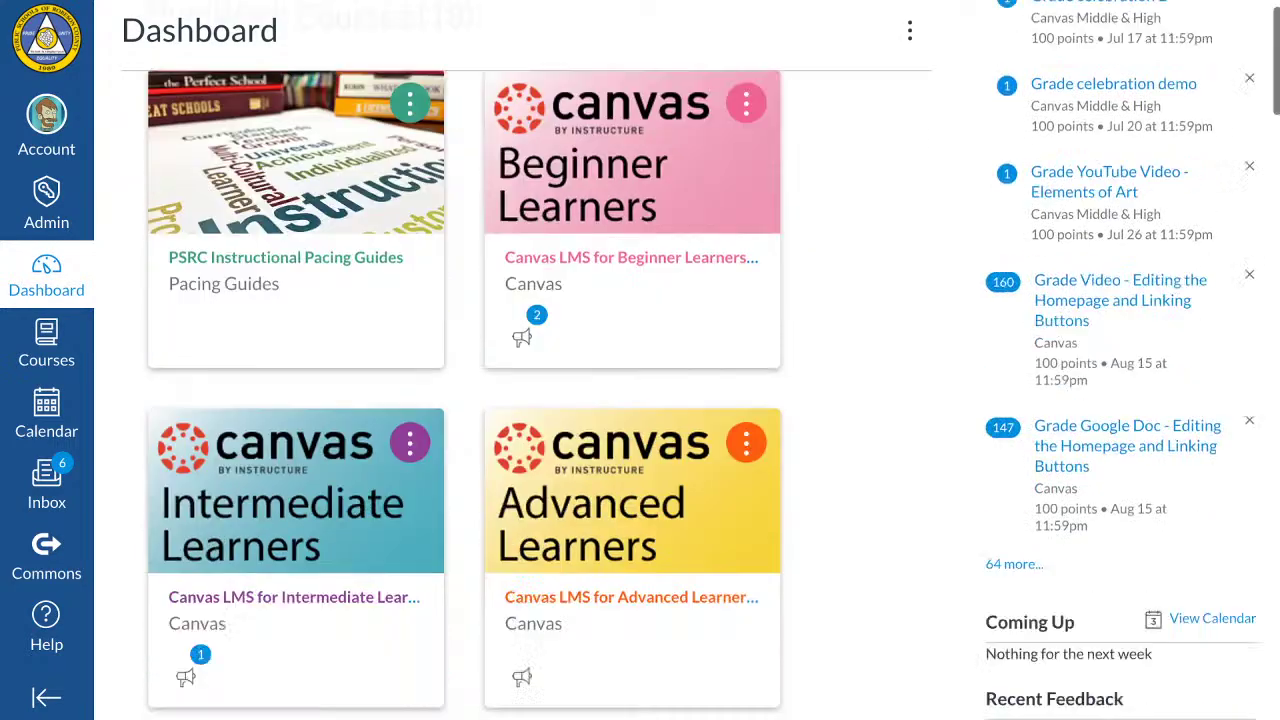
scroll(464, 400, "down", 12)
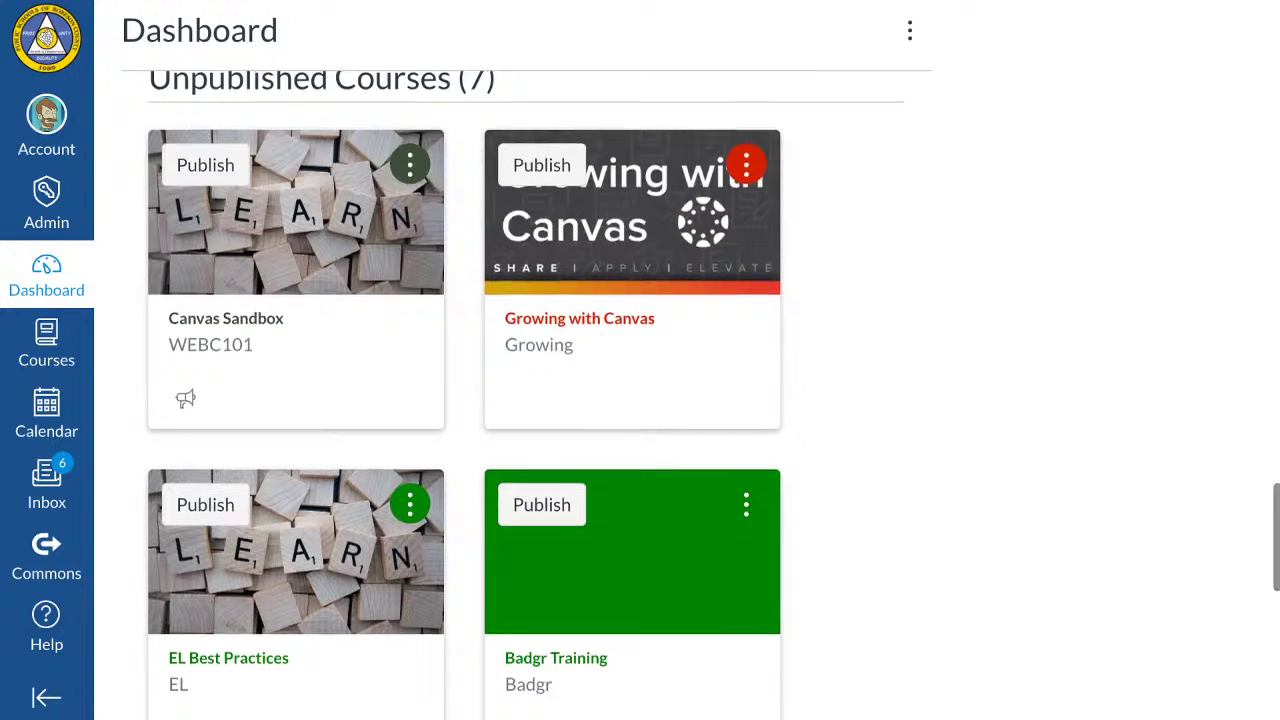
scroll(296, 330, "down", 1)
left_click(226, 273)
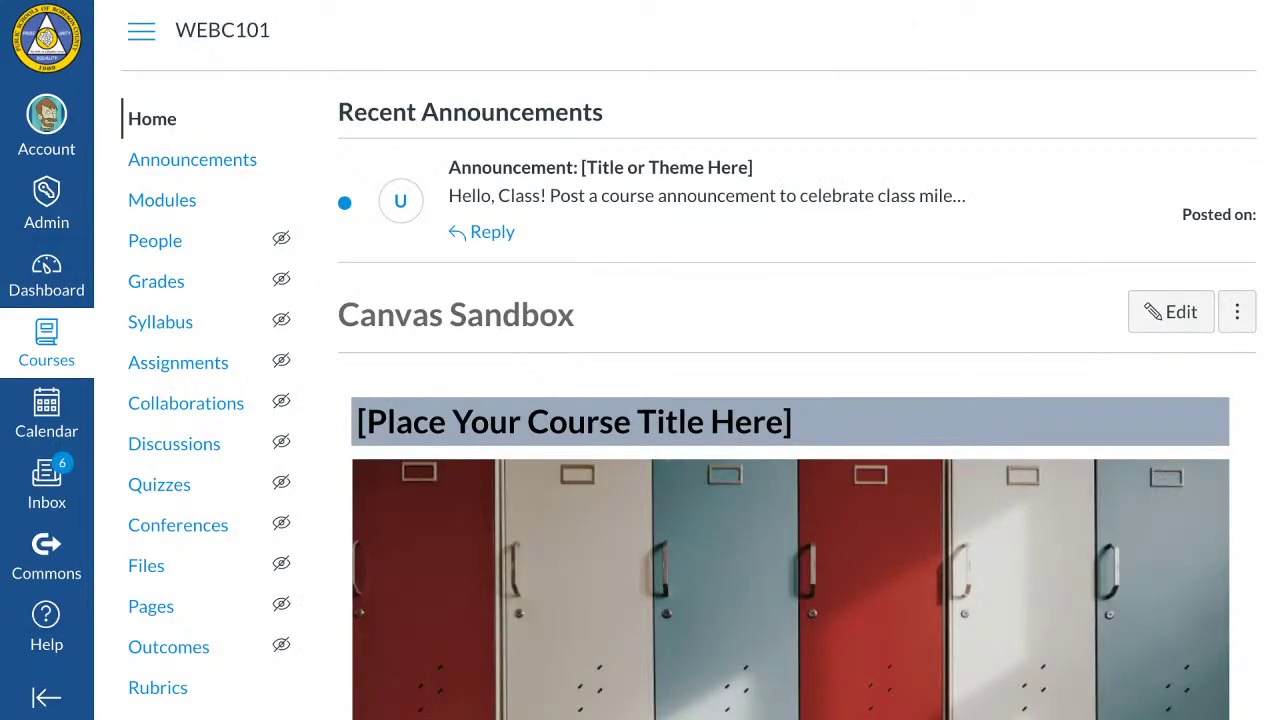
Open the Canvas Sandbox homepage for editing and select the About Teacher button image below the welcome section
left_click(1171, 312)
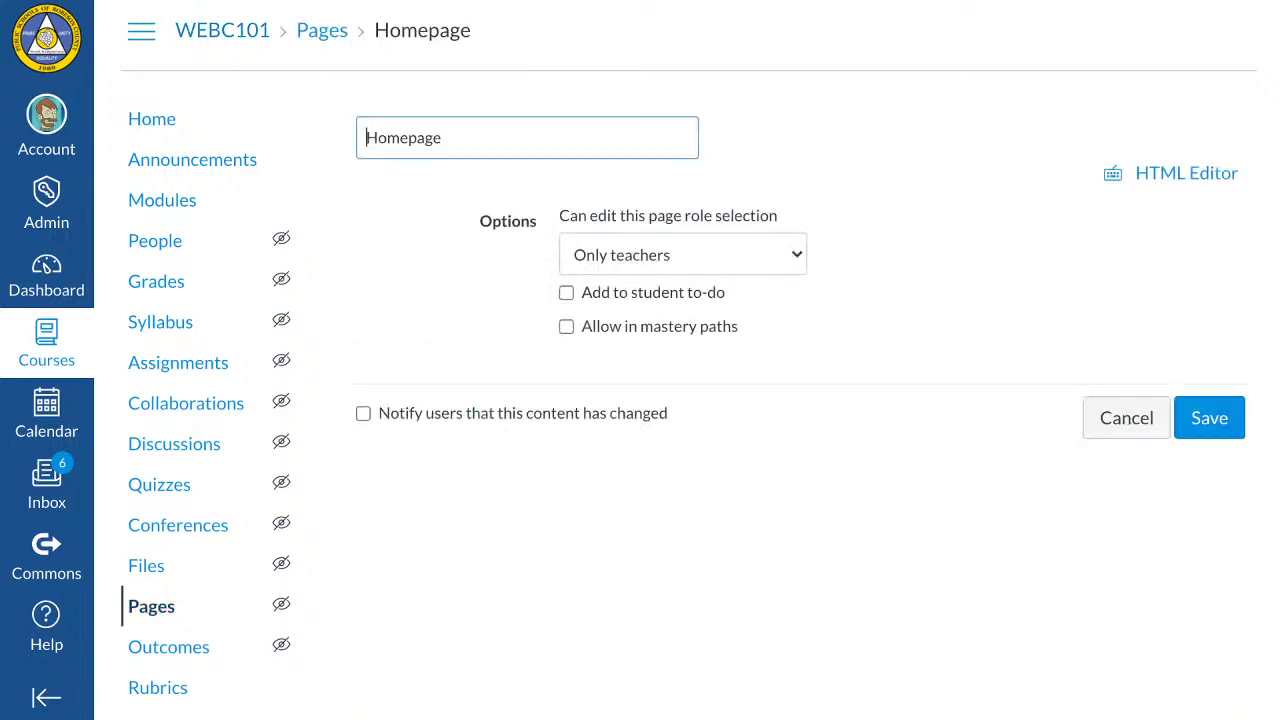
scroll(797, 447, "down", 10)
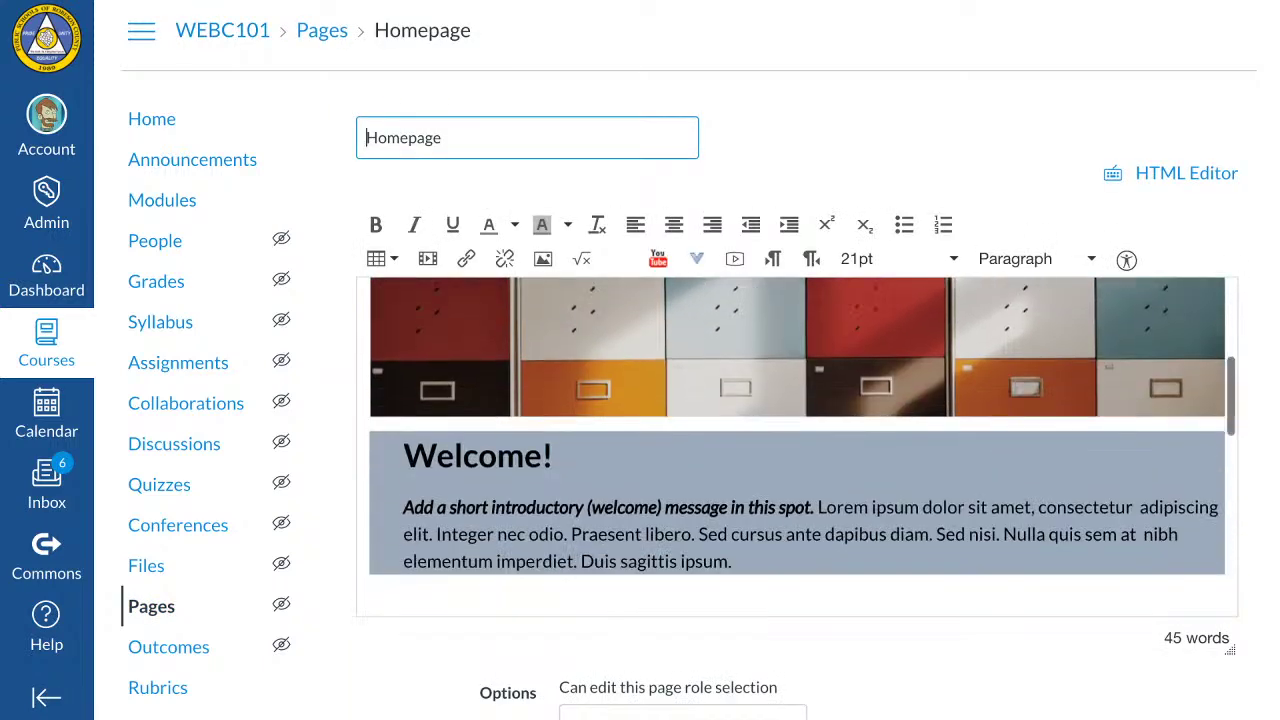
scroll(797, 447, "up", 1)
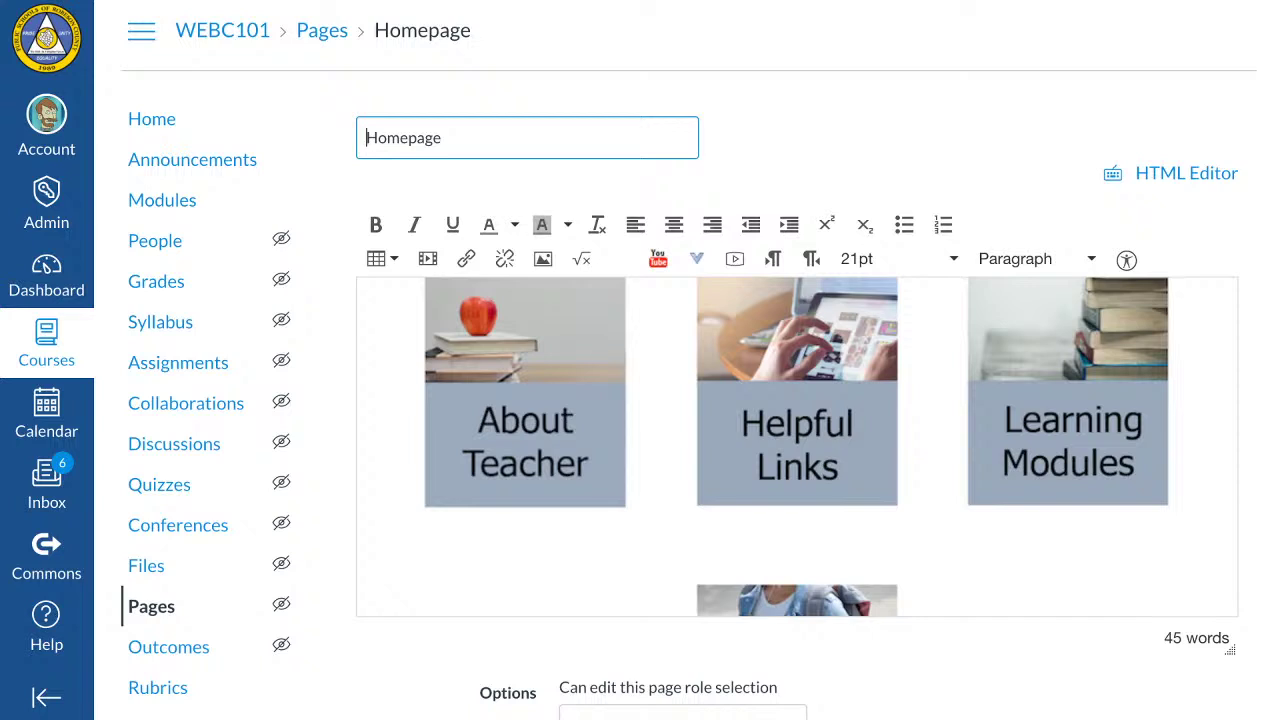
left_click(525, 410)
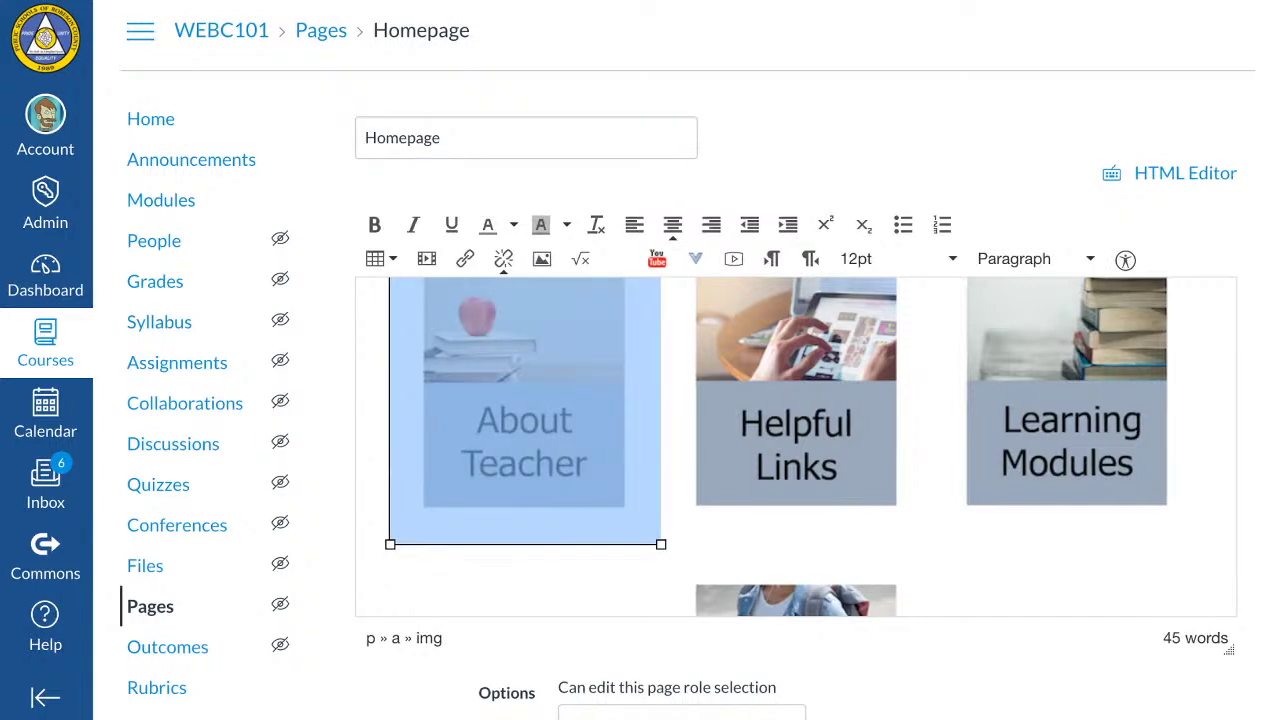
scroll(800, 450, "down", 1)
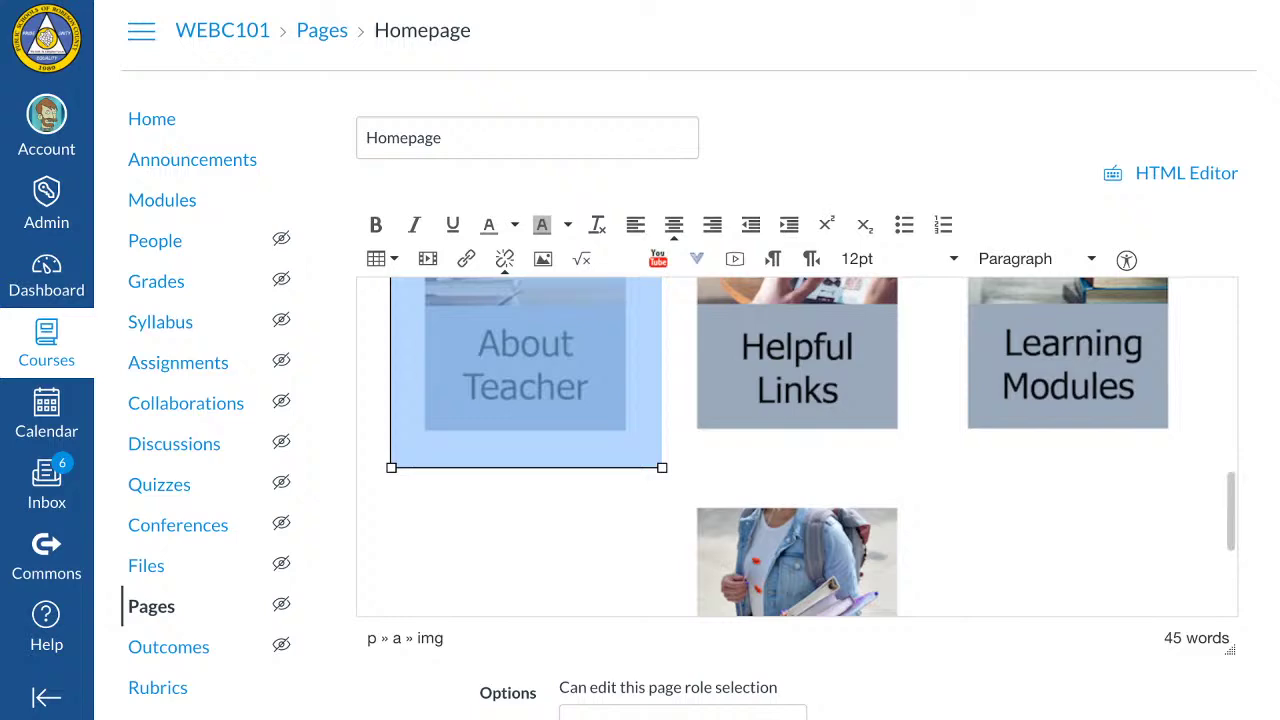
scroll(800, 400, "down", 3)
scroll(800, 300, "up", 3)
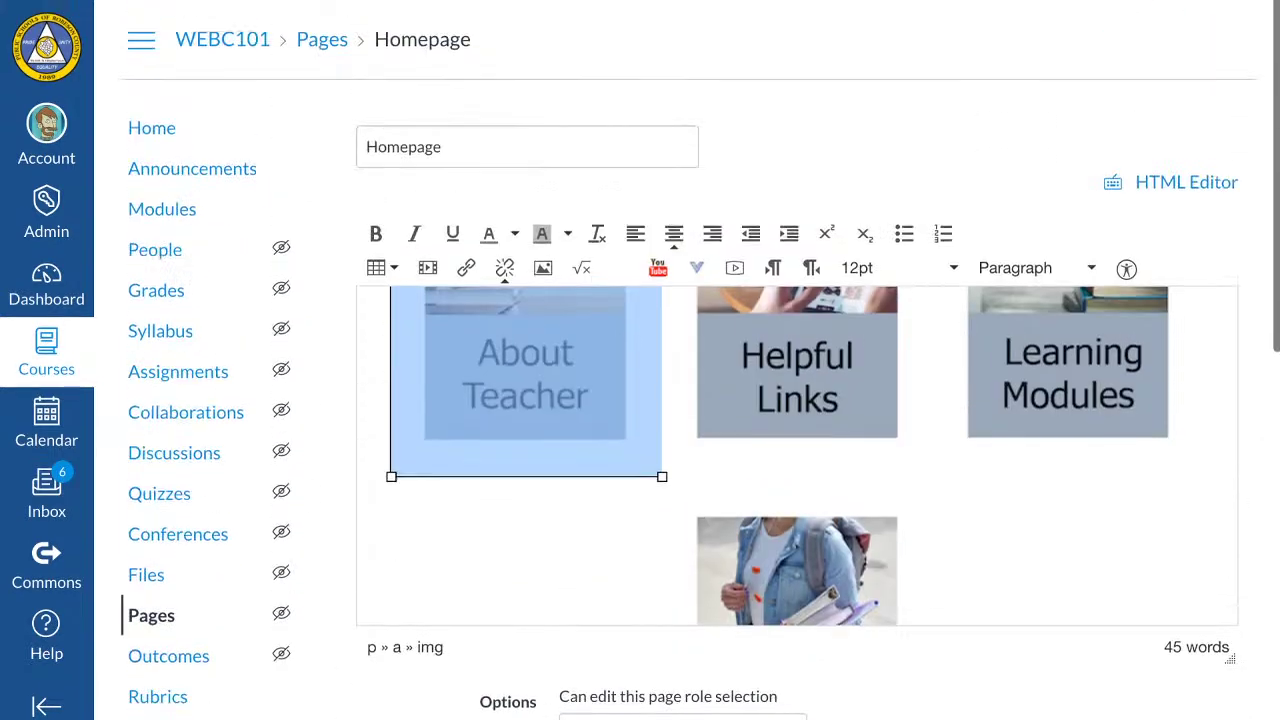
scroll(800, 250, "up", 2)
scroll(800, 450, "up", 1)
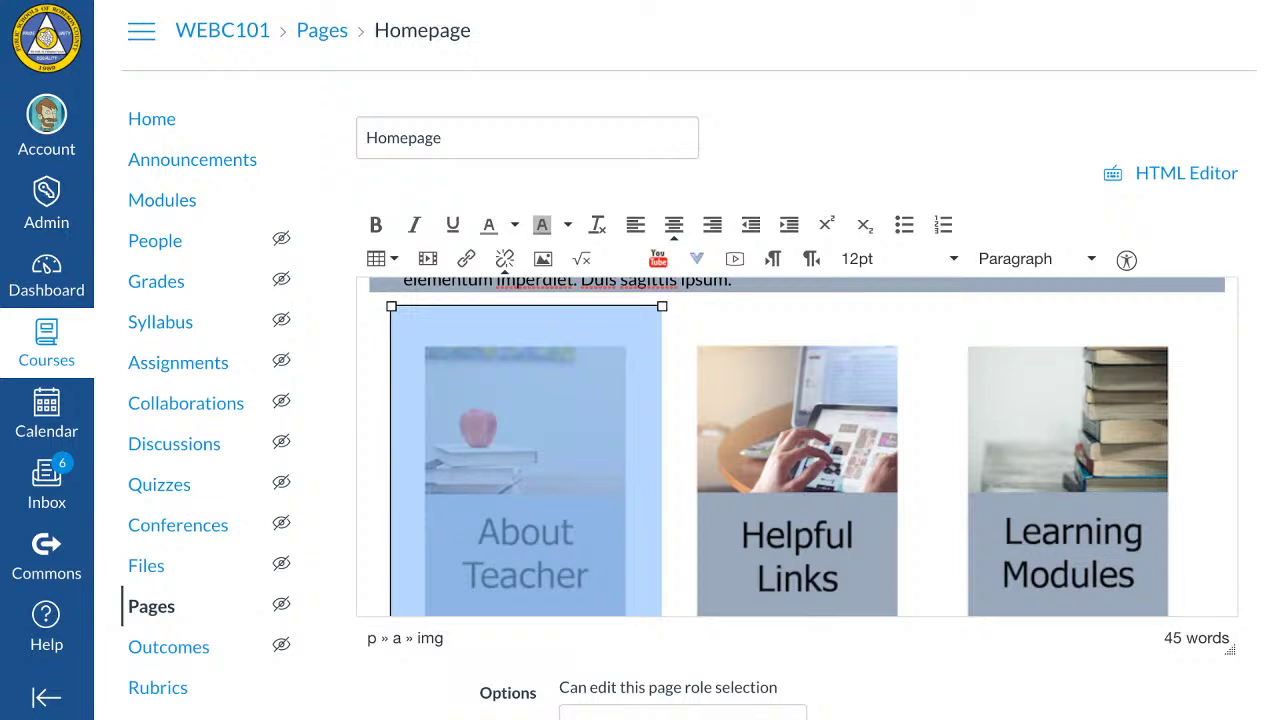
List the course pages available as link targets for the selected About Teacher button and save the homepage
key("super+minus")
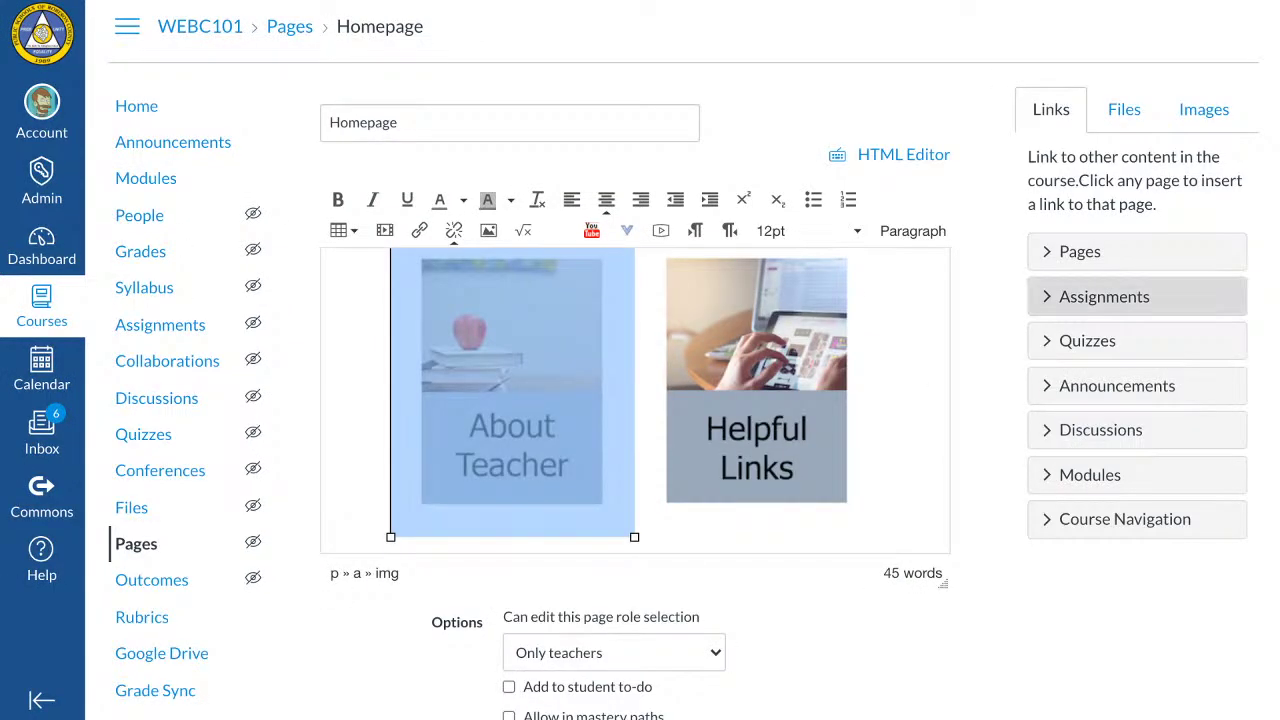
left_click(1080, 251)
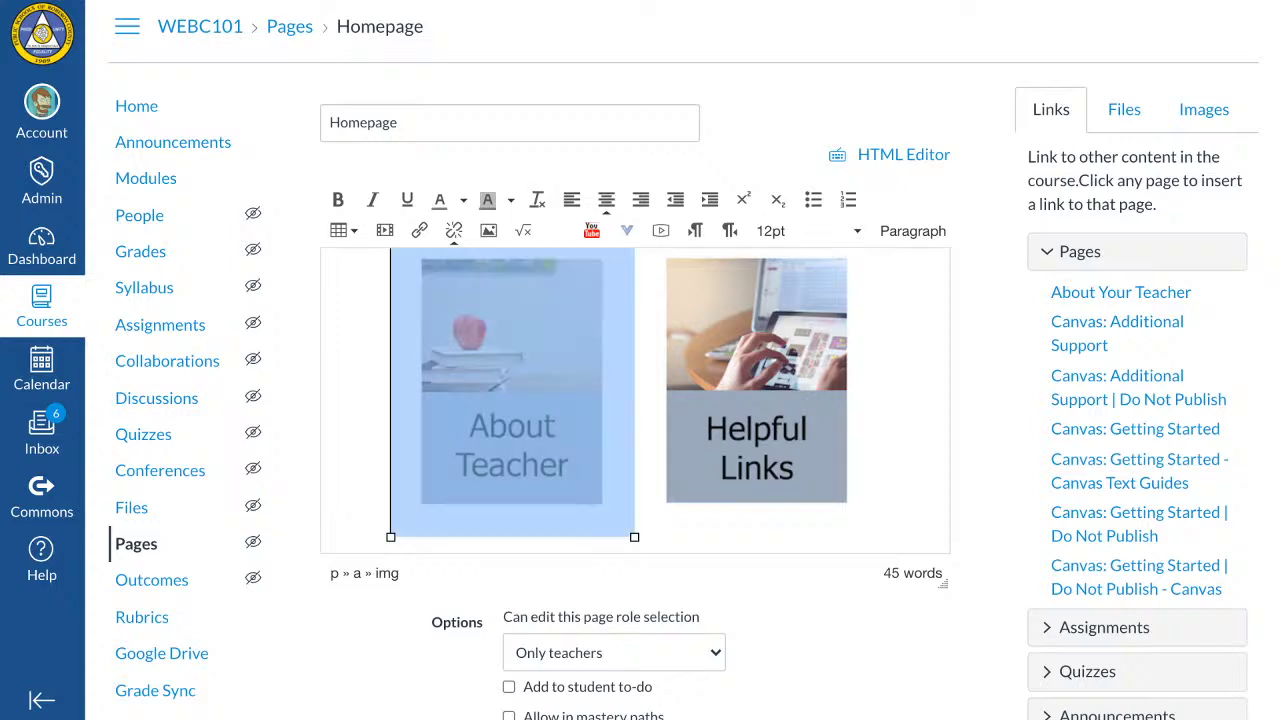
scroll(640, 400, "down", 3)
left_click(924, 612)
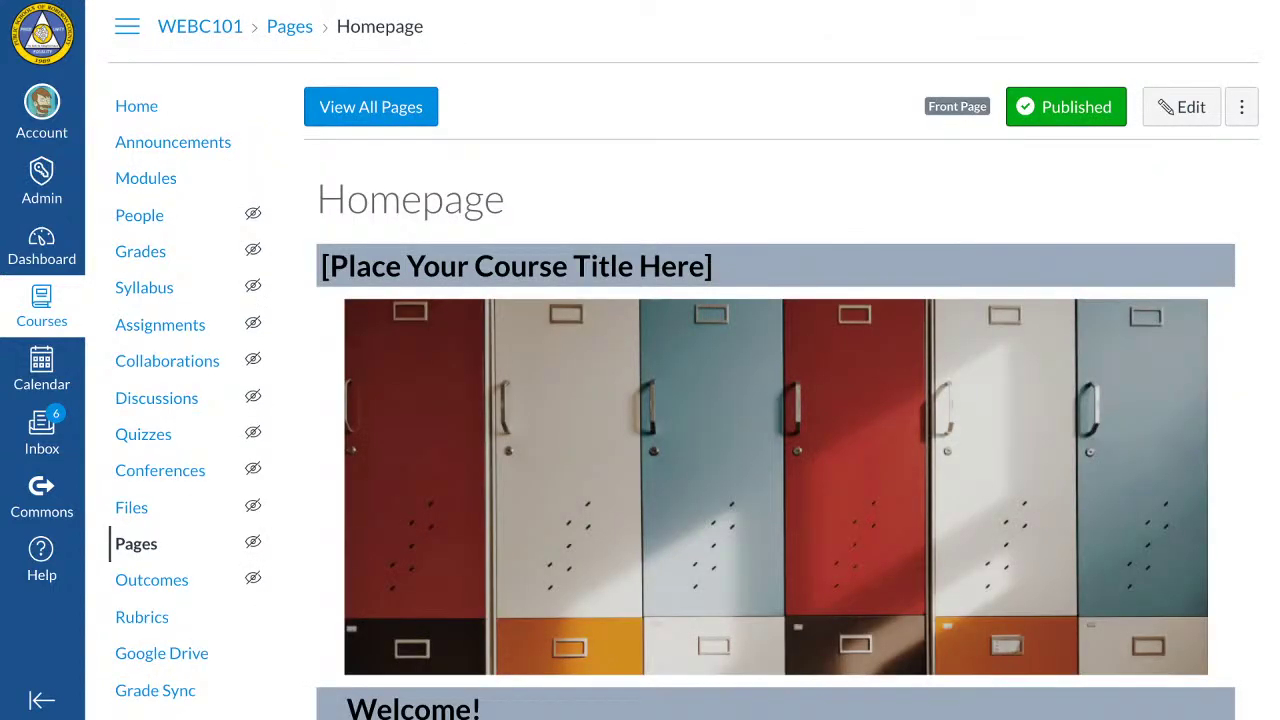
Follow the About Teacher button on the sandbox homepage and examine the linked page's image, biography and contact placeholders
scroll(640, 400, "down", 7)
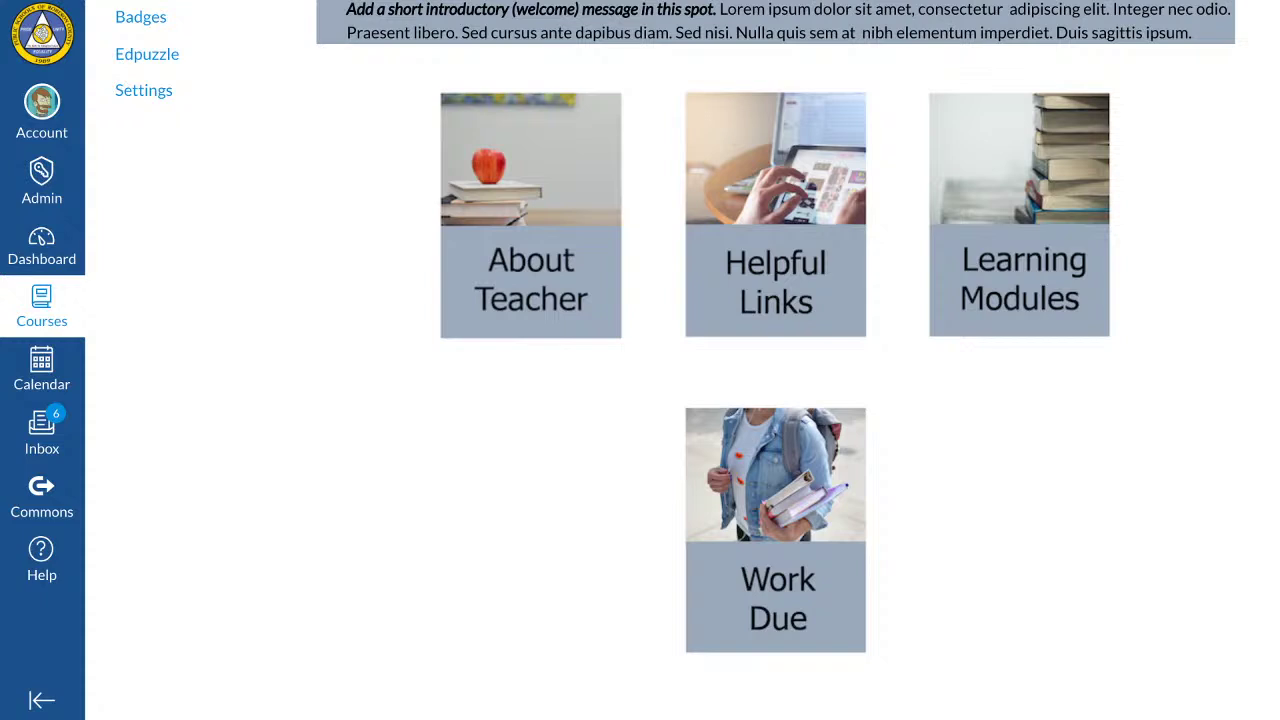
left_click(531, 278)
scroll(640, 400, "down", 1)
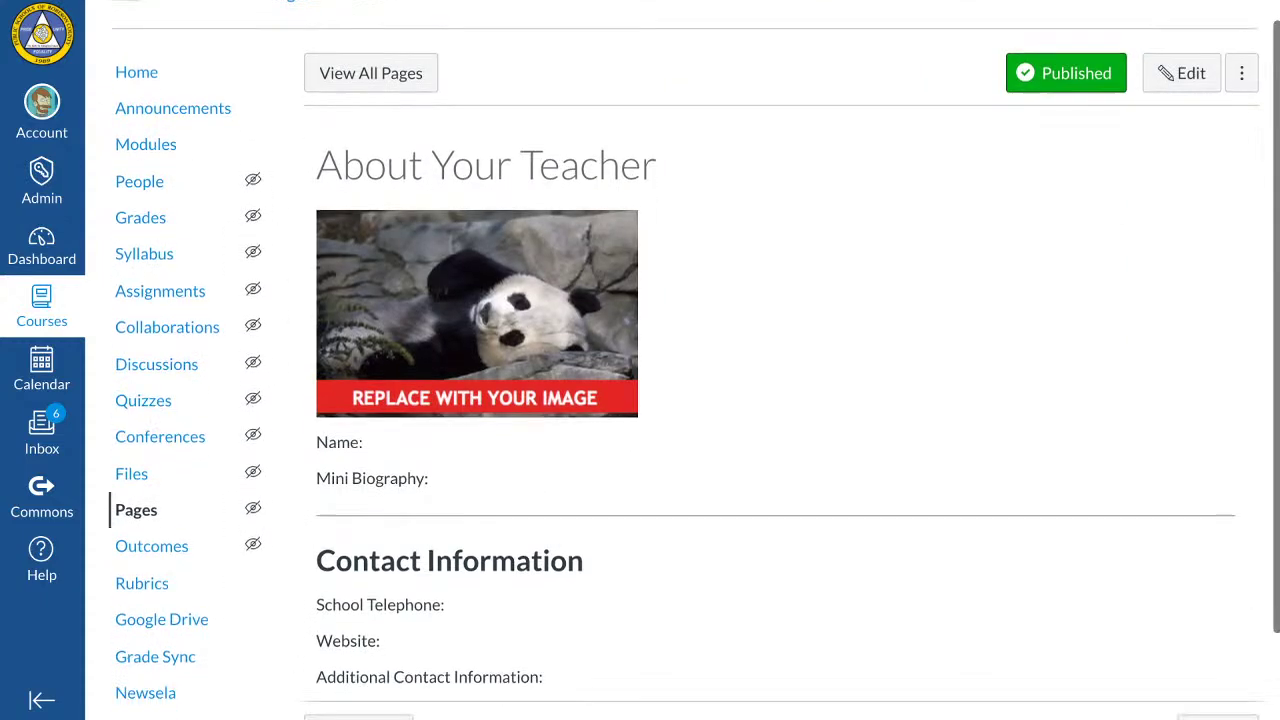
scroll(640, 400, "down", 1)
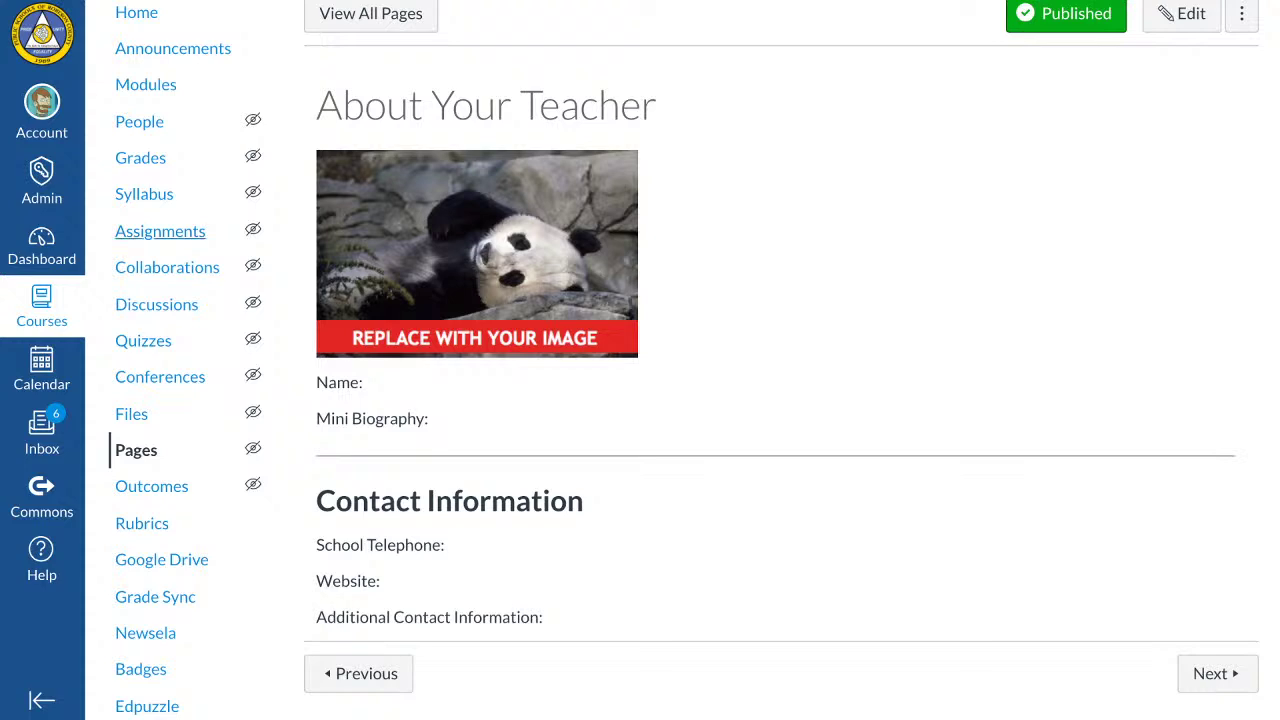
Return to the Dashboard, enlarge the page display, and open the Canvas LMS for Intermediate Learners course to view its home page
left_click(41, 245)
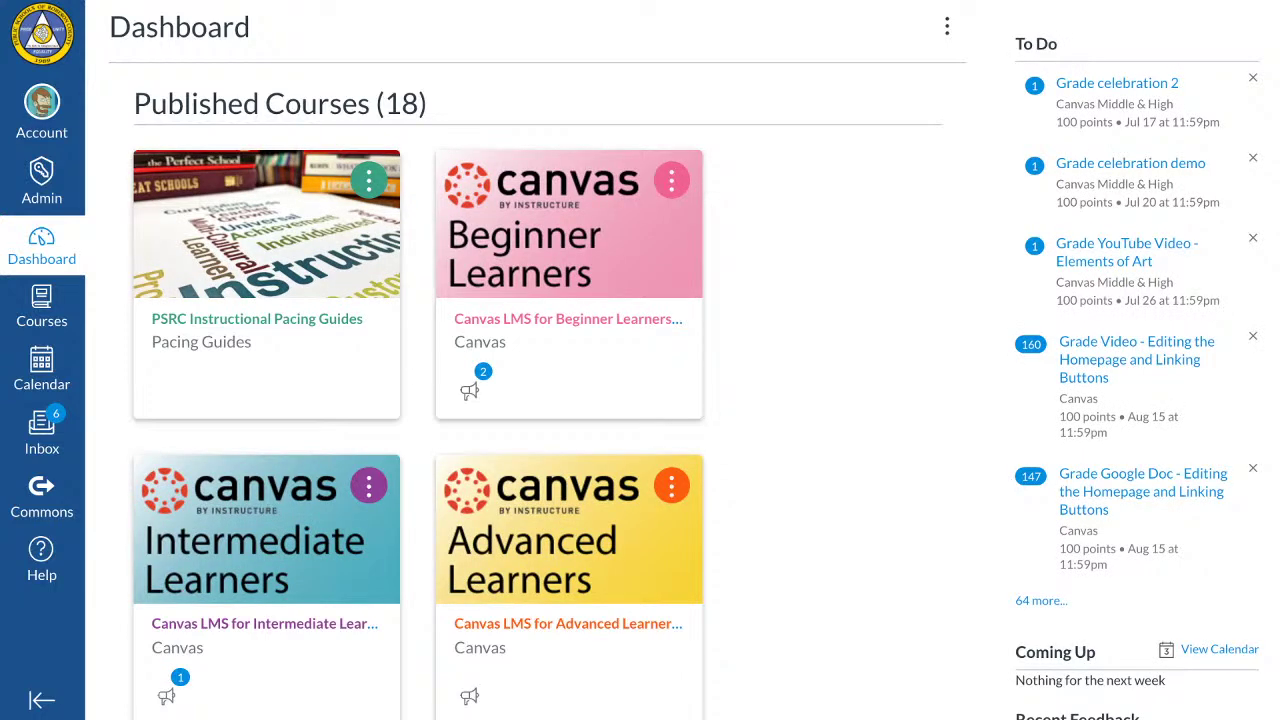
key("ctrl+plus")
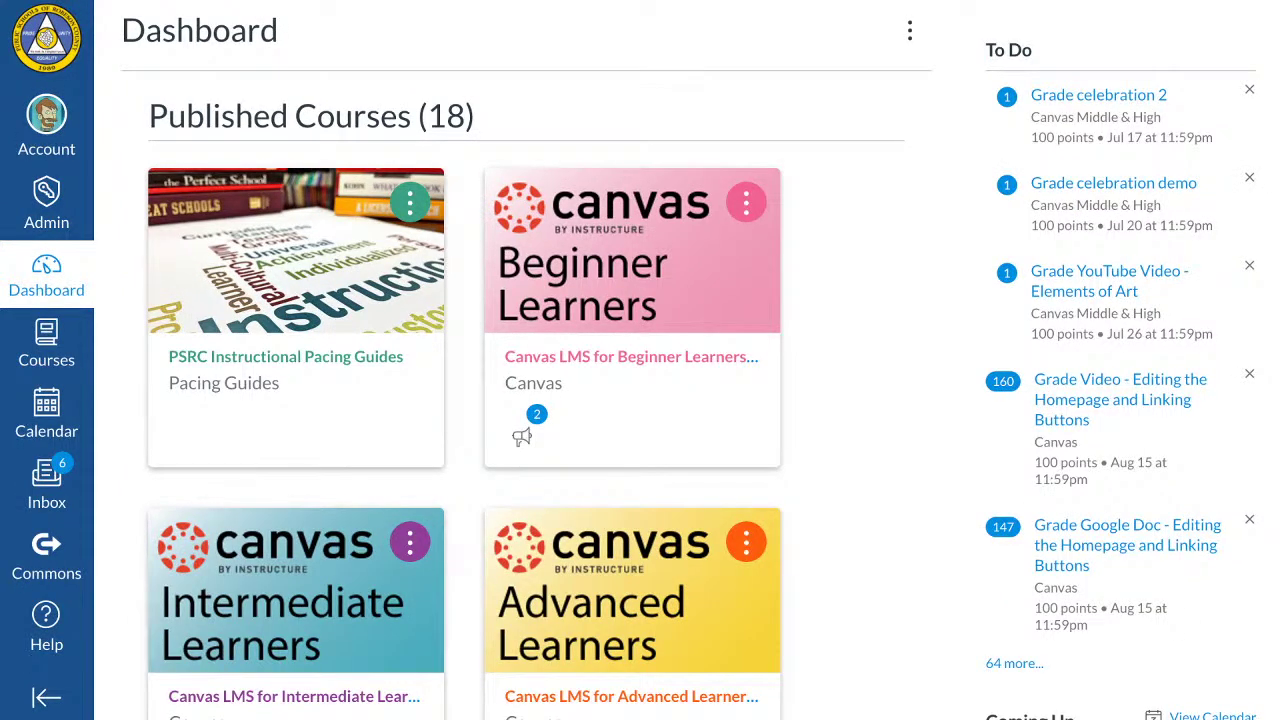
left_click(296, 620)
scroll(790, 400, "down", 2)
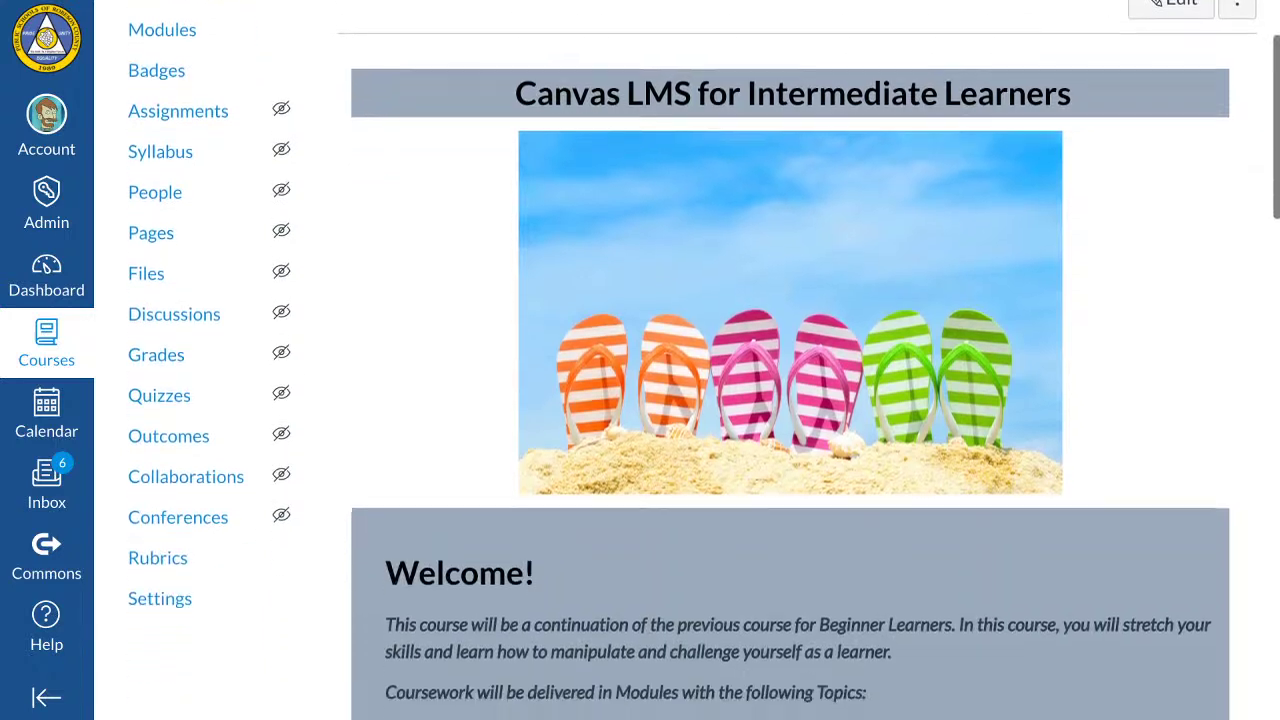